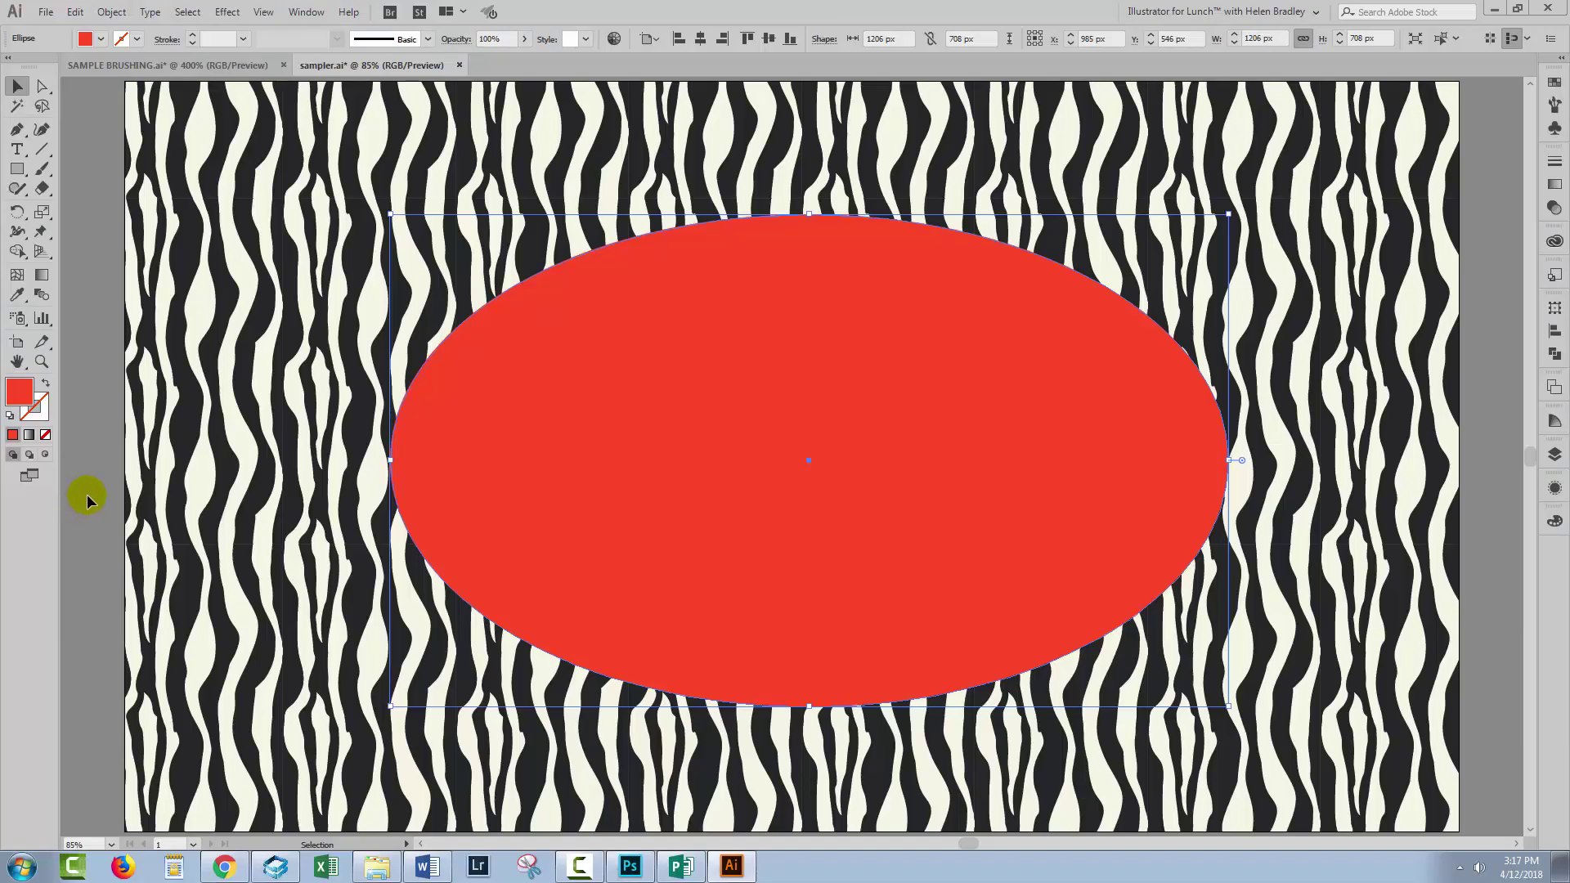
Deselect the red oval and float the Layers panel, enlarged so every object is listed
click(88, 507)
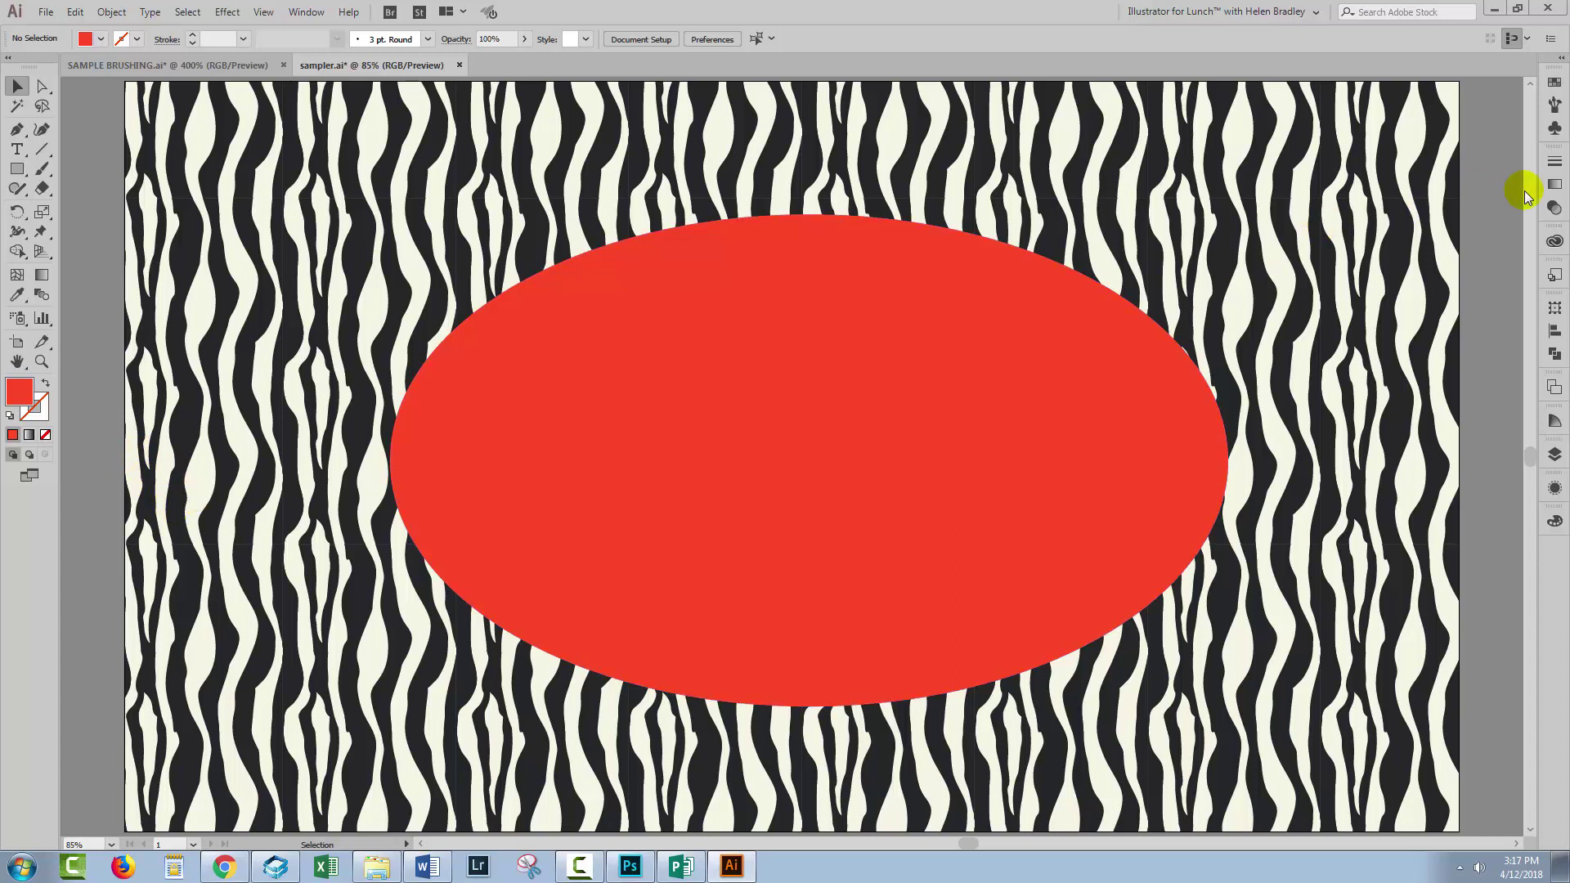
click(1552, 455)
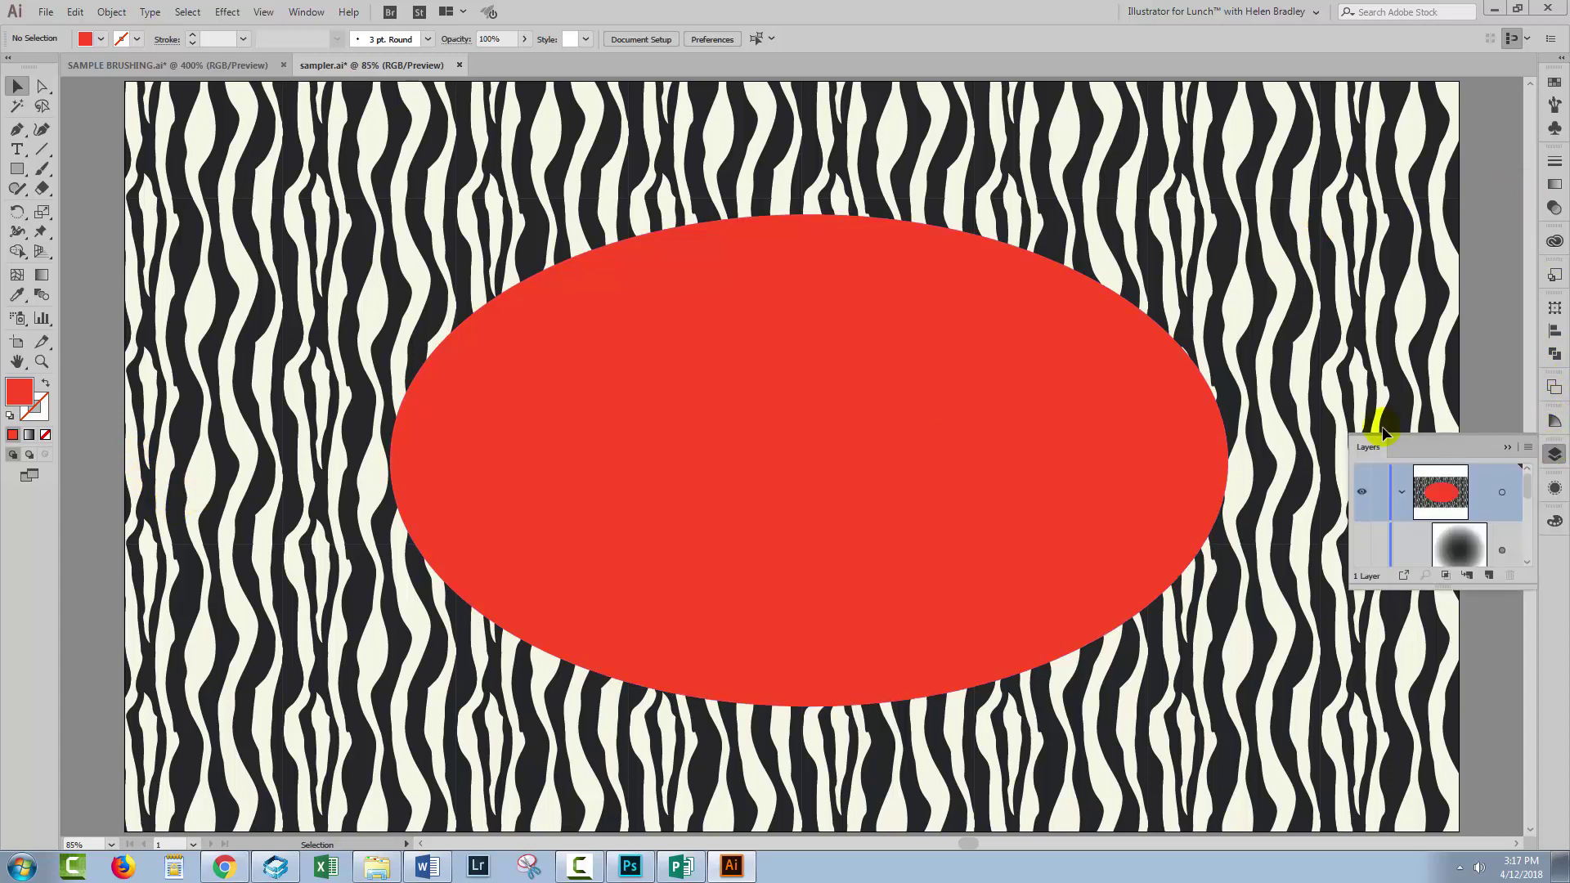
drag(1366, 446, 158, 131)
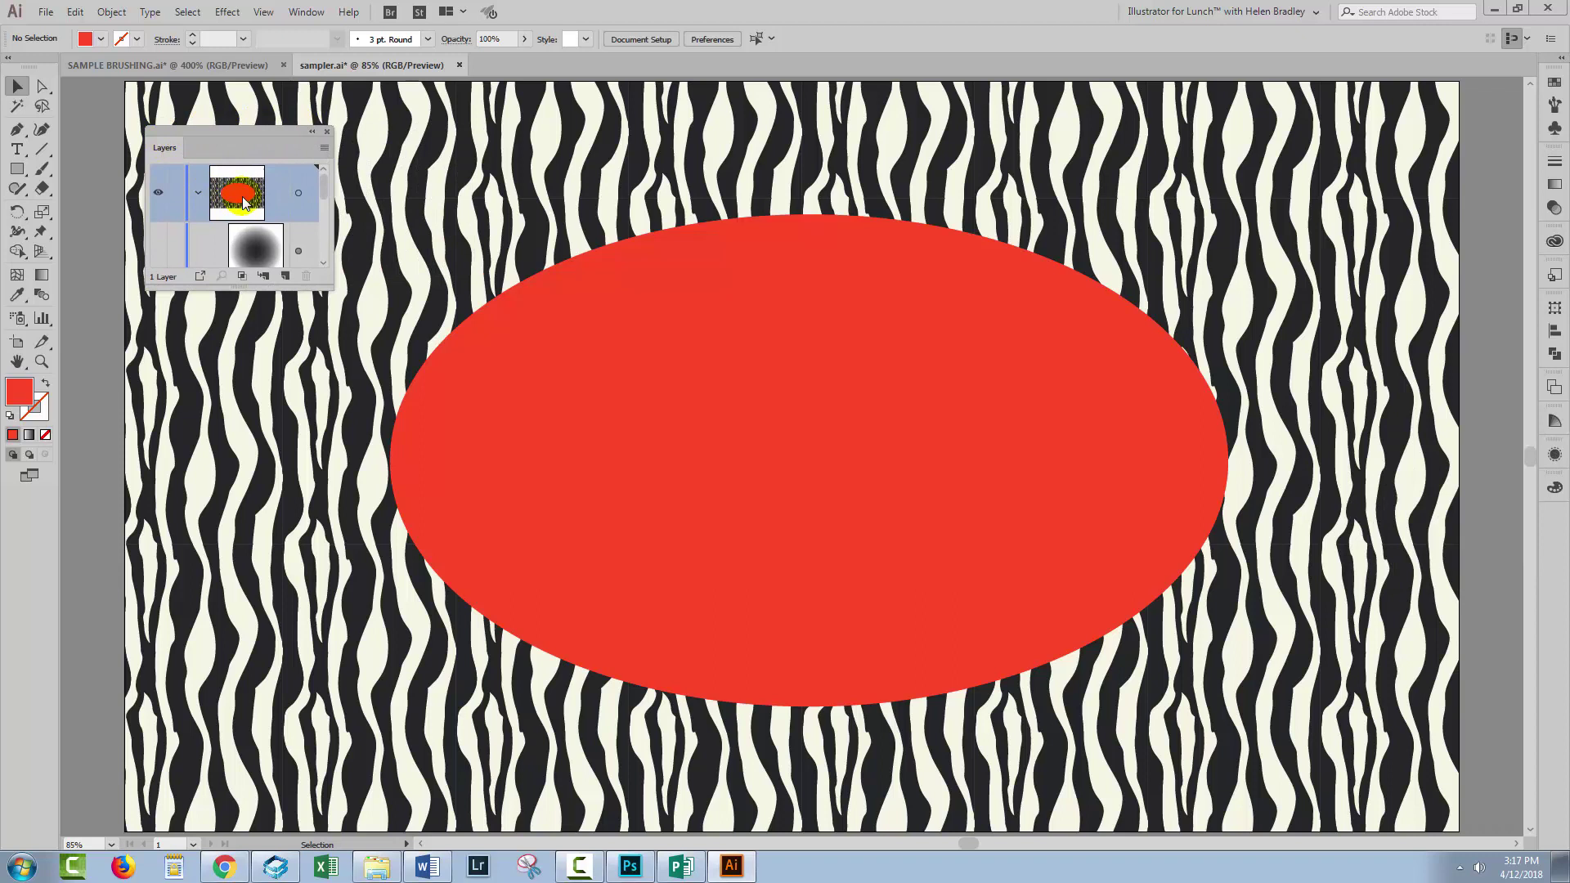
drag(329, 288, 313, 643)
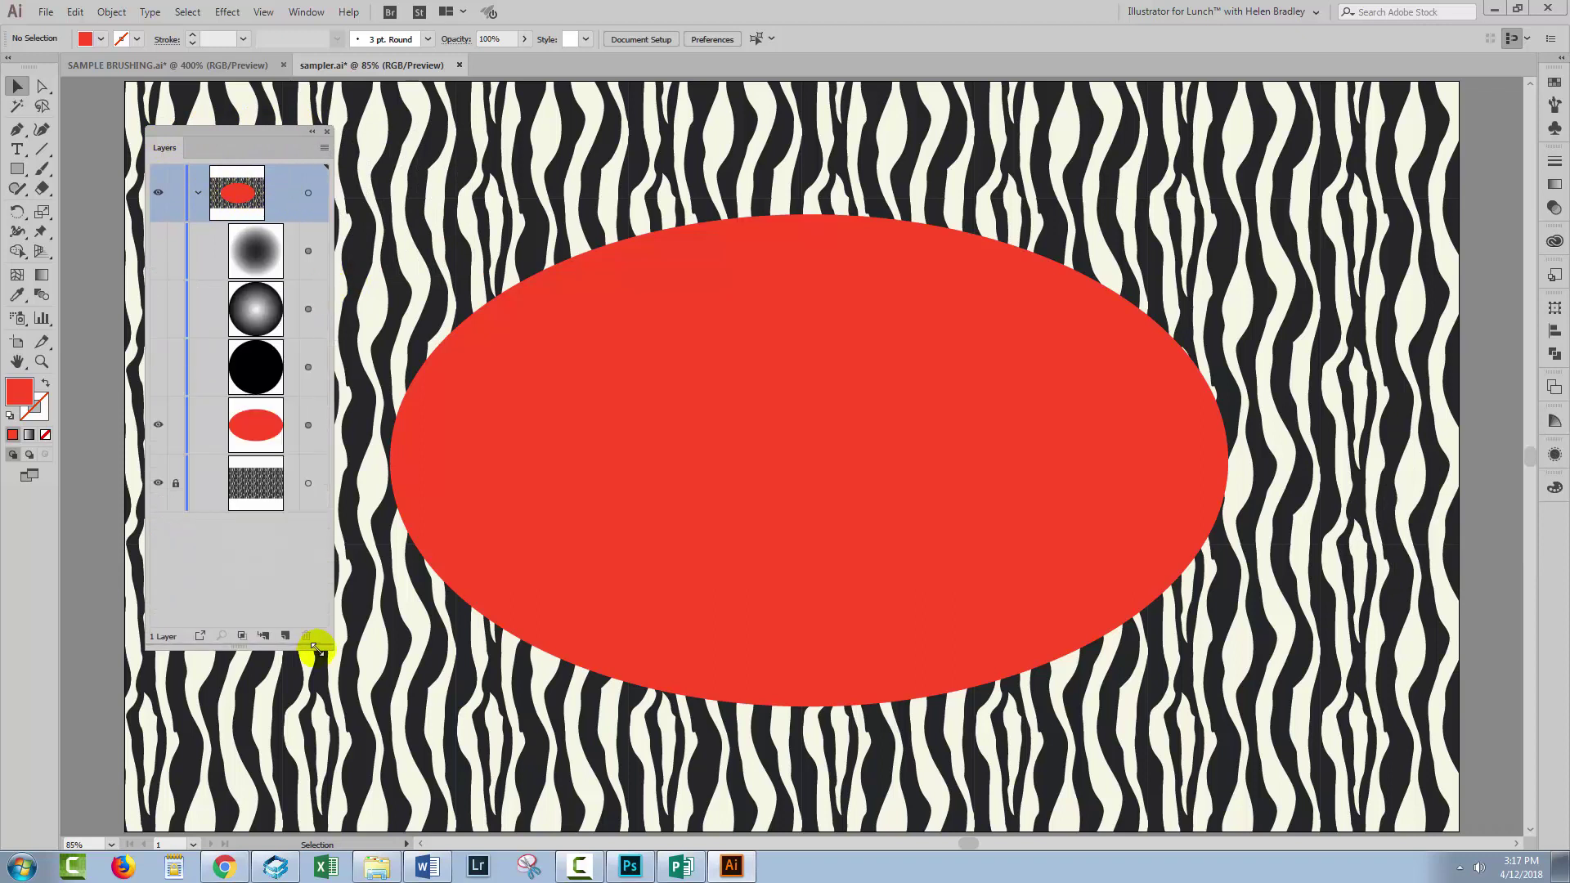
Show and copy the black circle, hide it again, then select the red oval
click(158, 368)
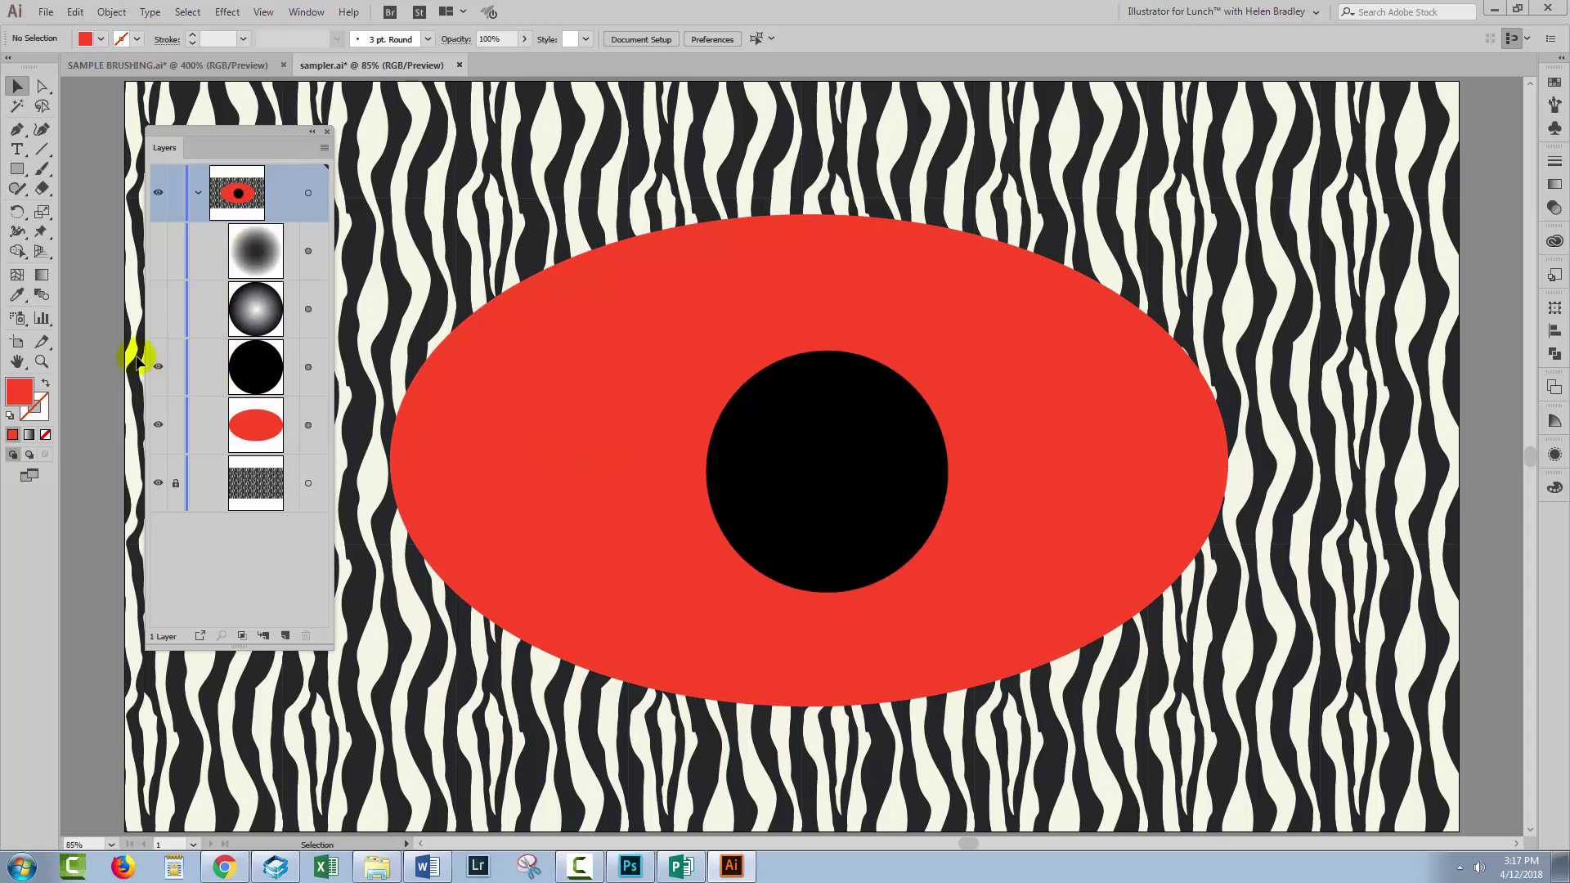
click(308, 367)
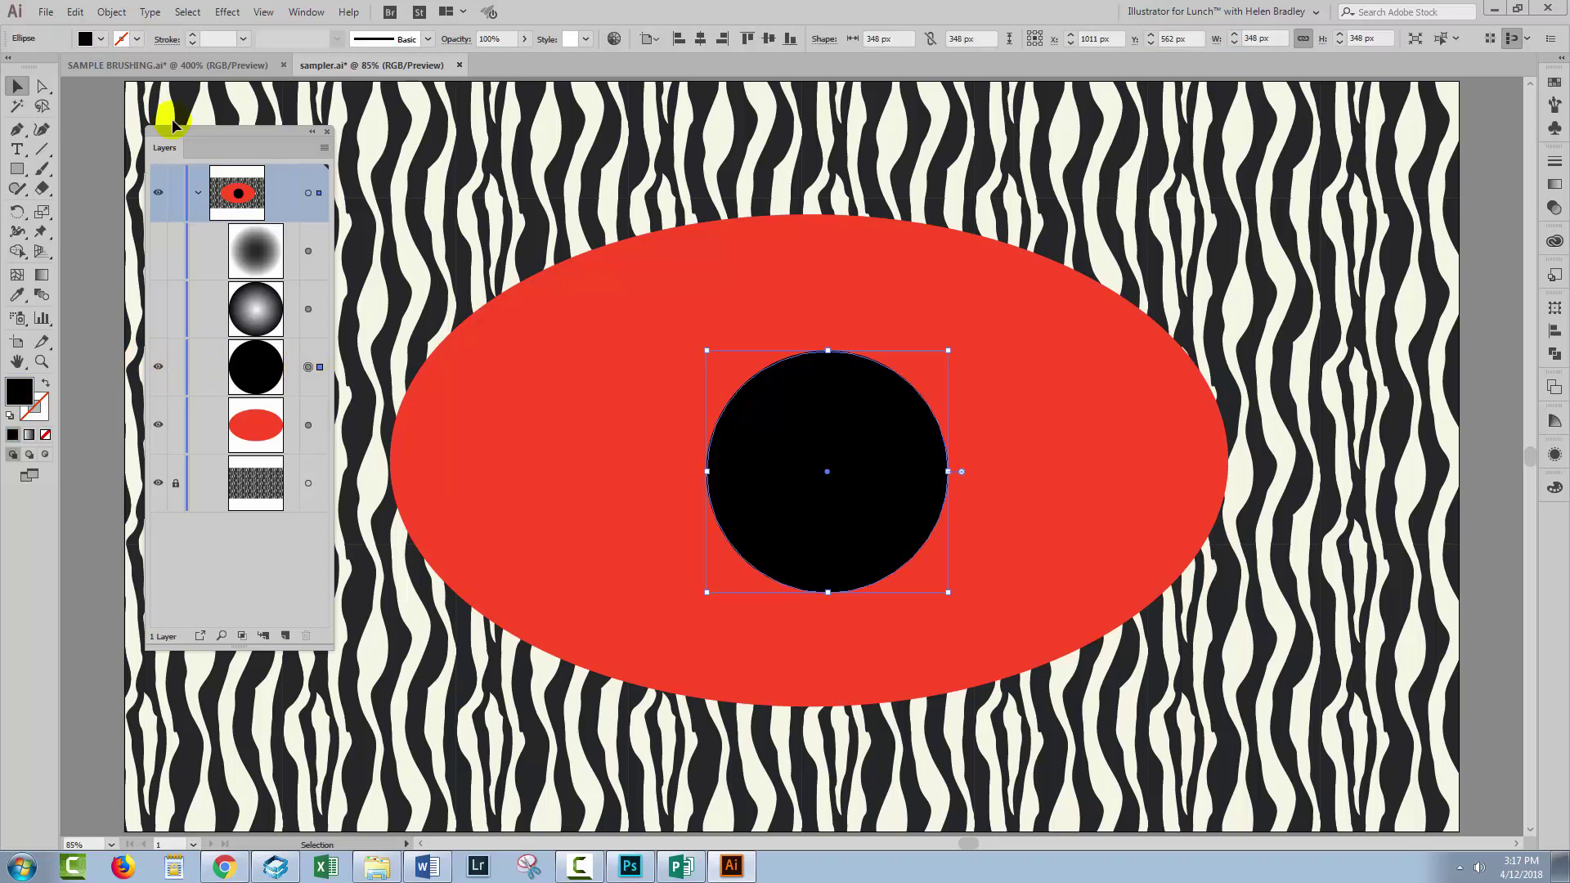
click(75, 12)
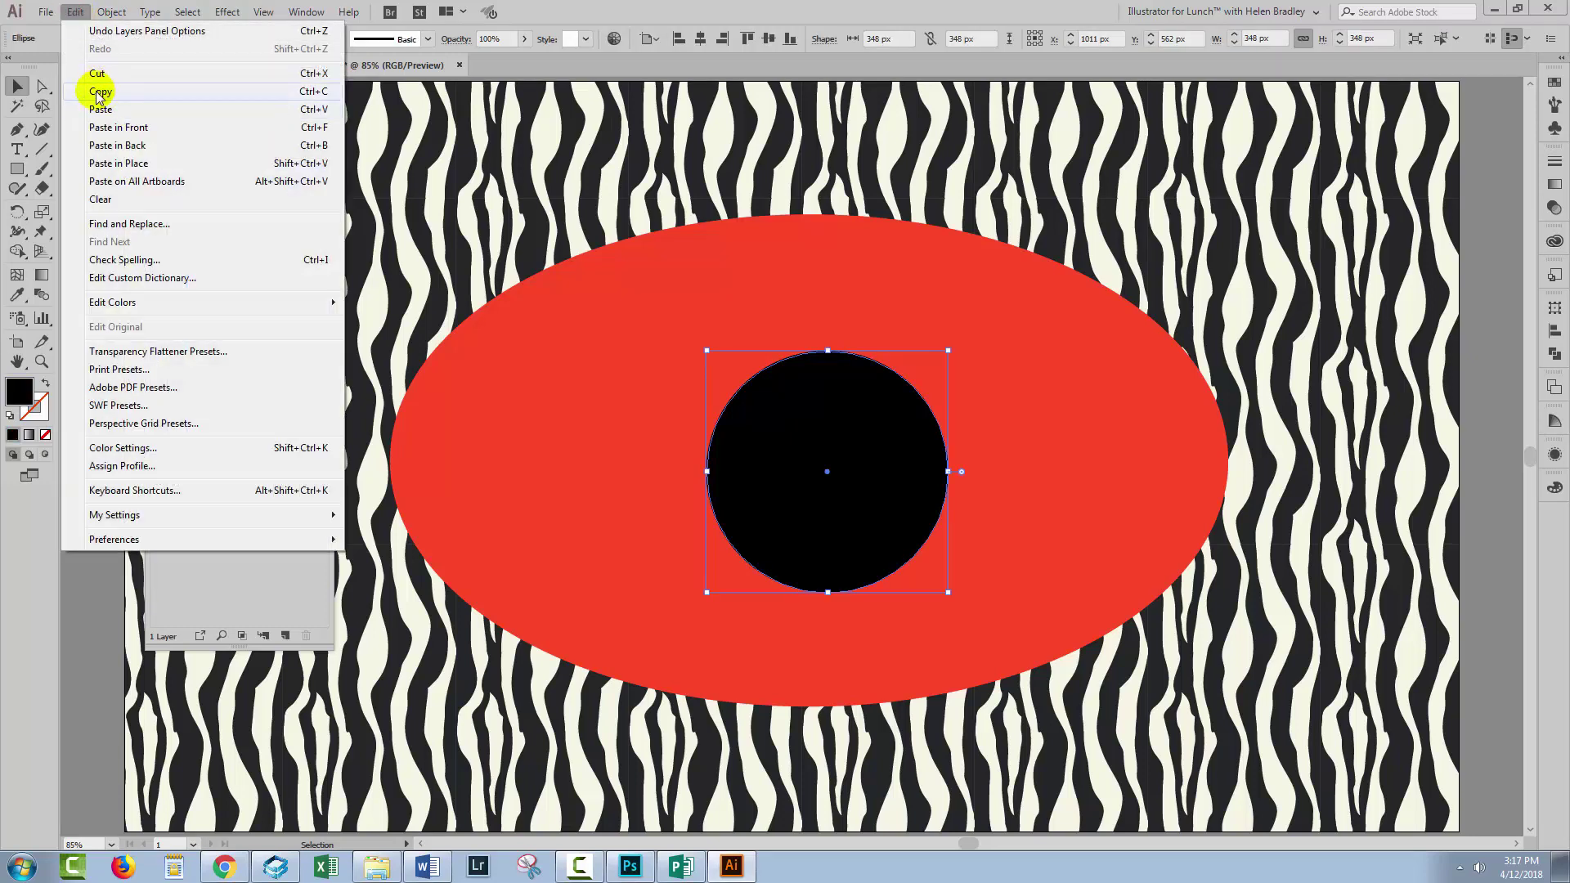
click(102, 92)
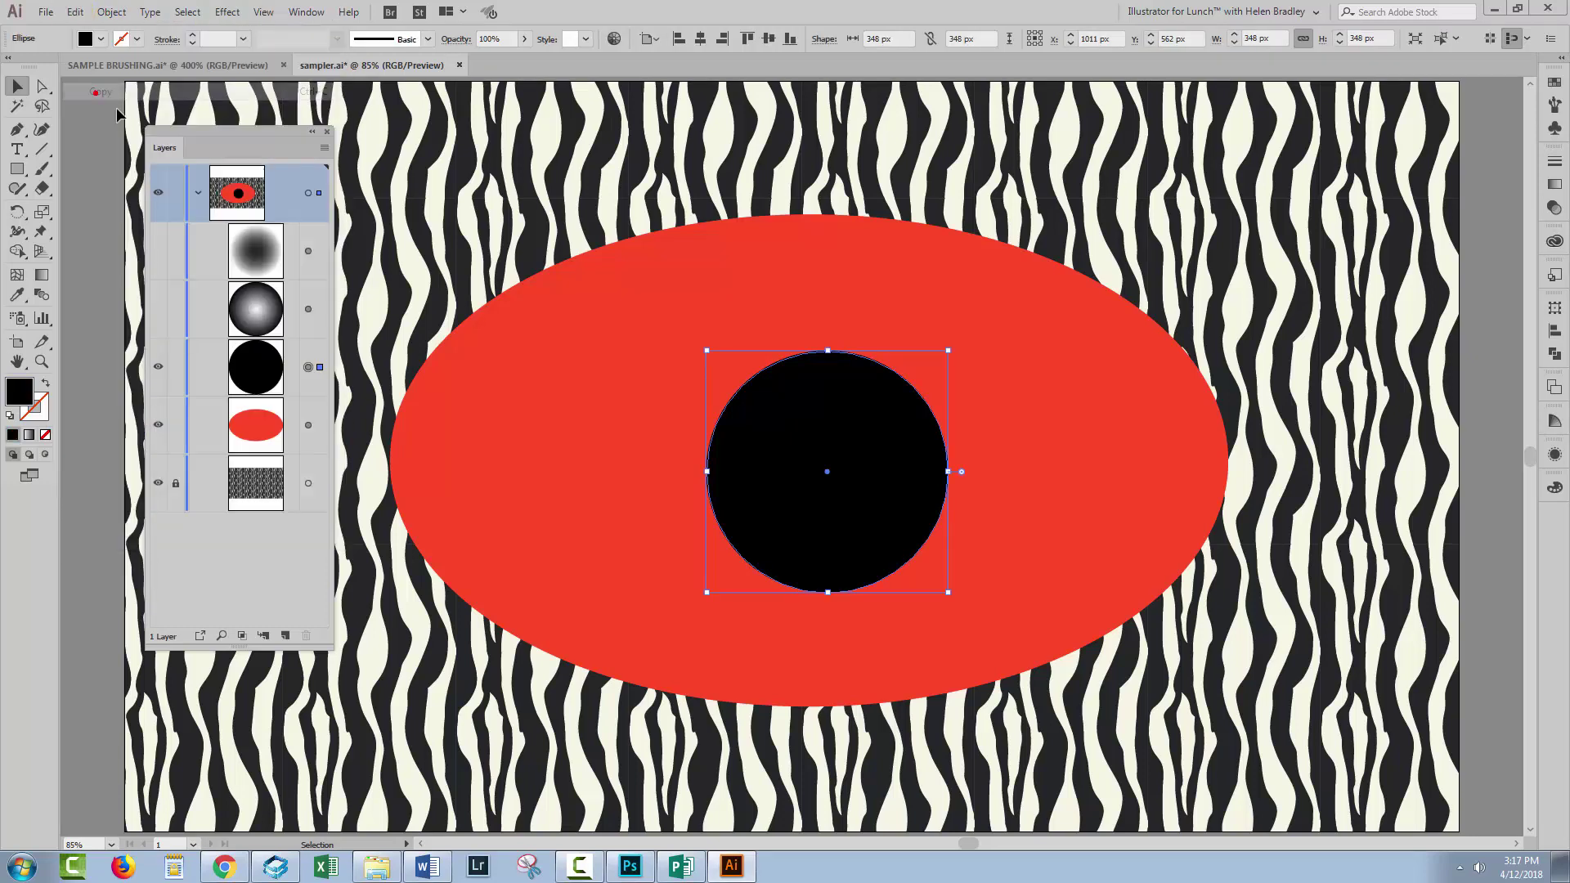
click(158, 367)
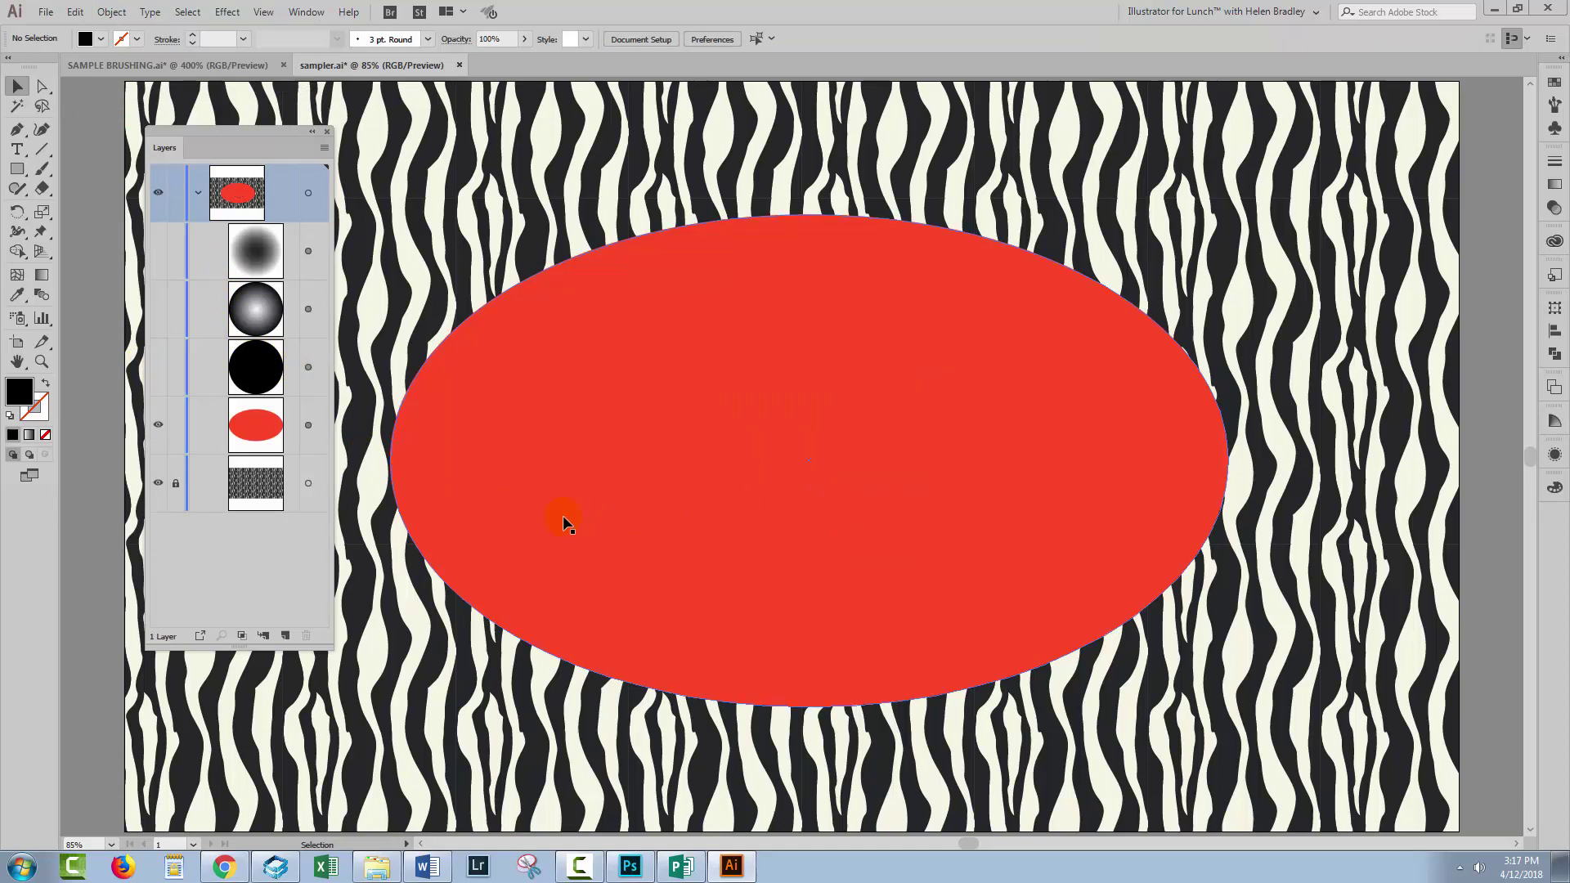
click(308, 427)
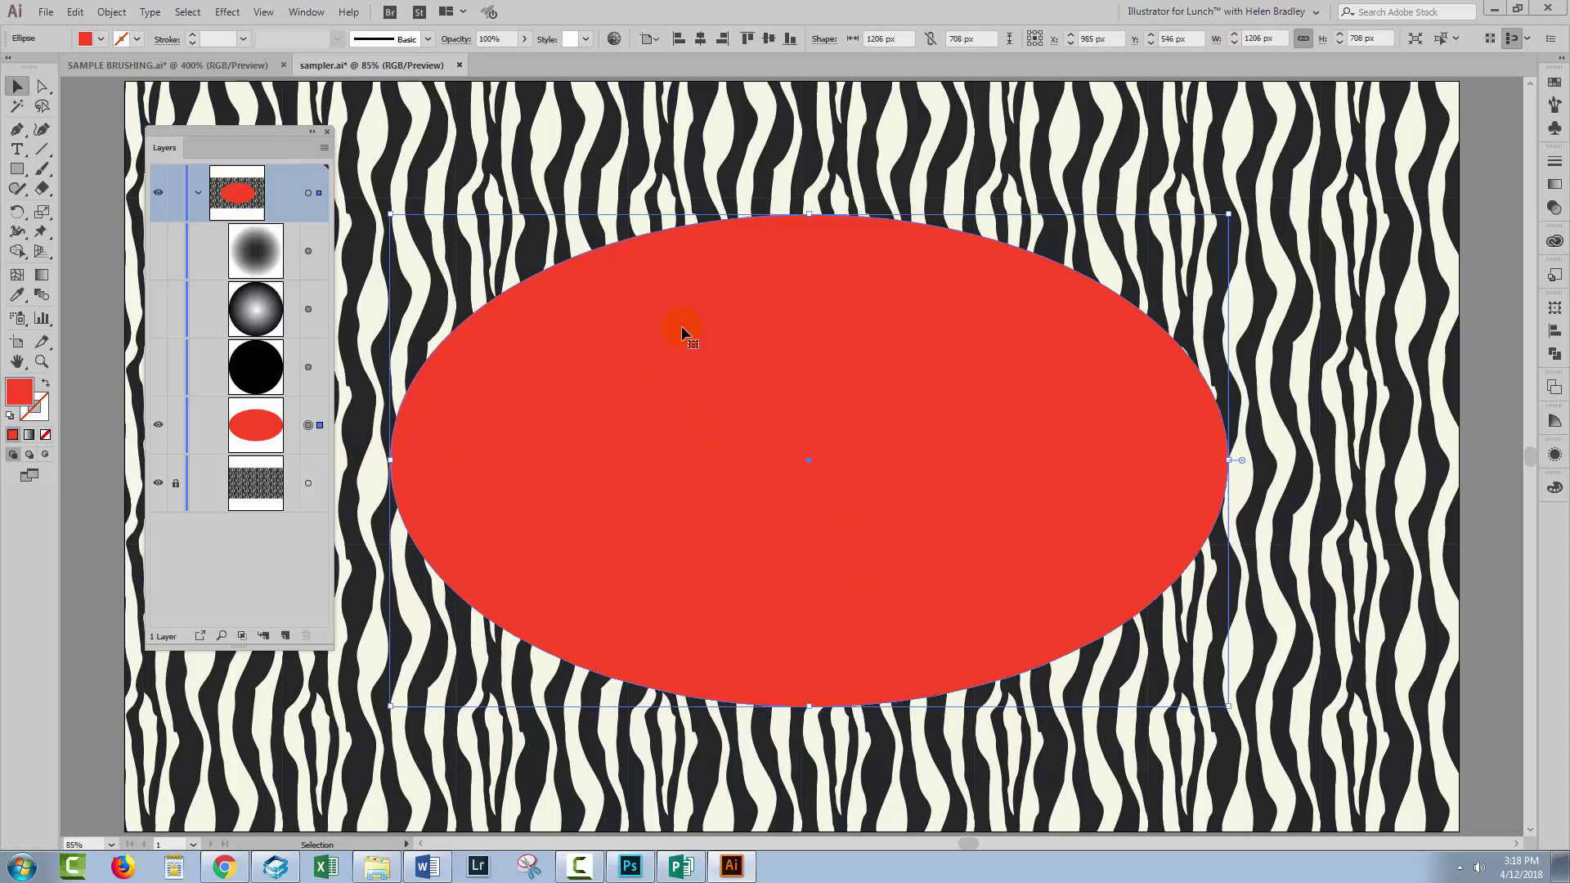
Open the Transparency panel as a floating panel and close the Gradient panel
click(309, 13)
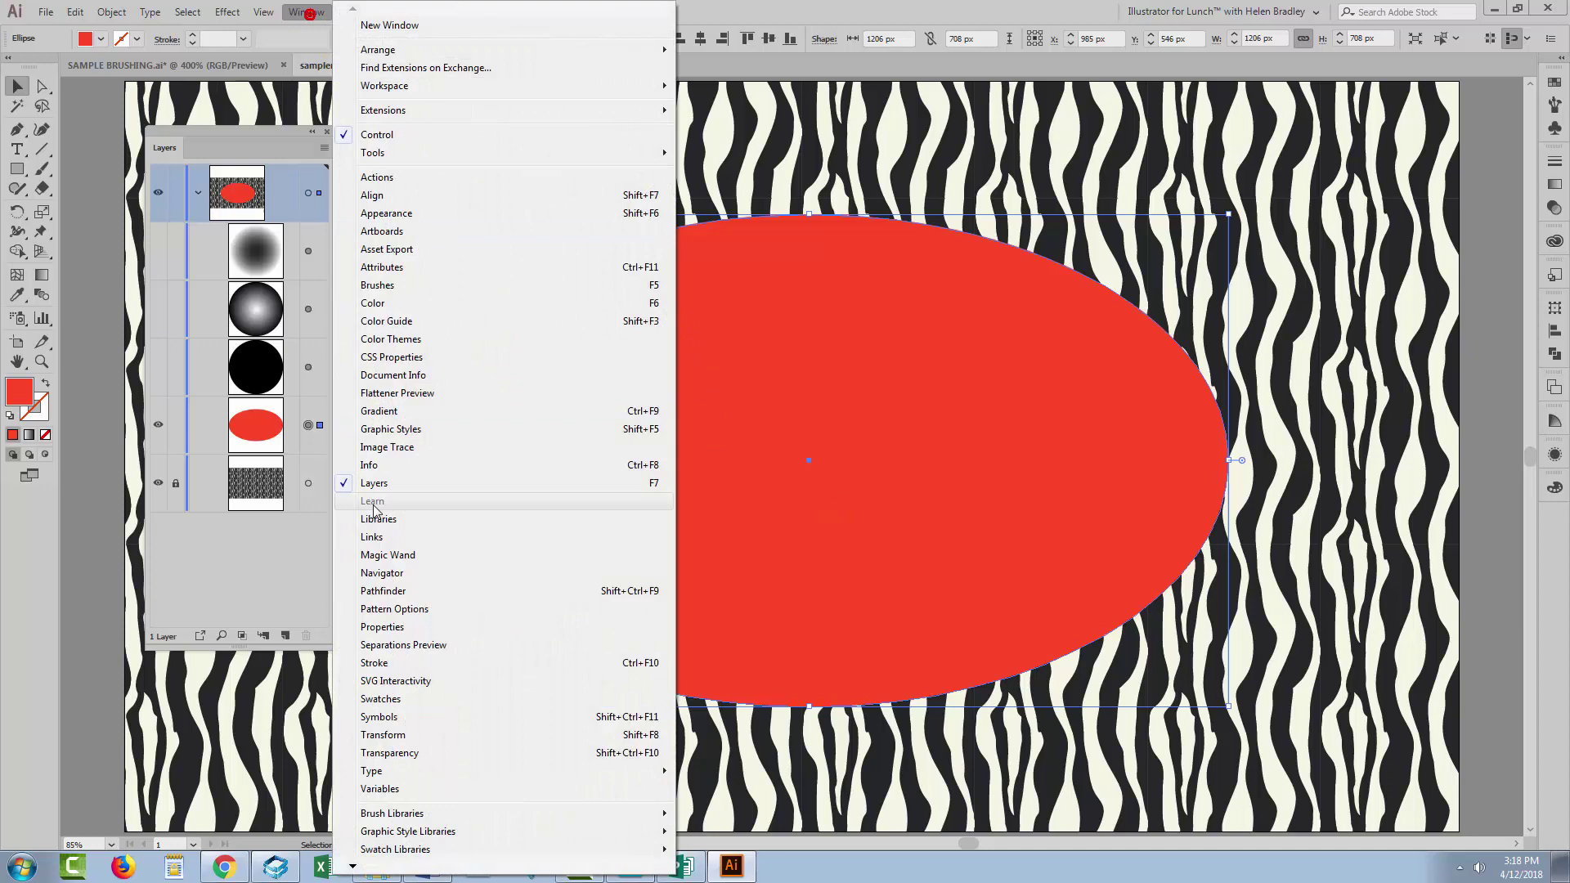
click(391, 752)
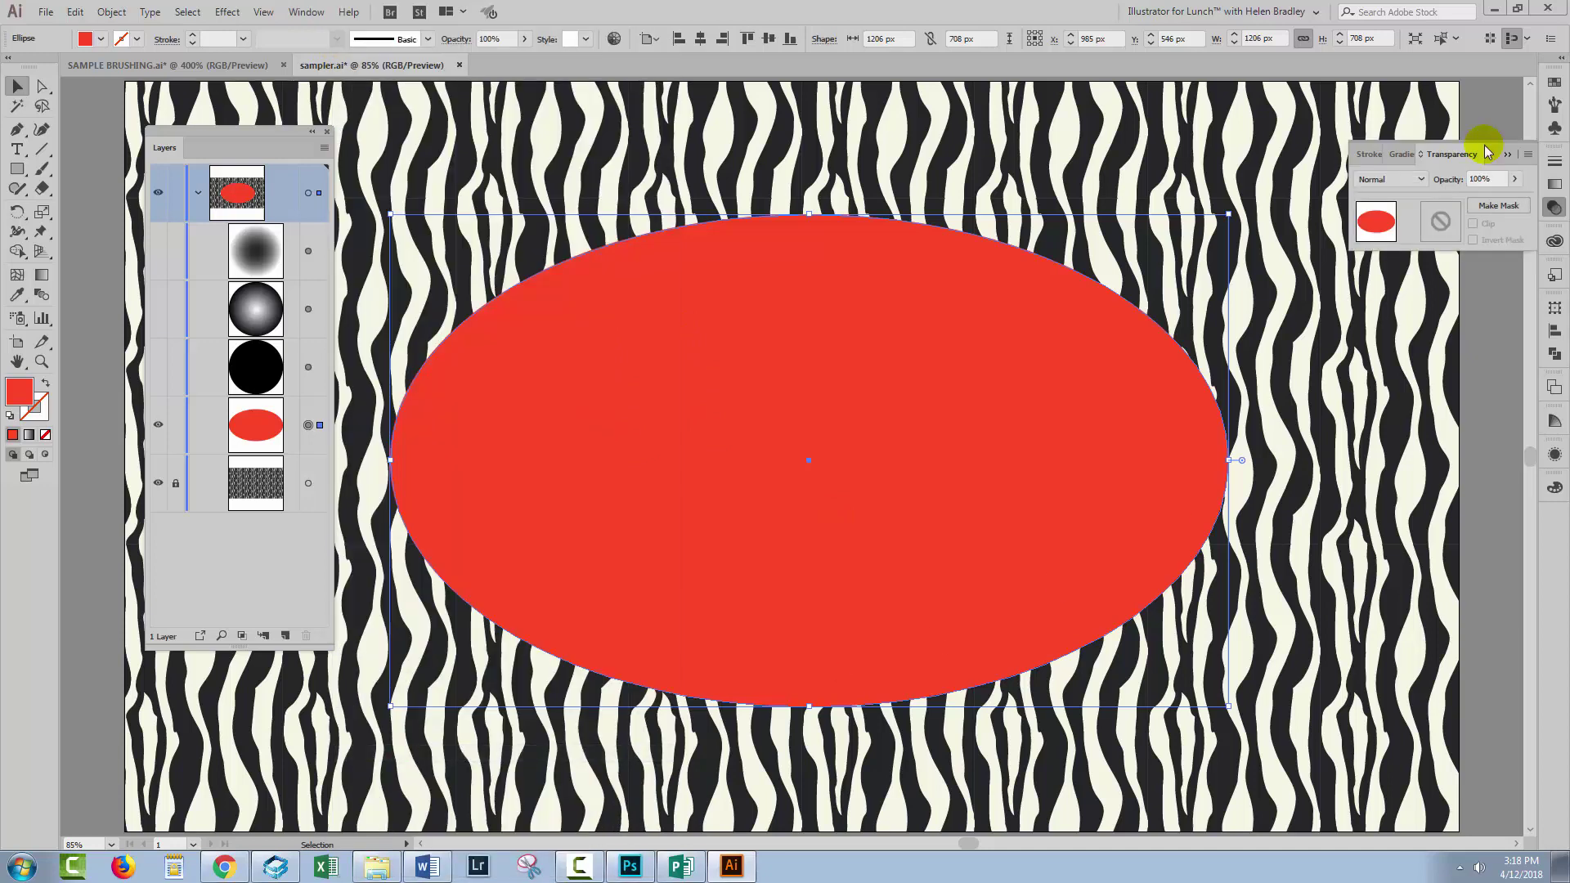
drag(1486, 152, 1133, 148)
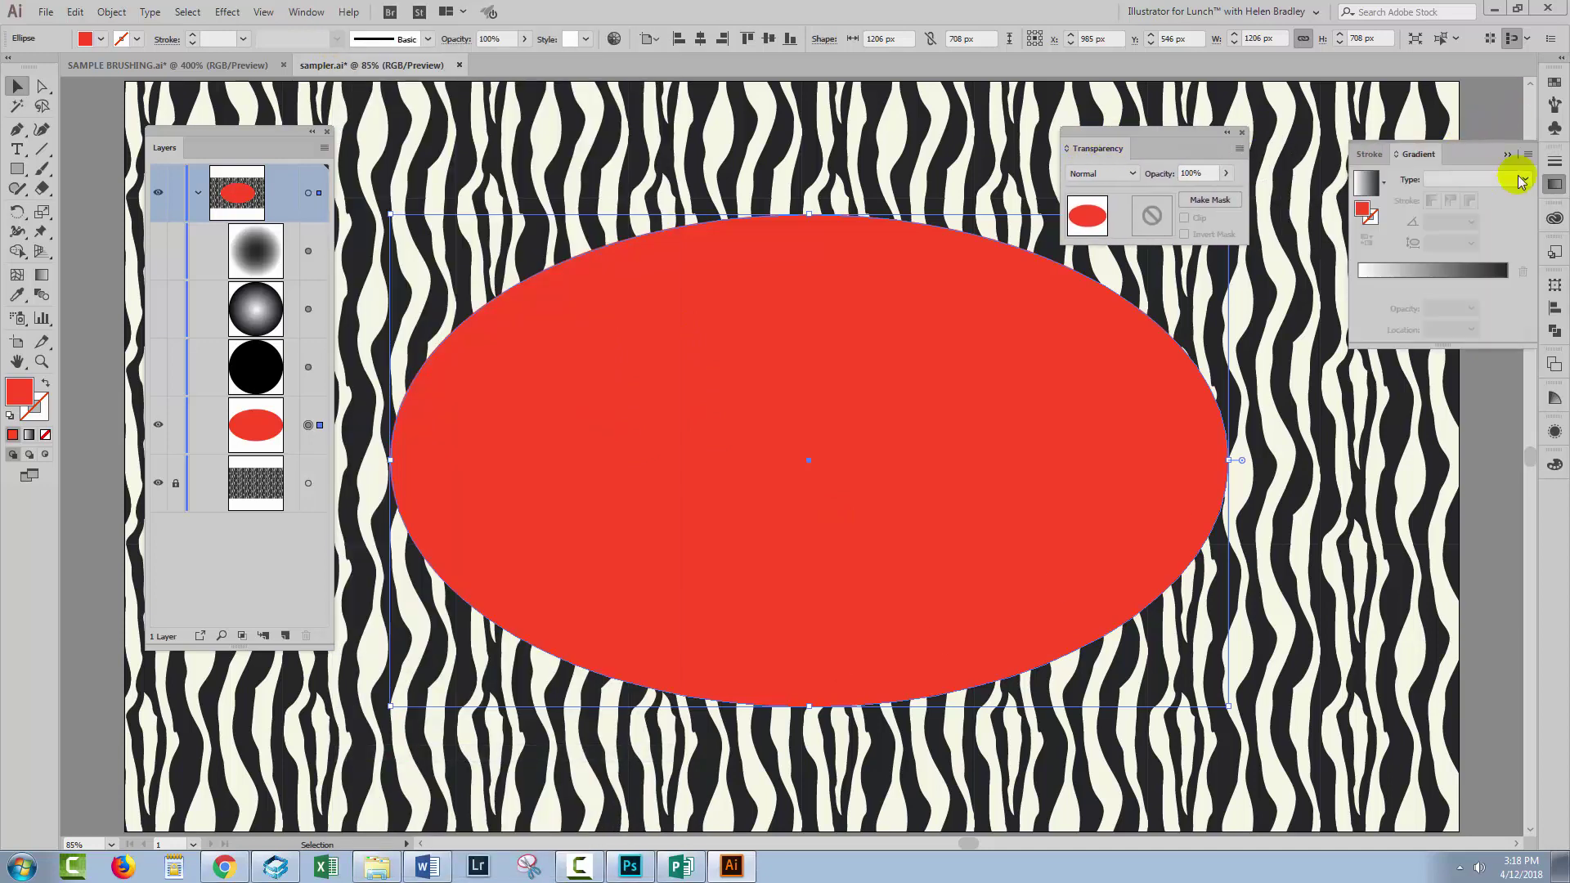
click(1526, 134)
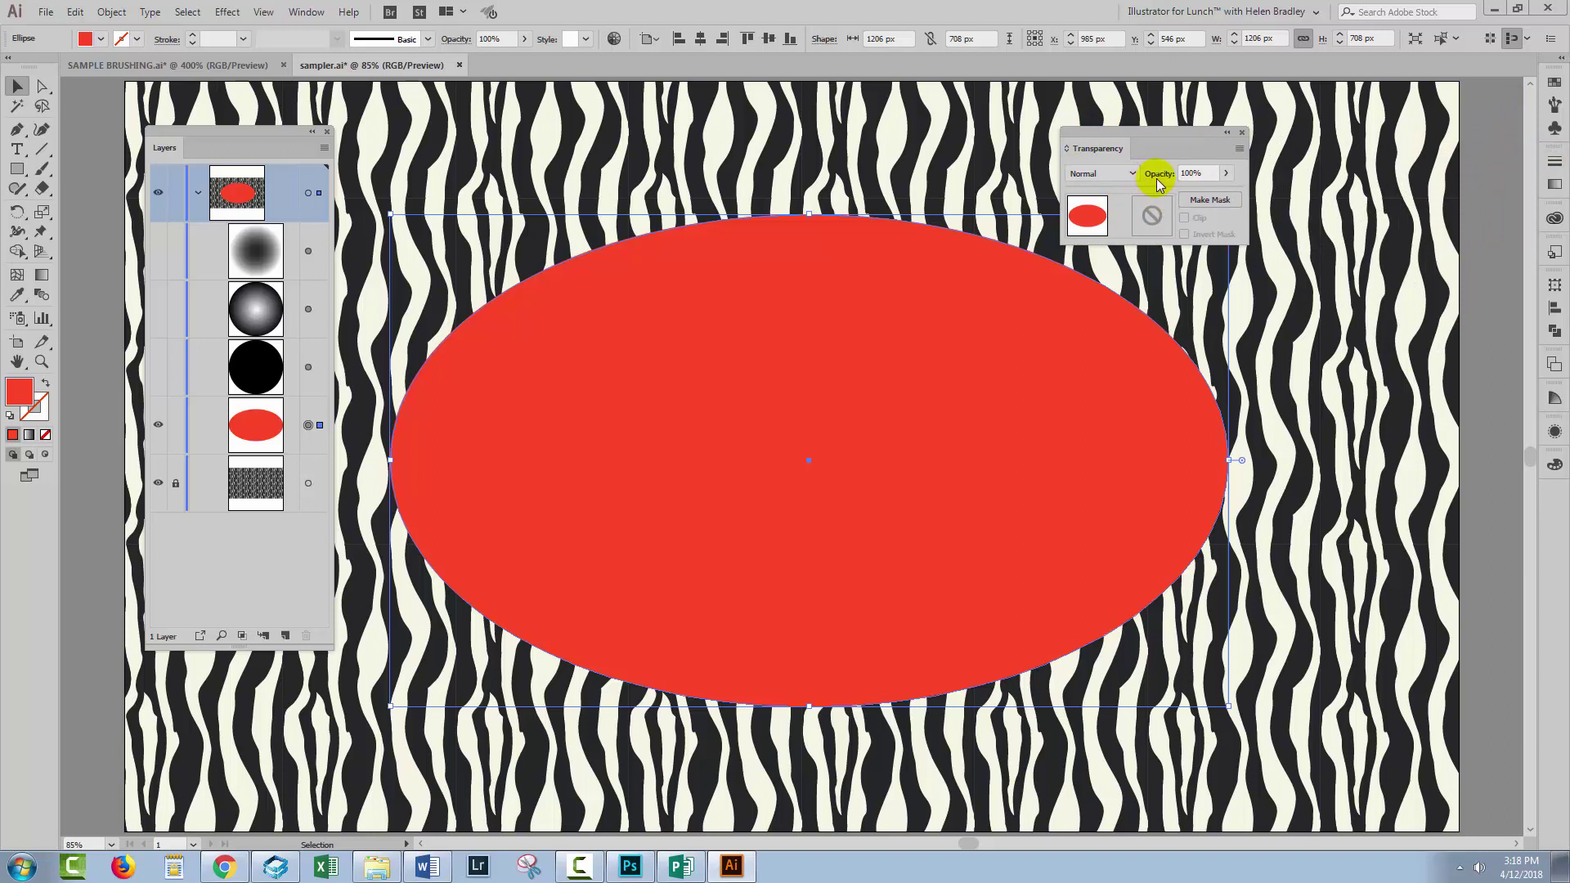
Check the oval's Opacity in the Appearance panel, then close it
click(1554, 433)
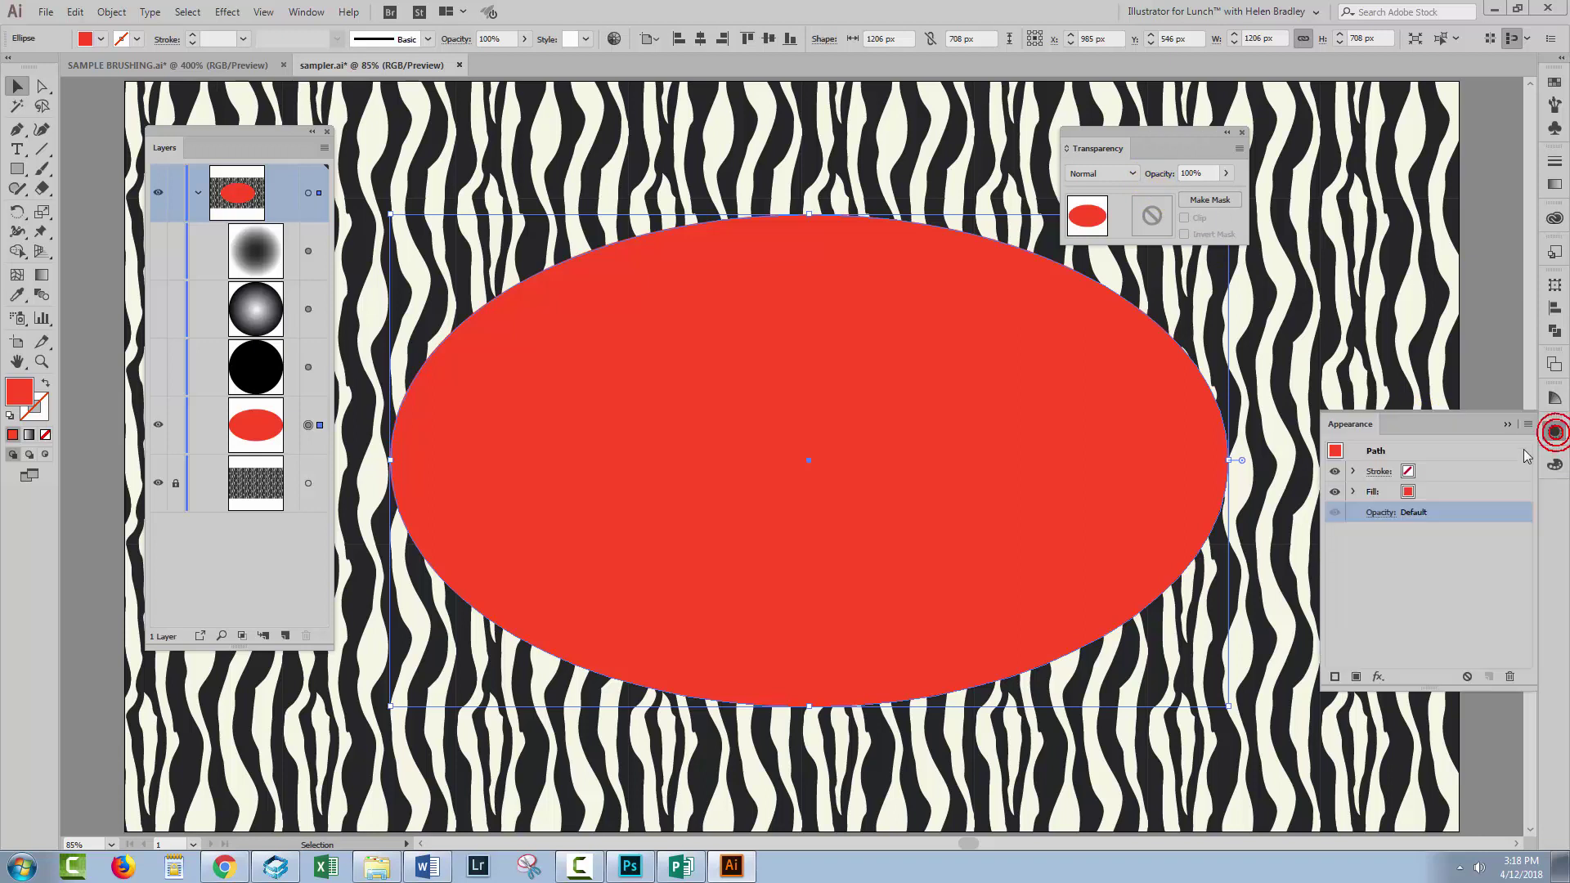
click(1381, 513)
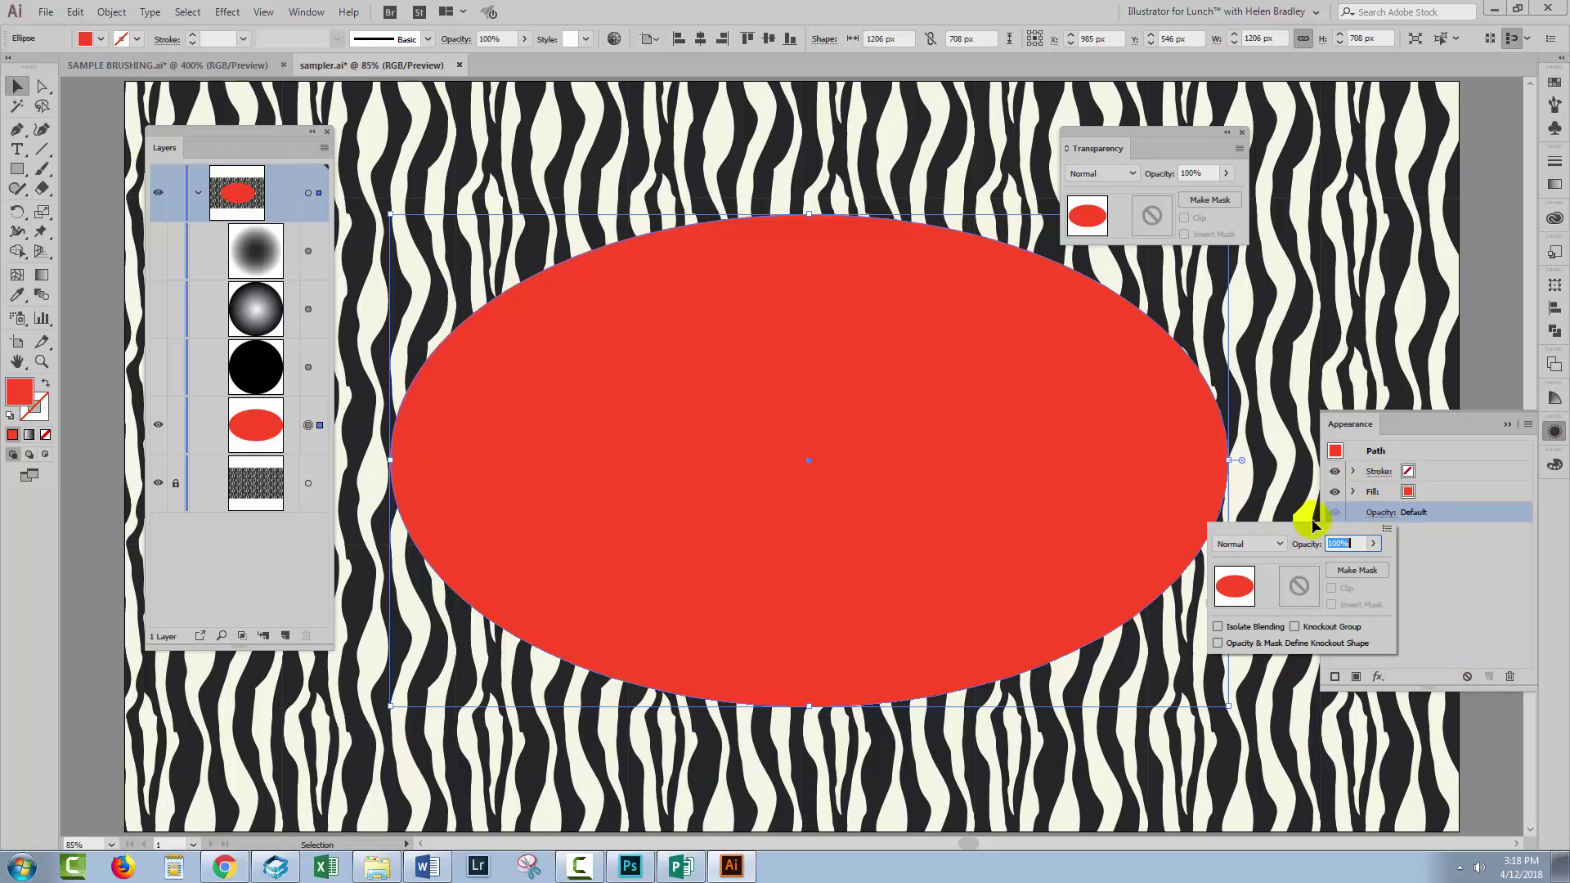
click(1509, 429)
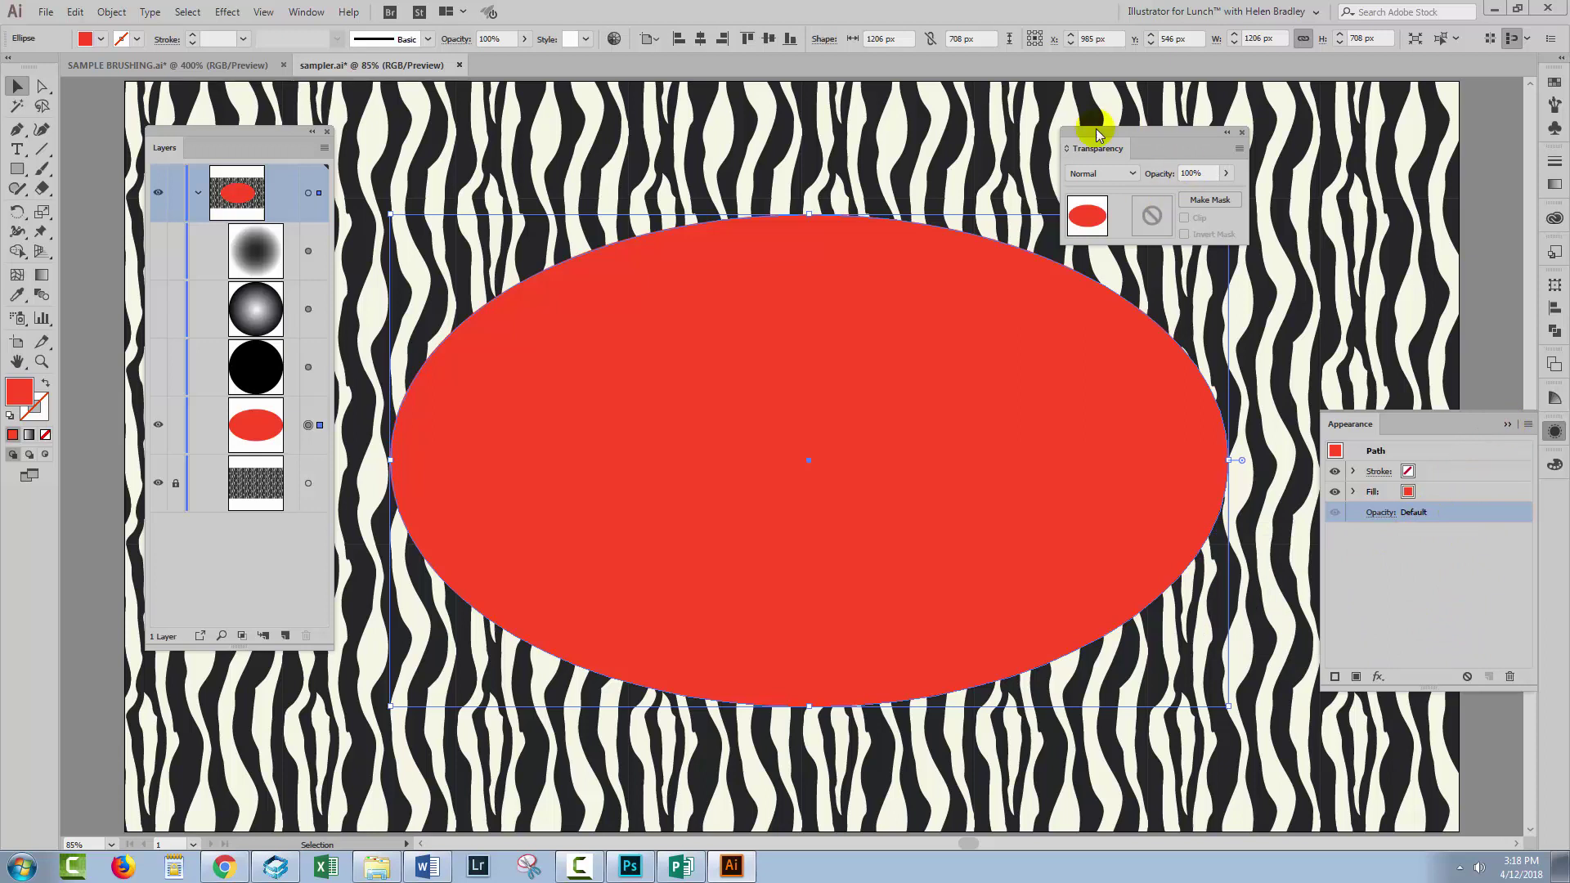
click(1507, 427)
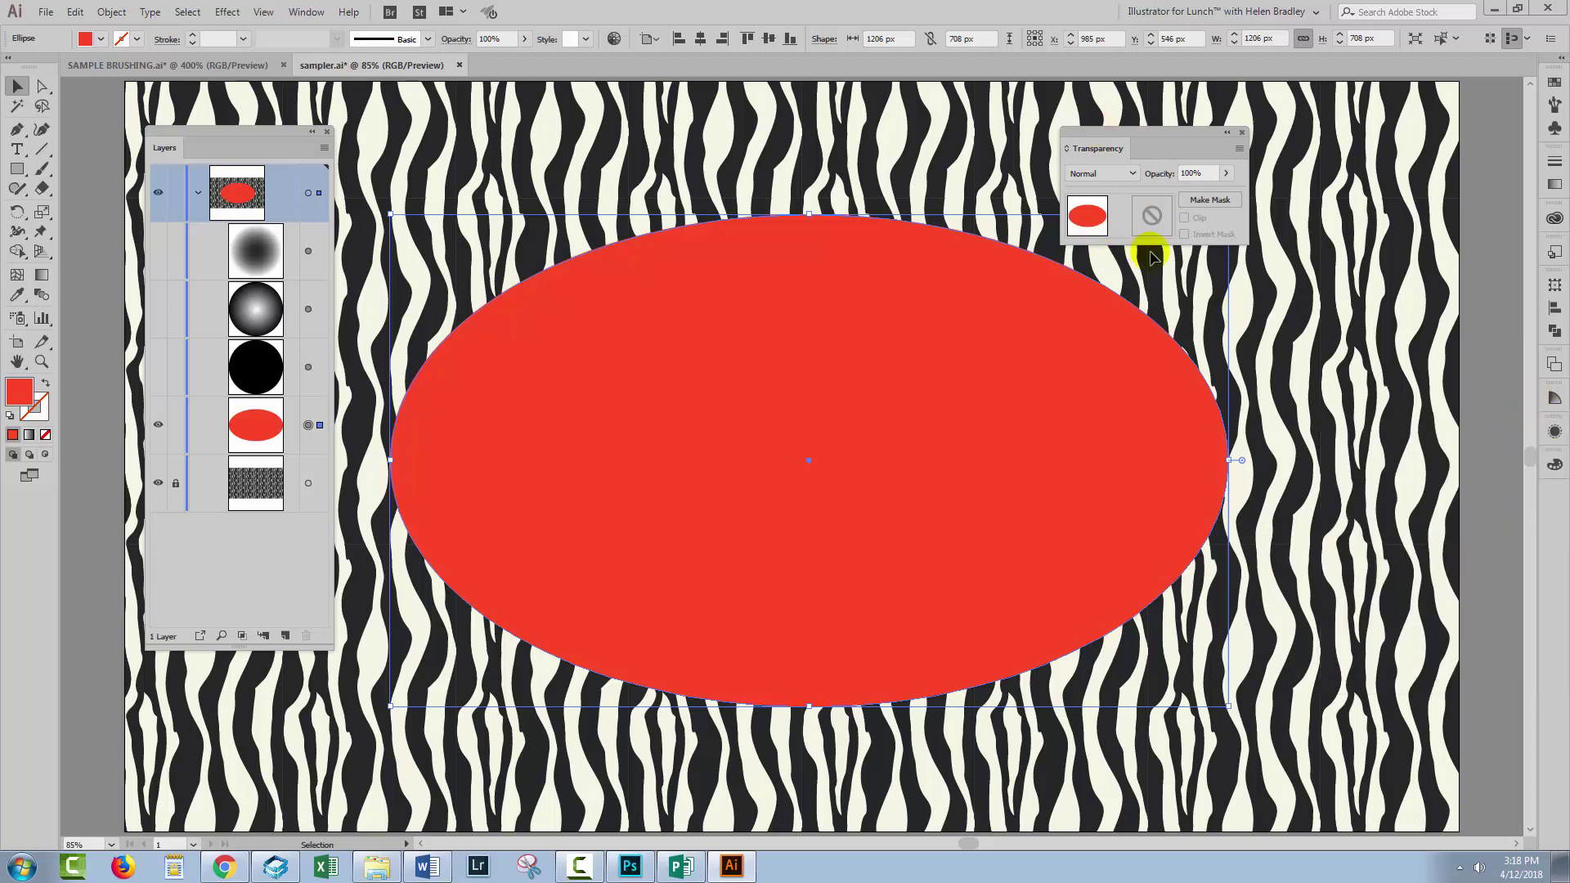
Make an opacity mask on the red oval, uncheck Clip, and enter mask editing
click(1199, 202)
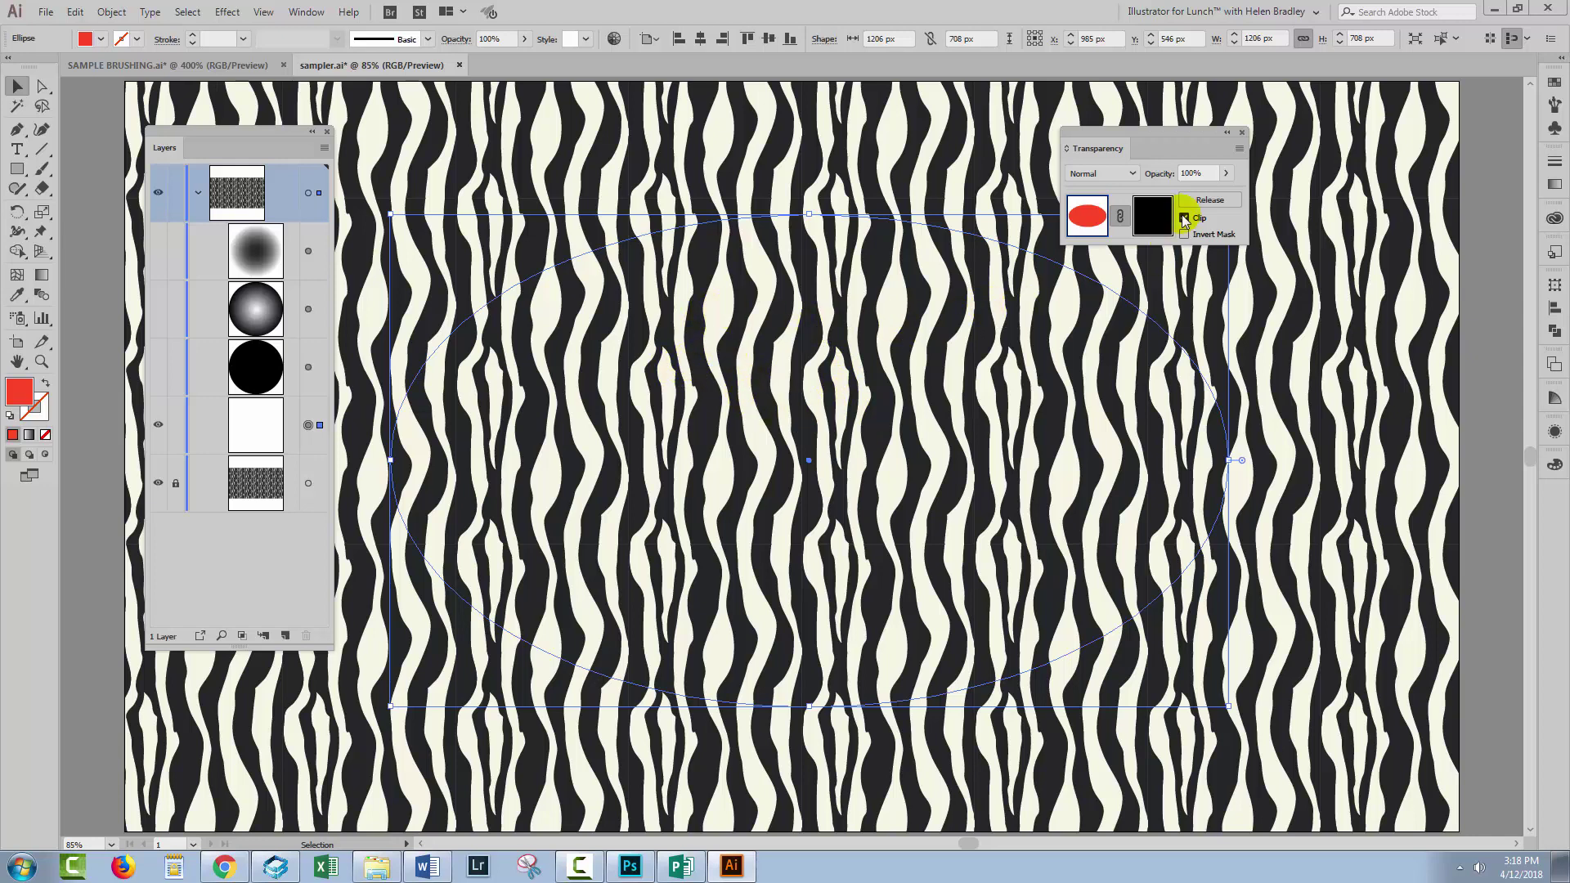
click(1185, 218)
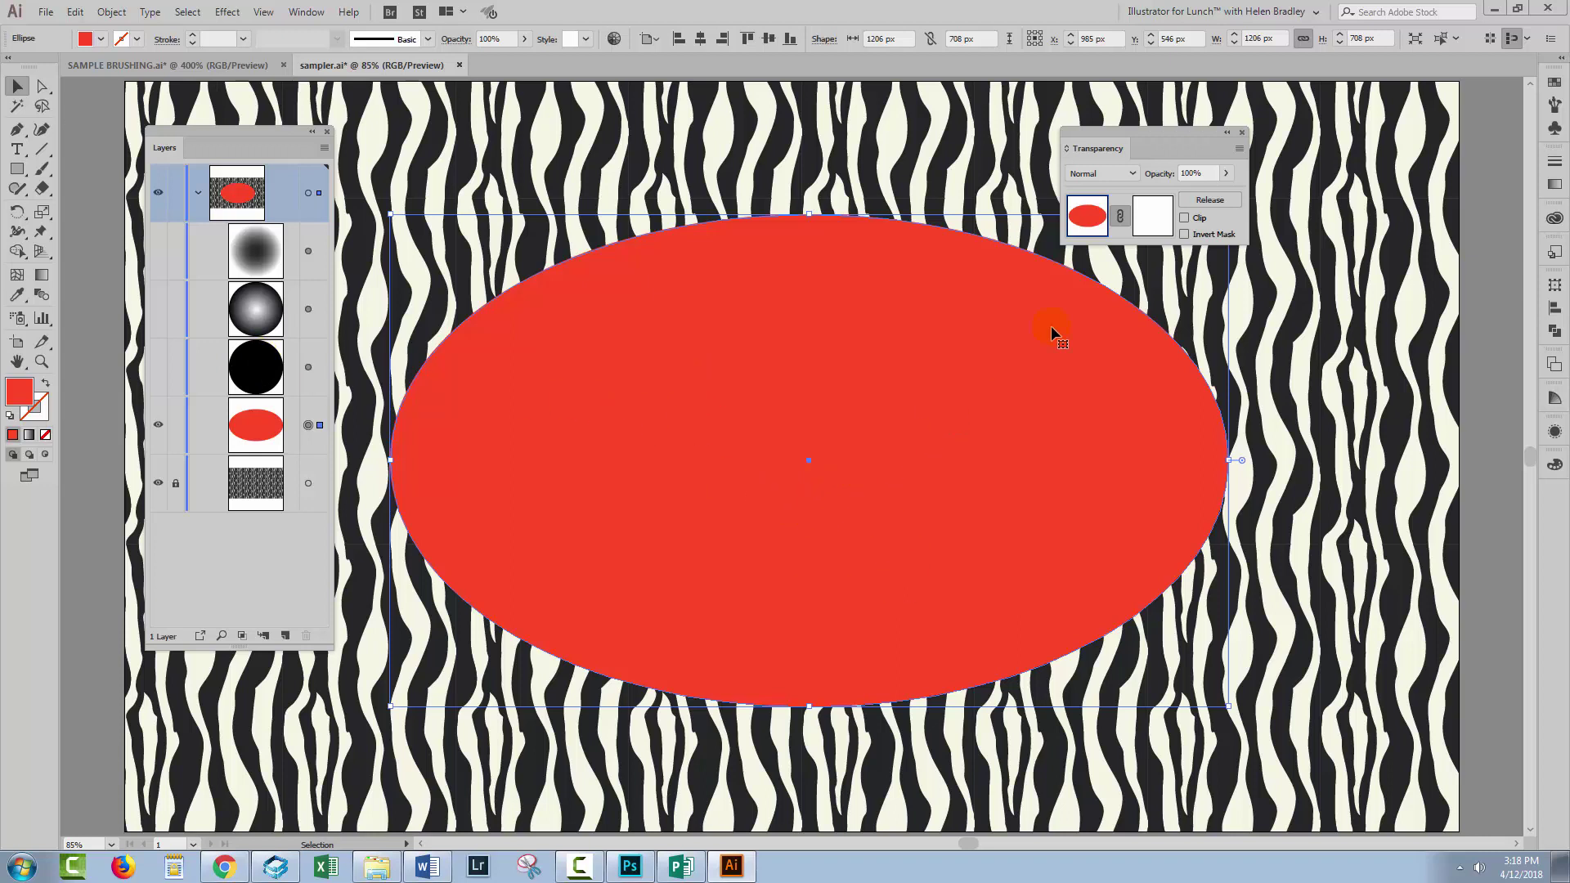
click(1153, 217)
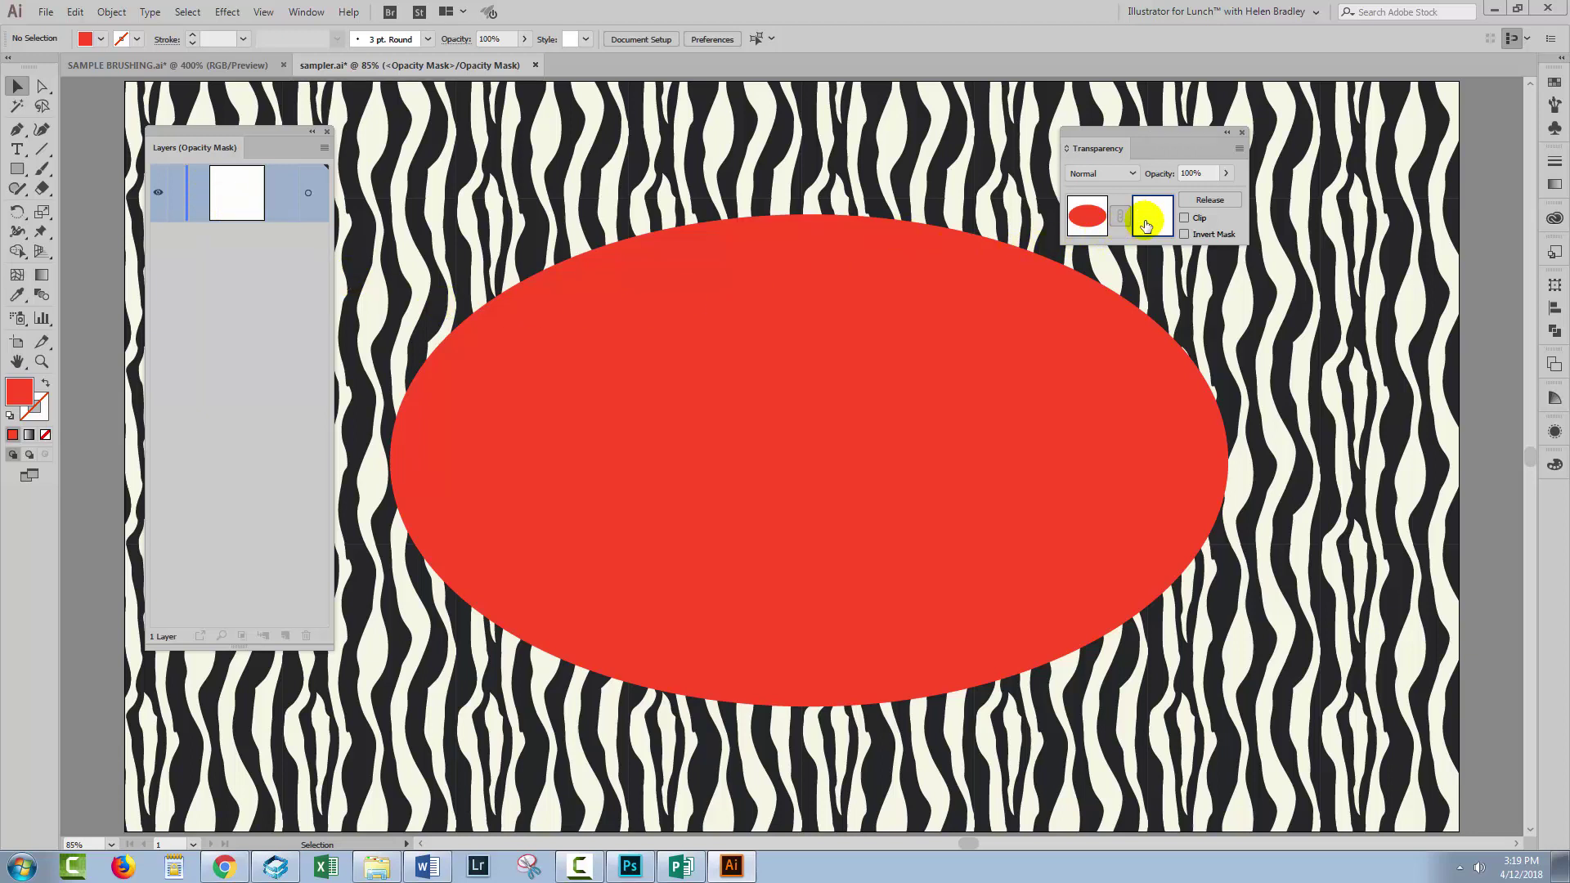
Paste the black circle into the mask, then test Invert Mask and Clip, leaving both unchecked
click(75, 12)
click(114, 163)
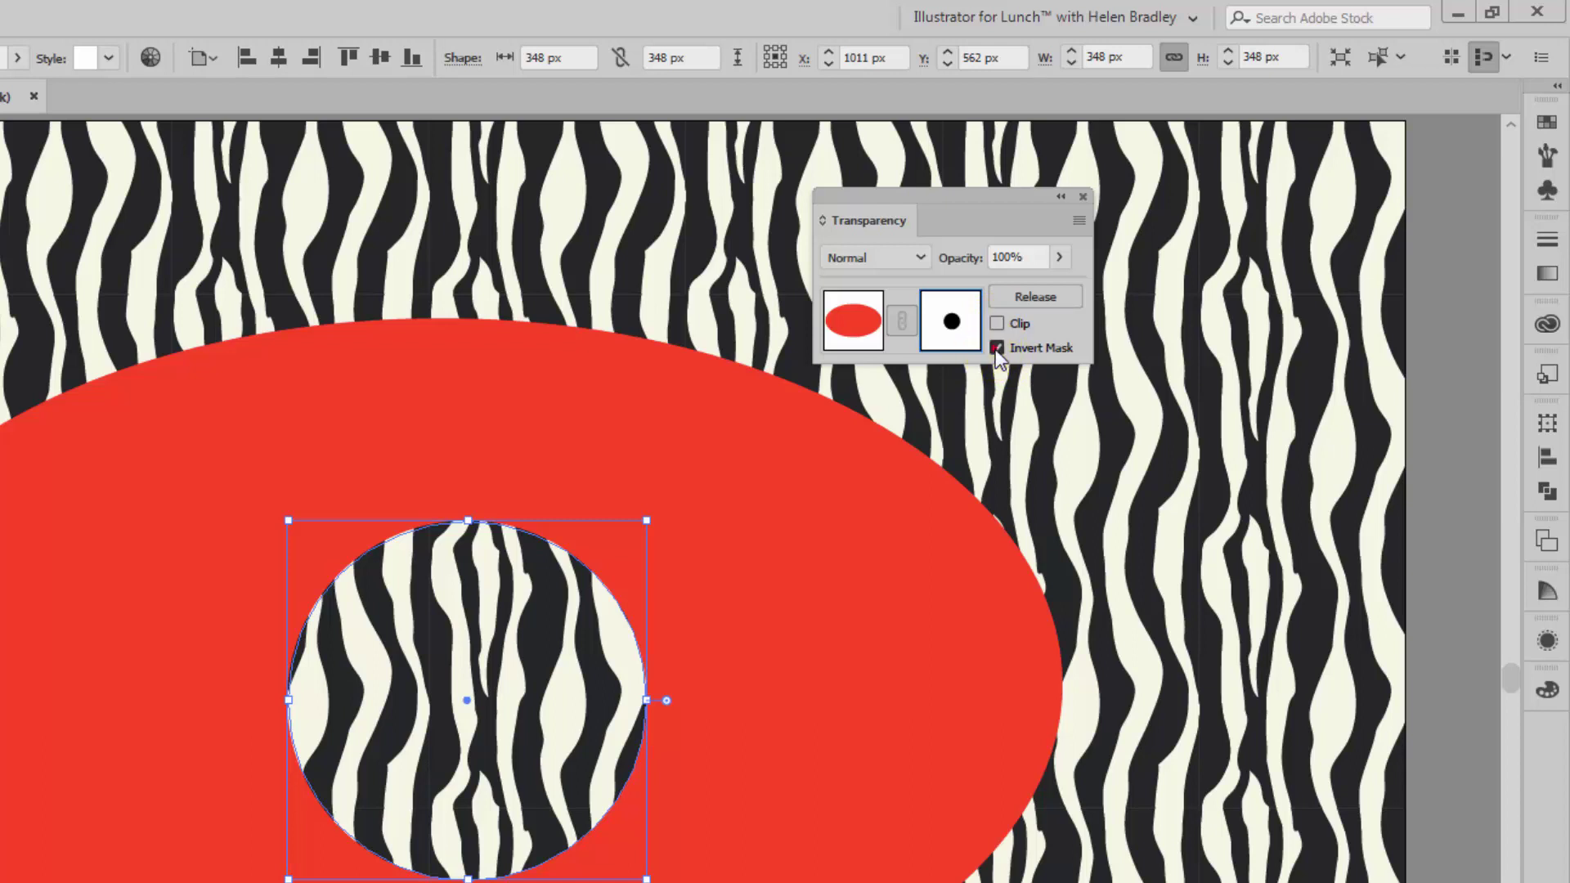
click(996, 348)
click(996, 348)
click(997, 324)
click(996, 348)
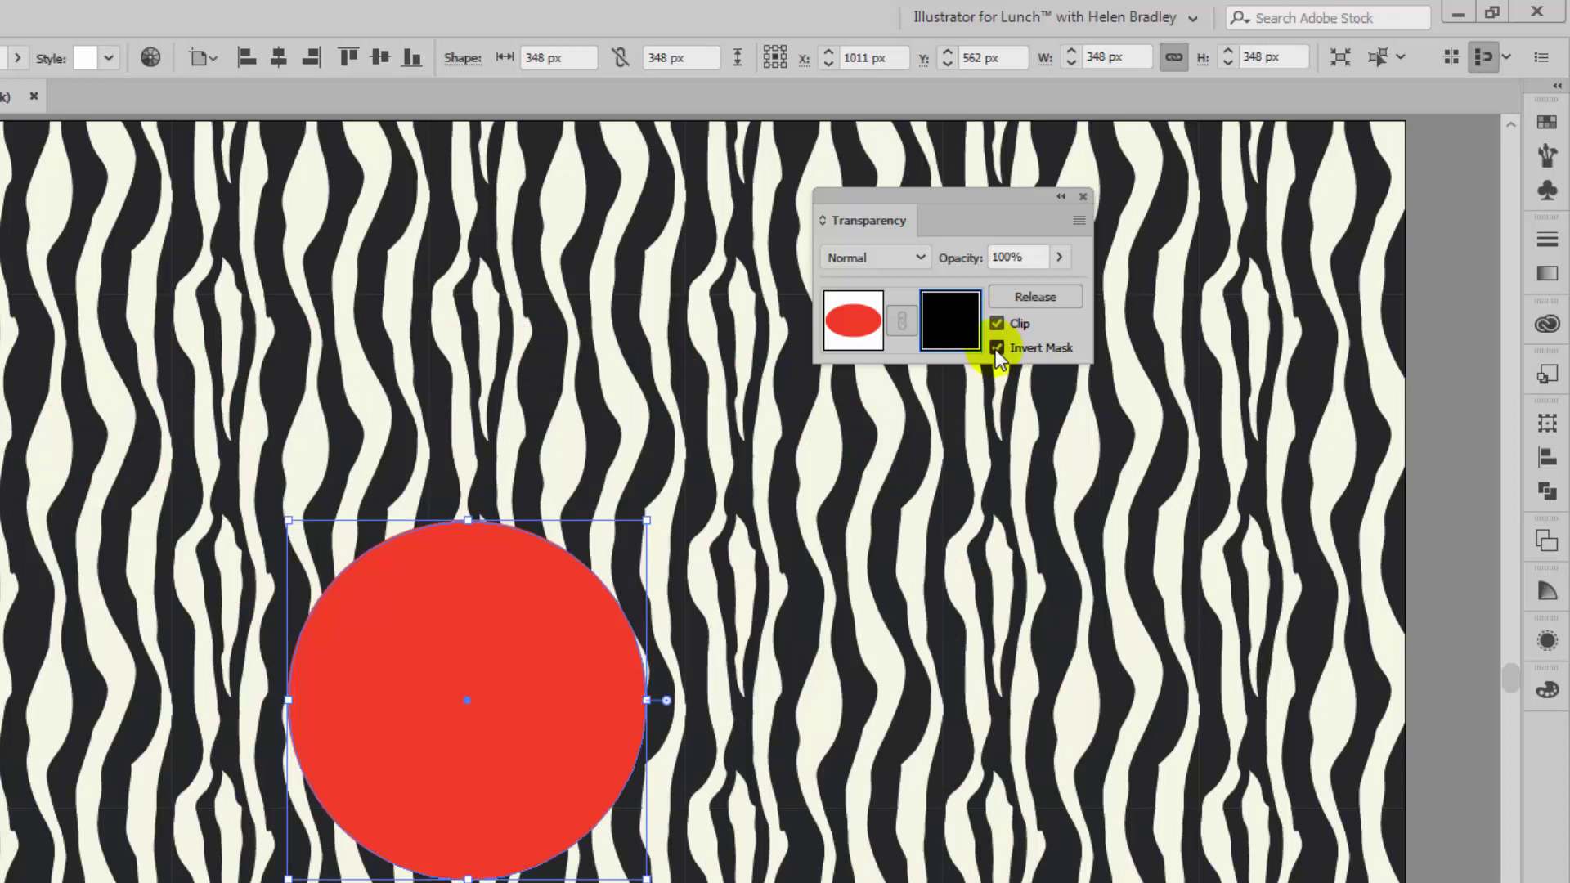
click(996, 347)
click(996, 323)
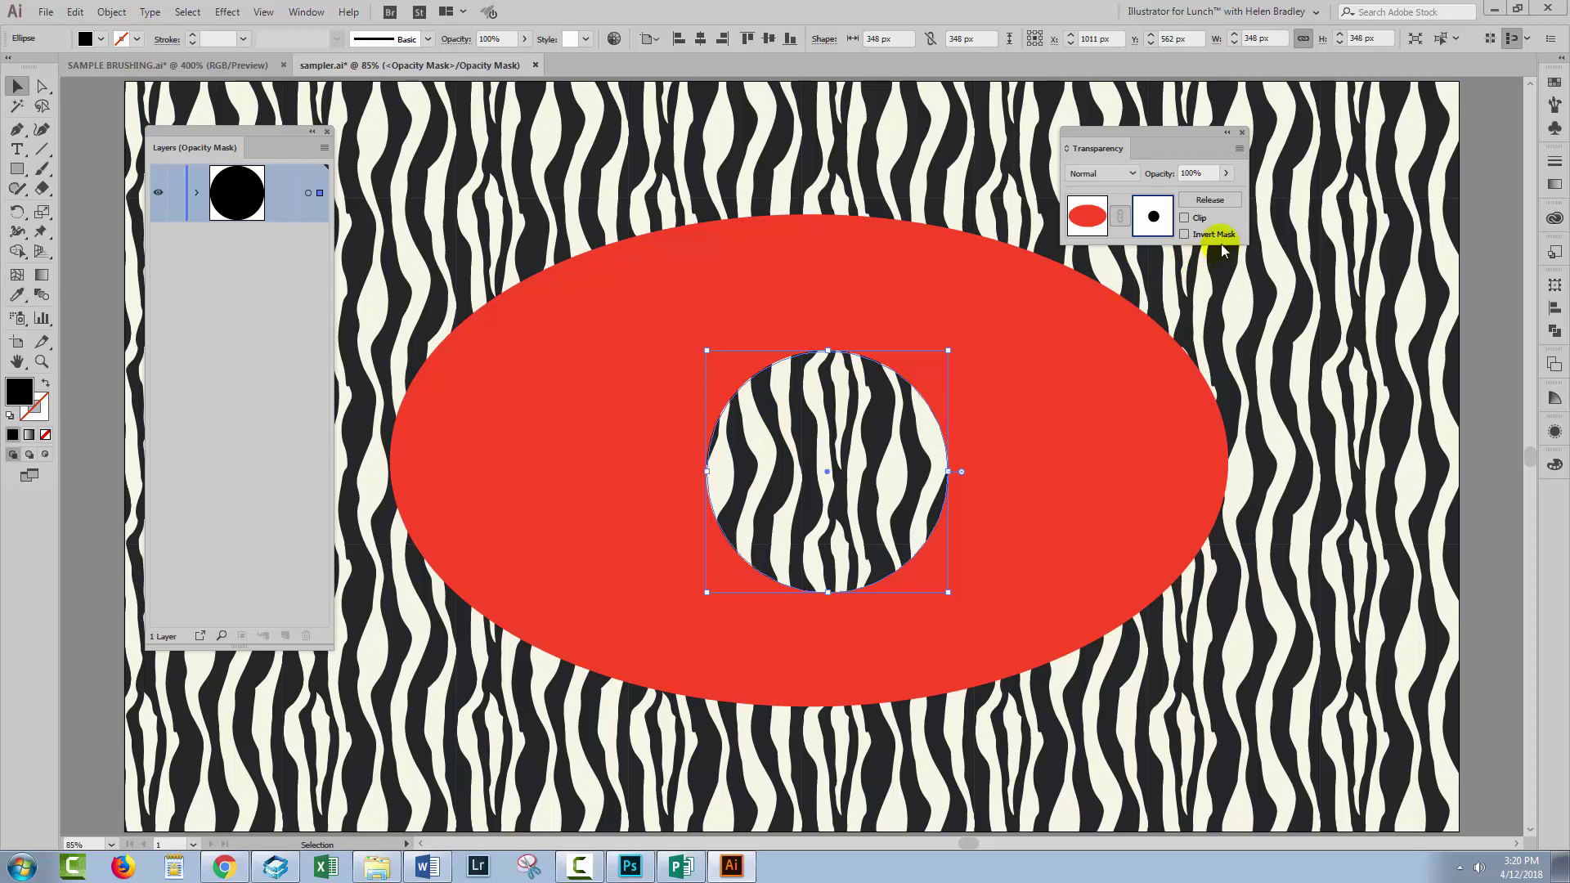
Release the oval's mask, restack the black circle, then show and copy the gradient circle
click(1211, 202)
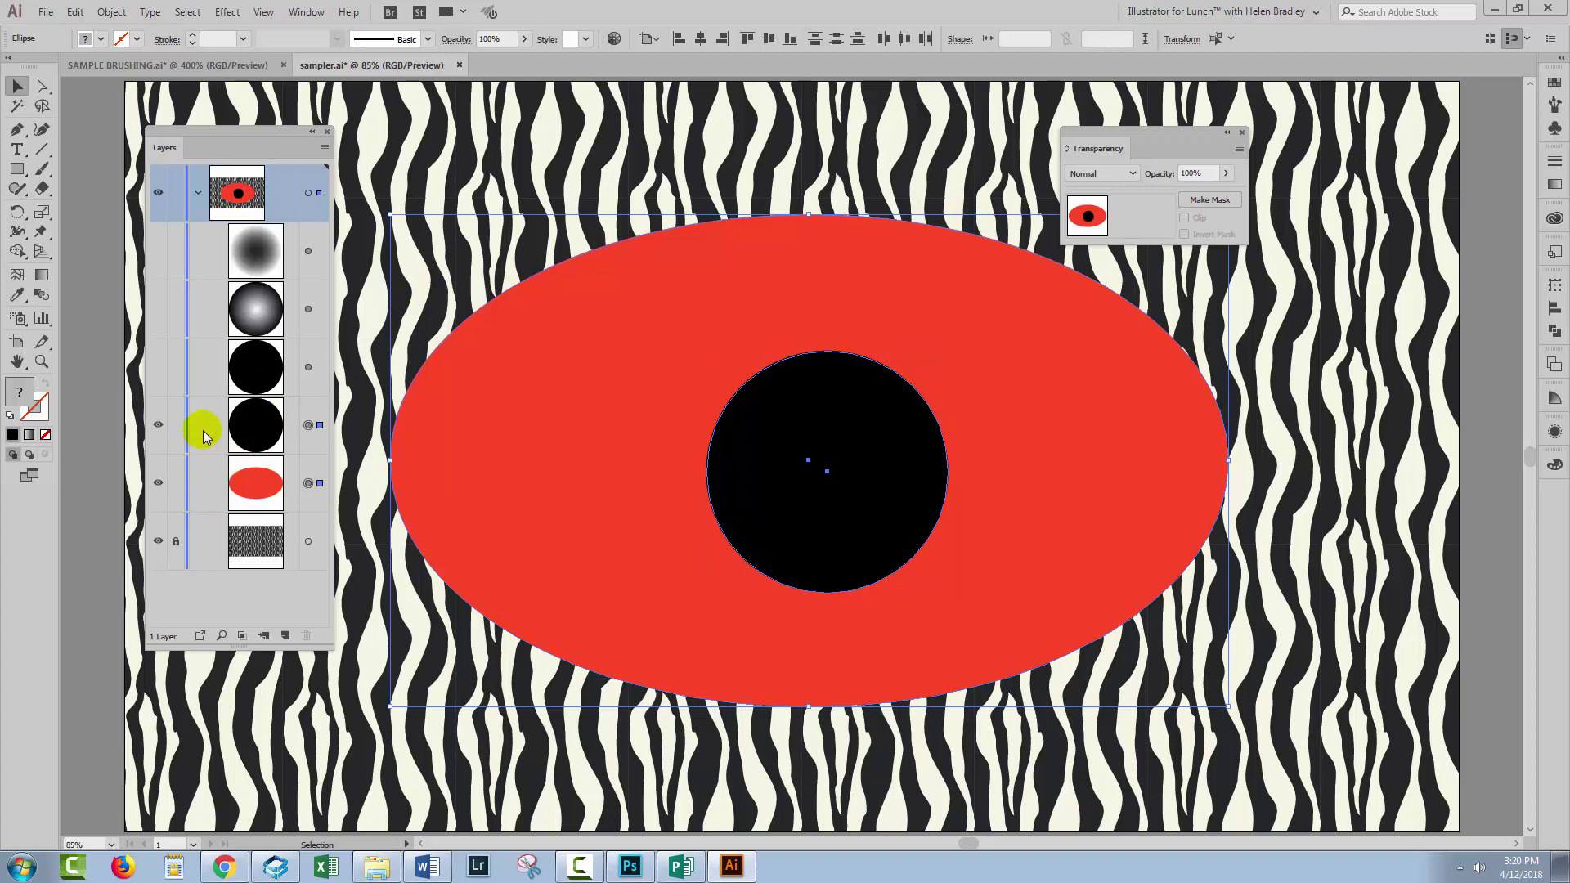
drag(208, 426, 307, 635)
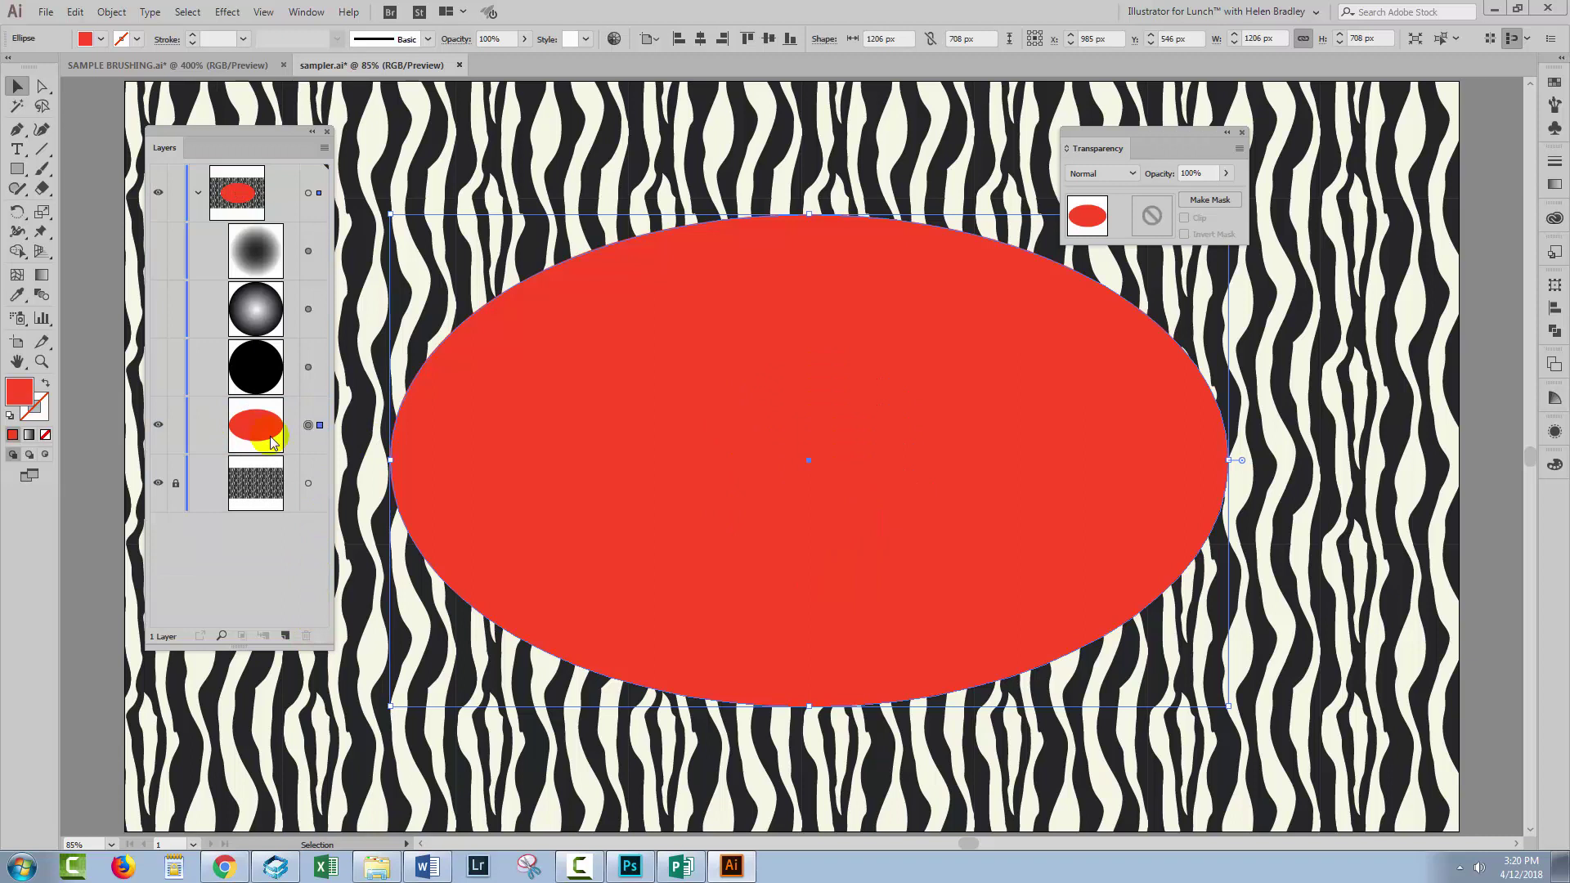
click(158, 308)
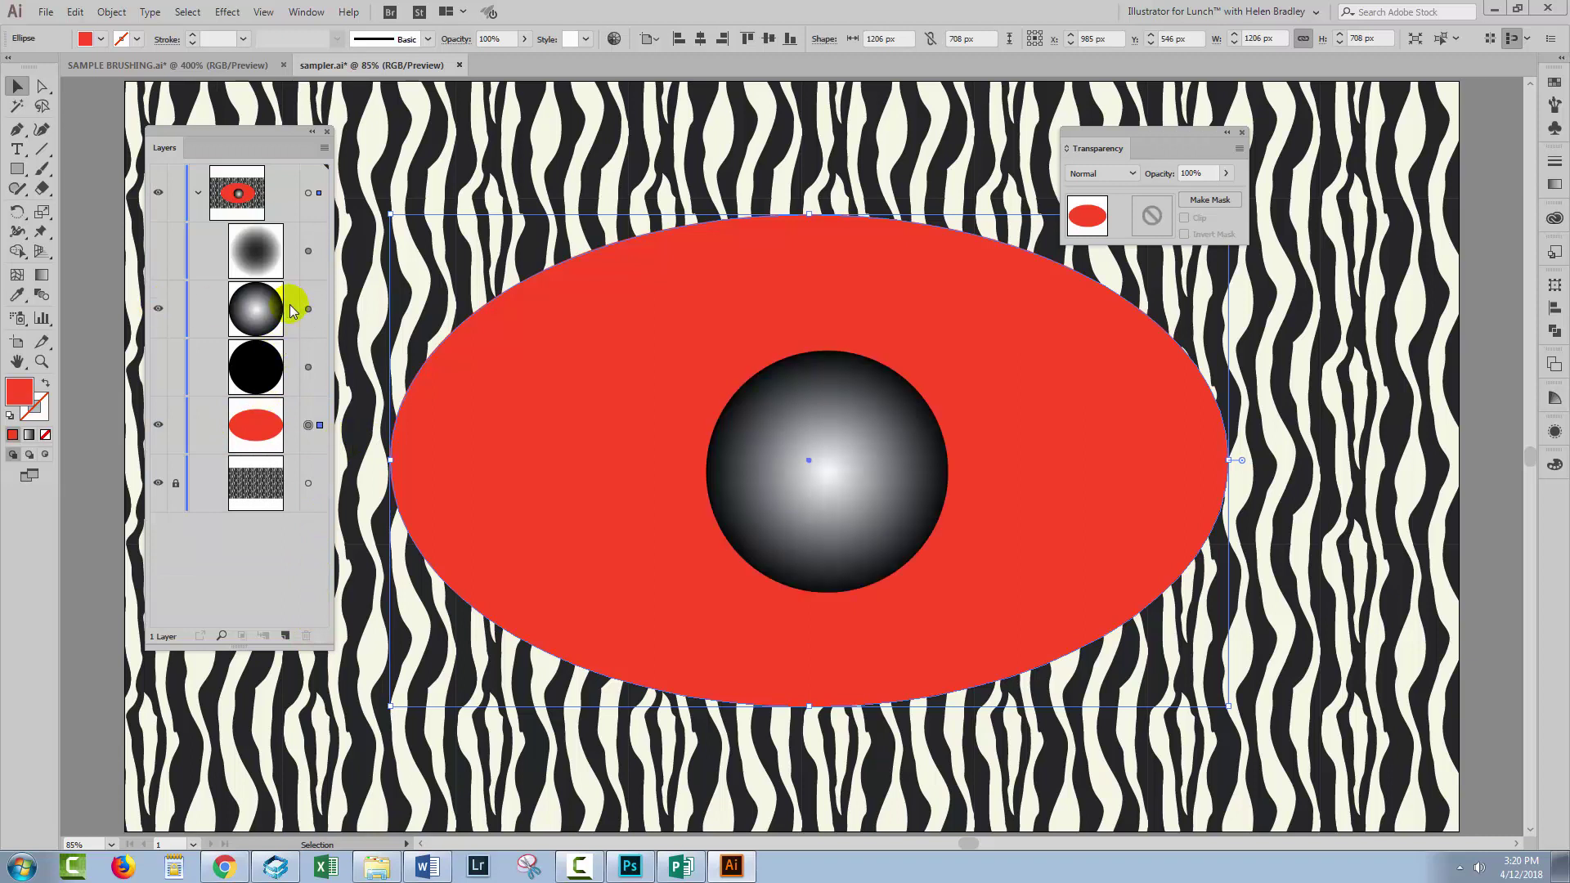
click(308, 310)
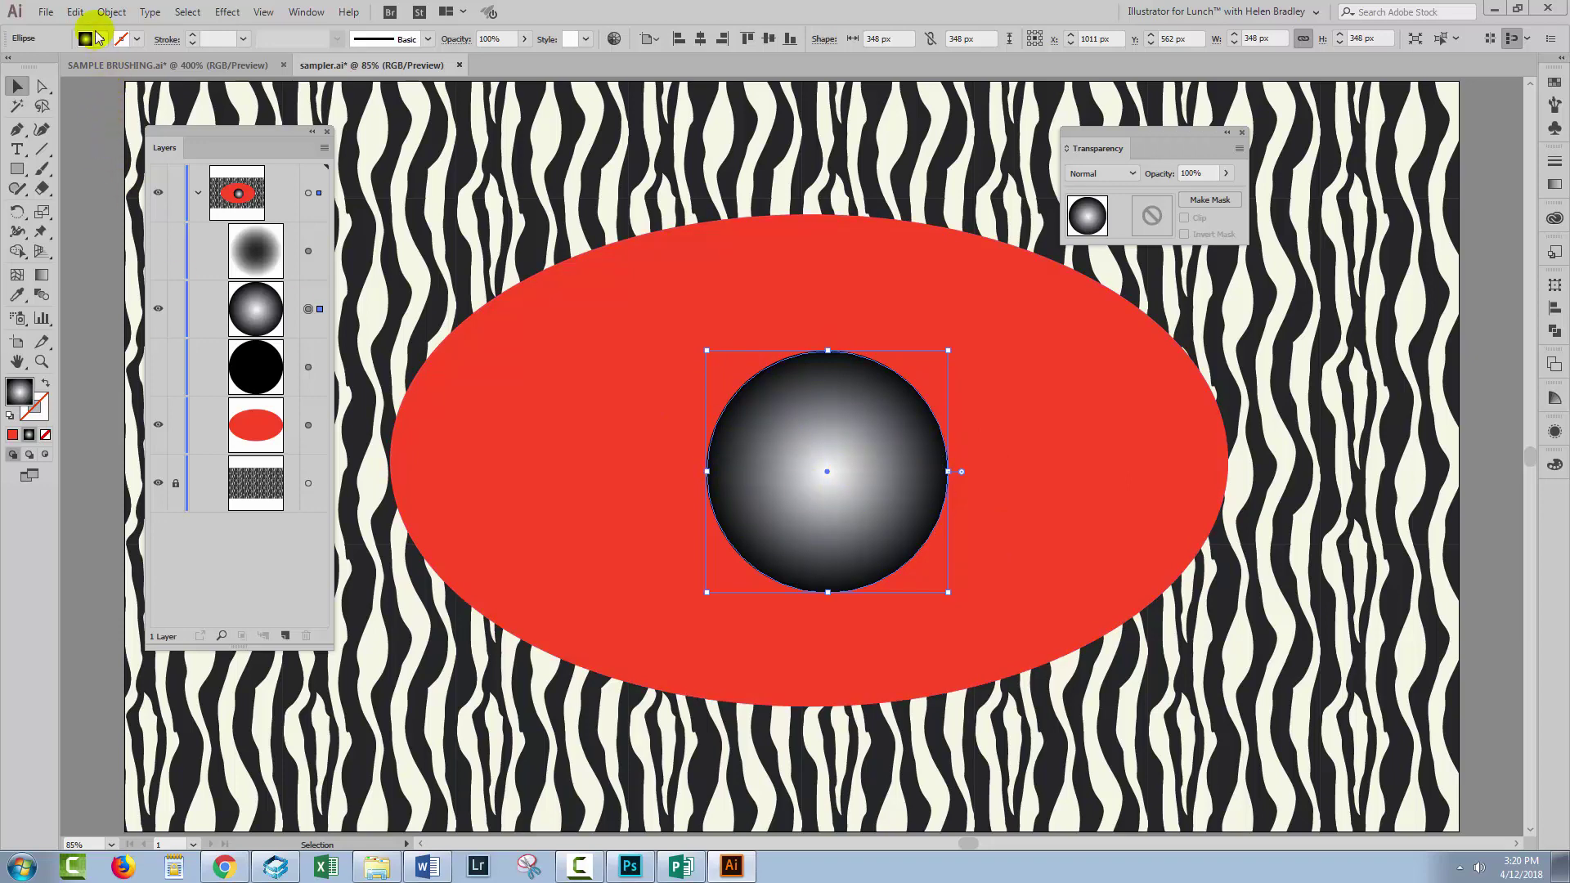
click(75, 11)
click(81, 92)
Hide the gradient circle and paste it into a new unclipped opacity mask on the oval
click(157, 308)
click(308, 426)
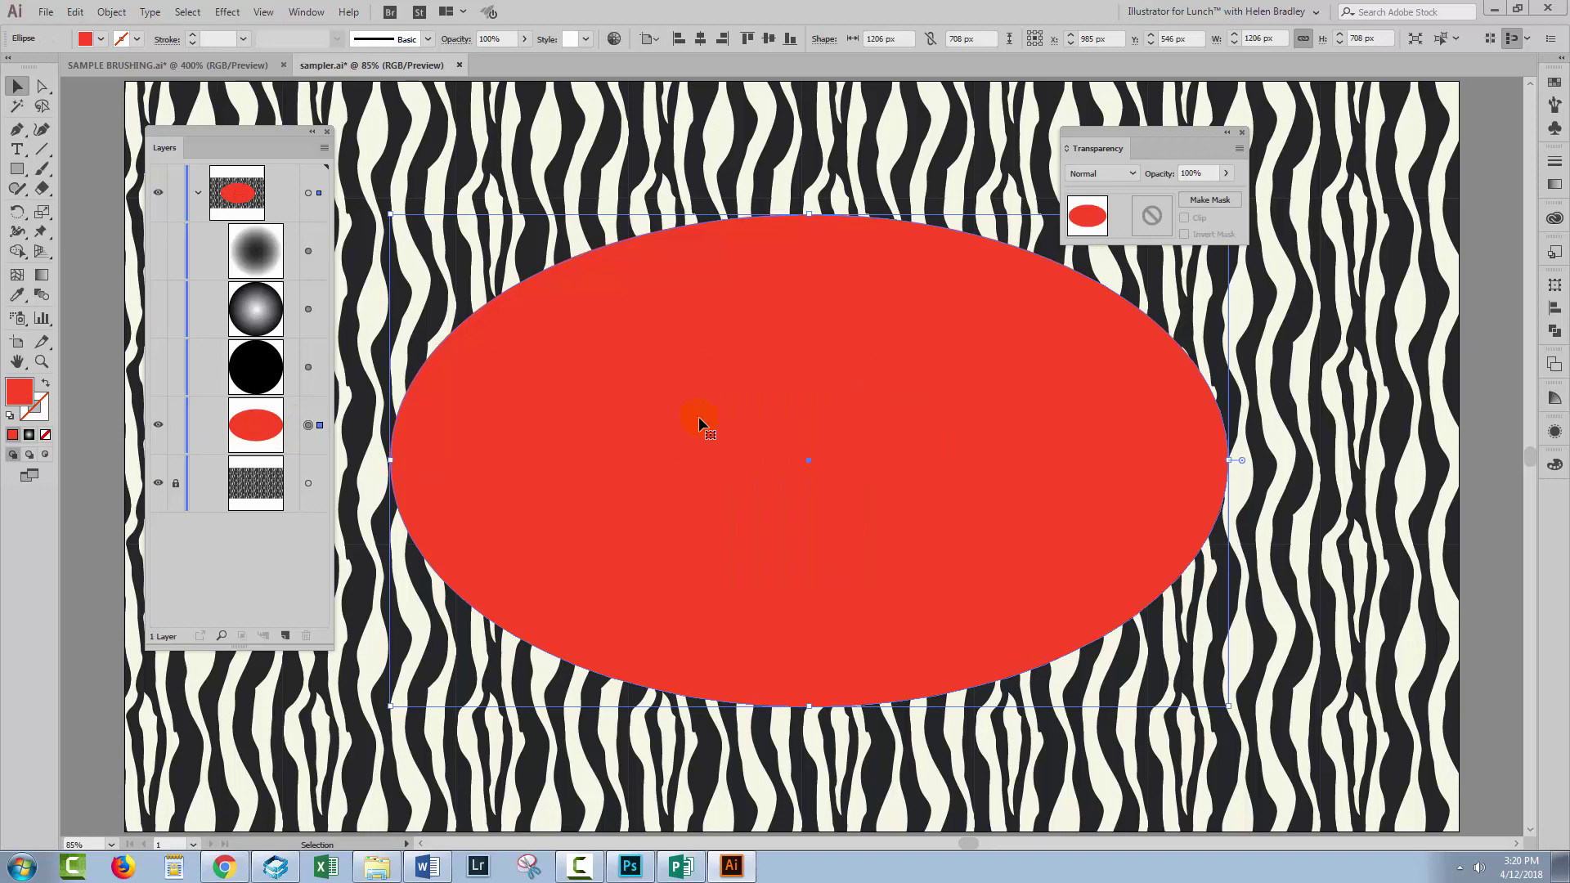
click(1208, 199)
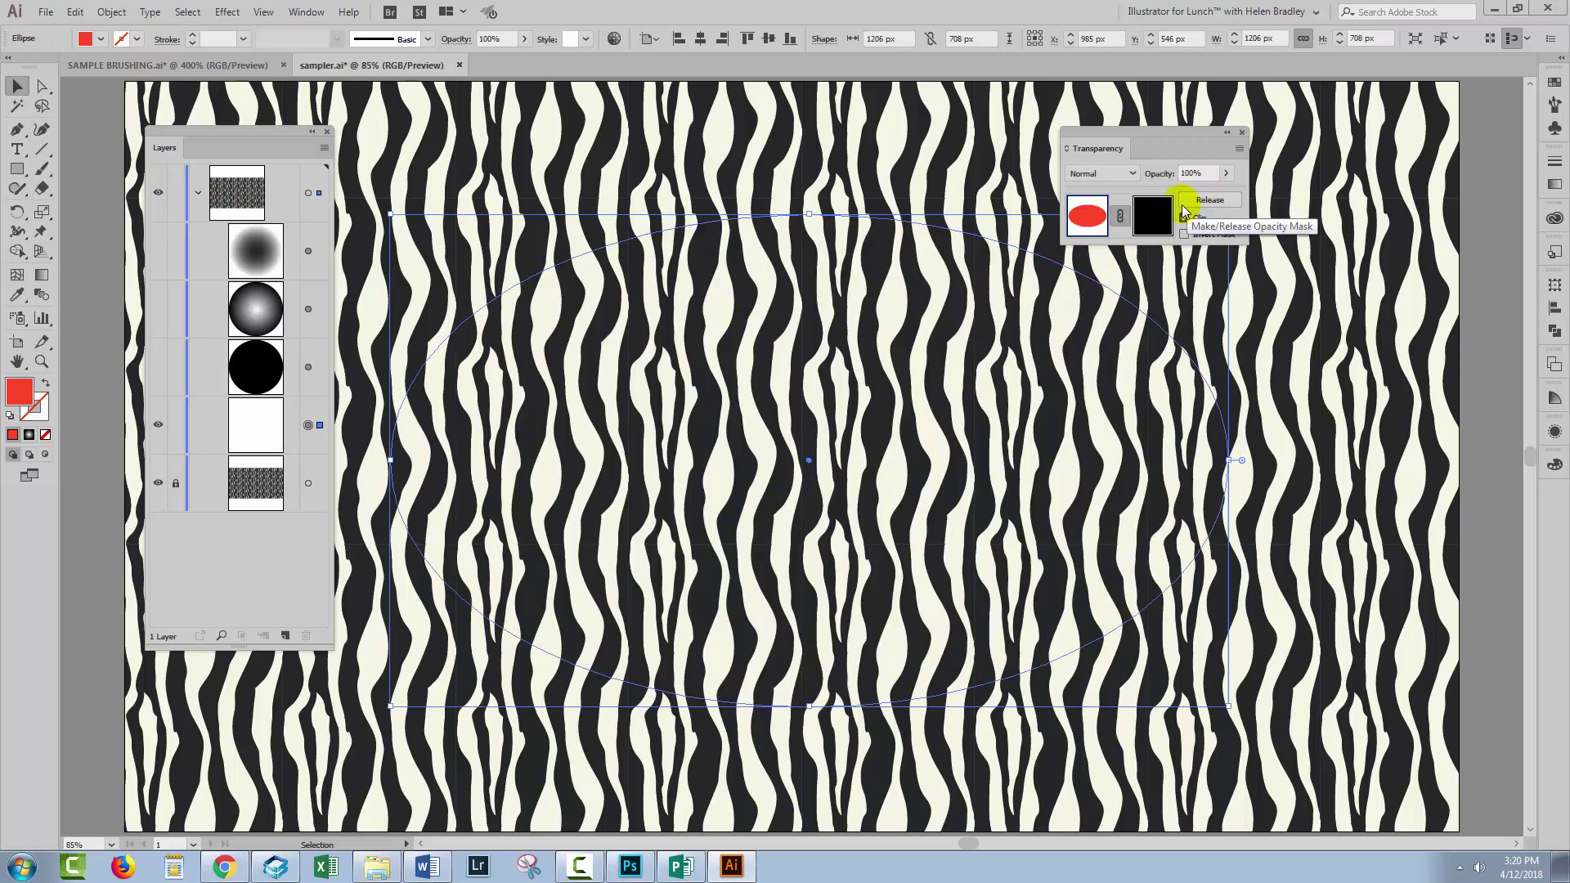
click(1145, 217)
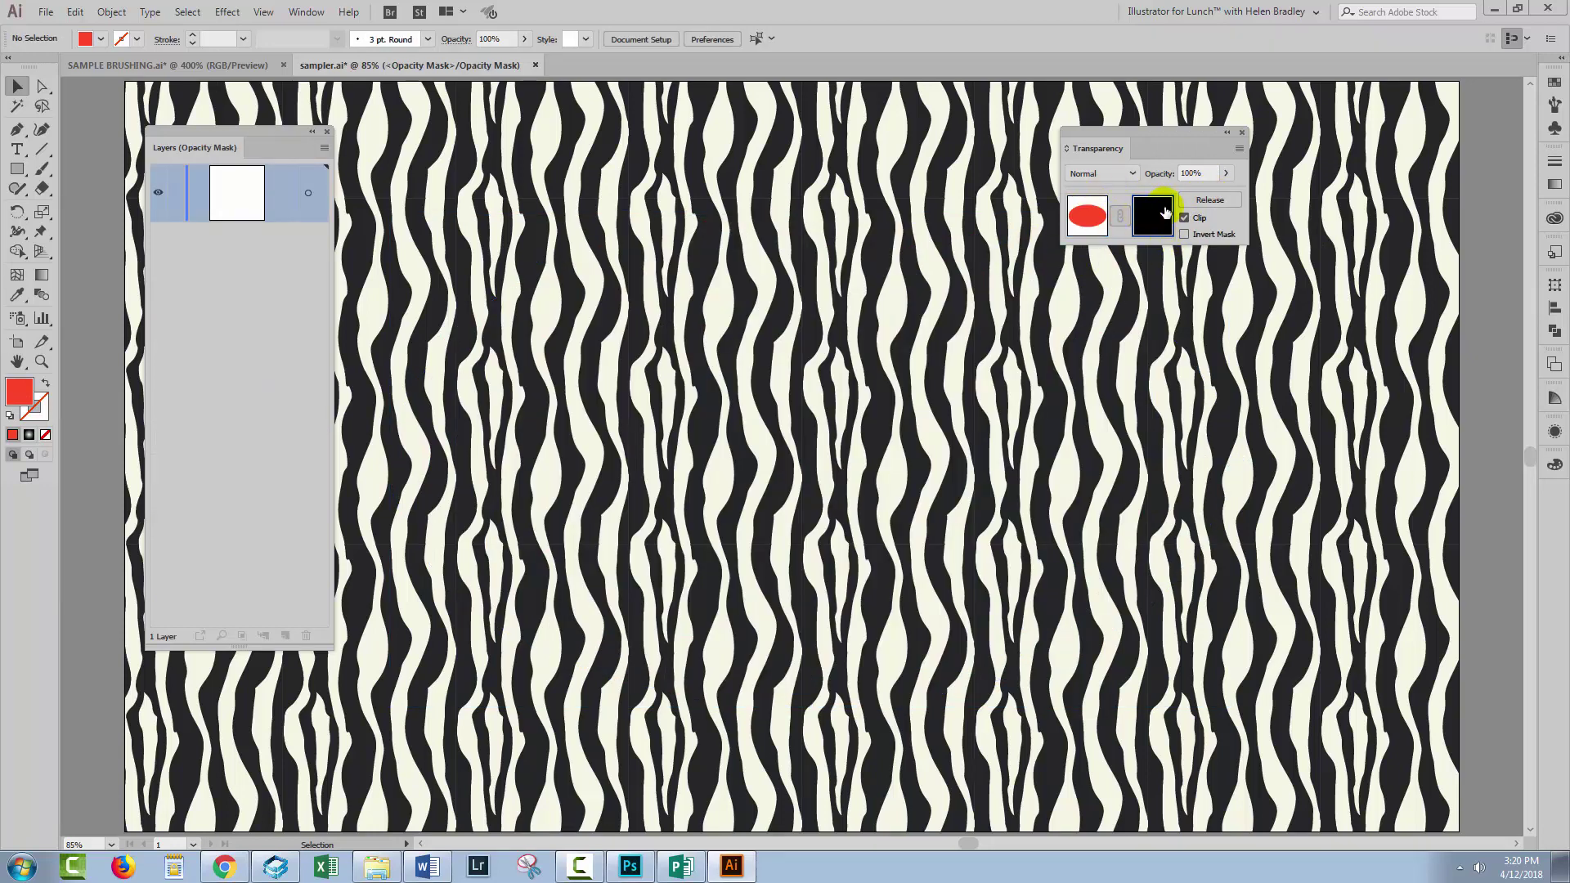
click(1184, 217)
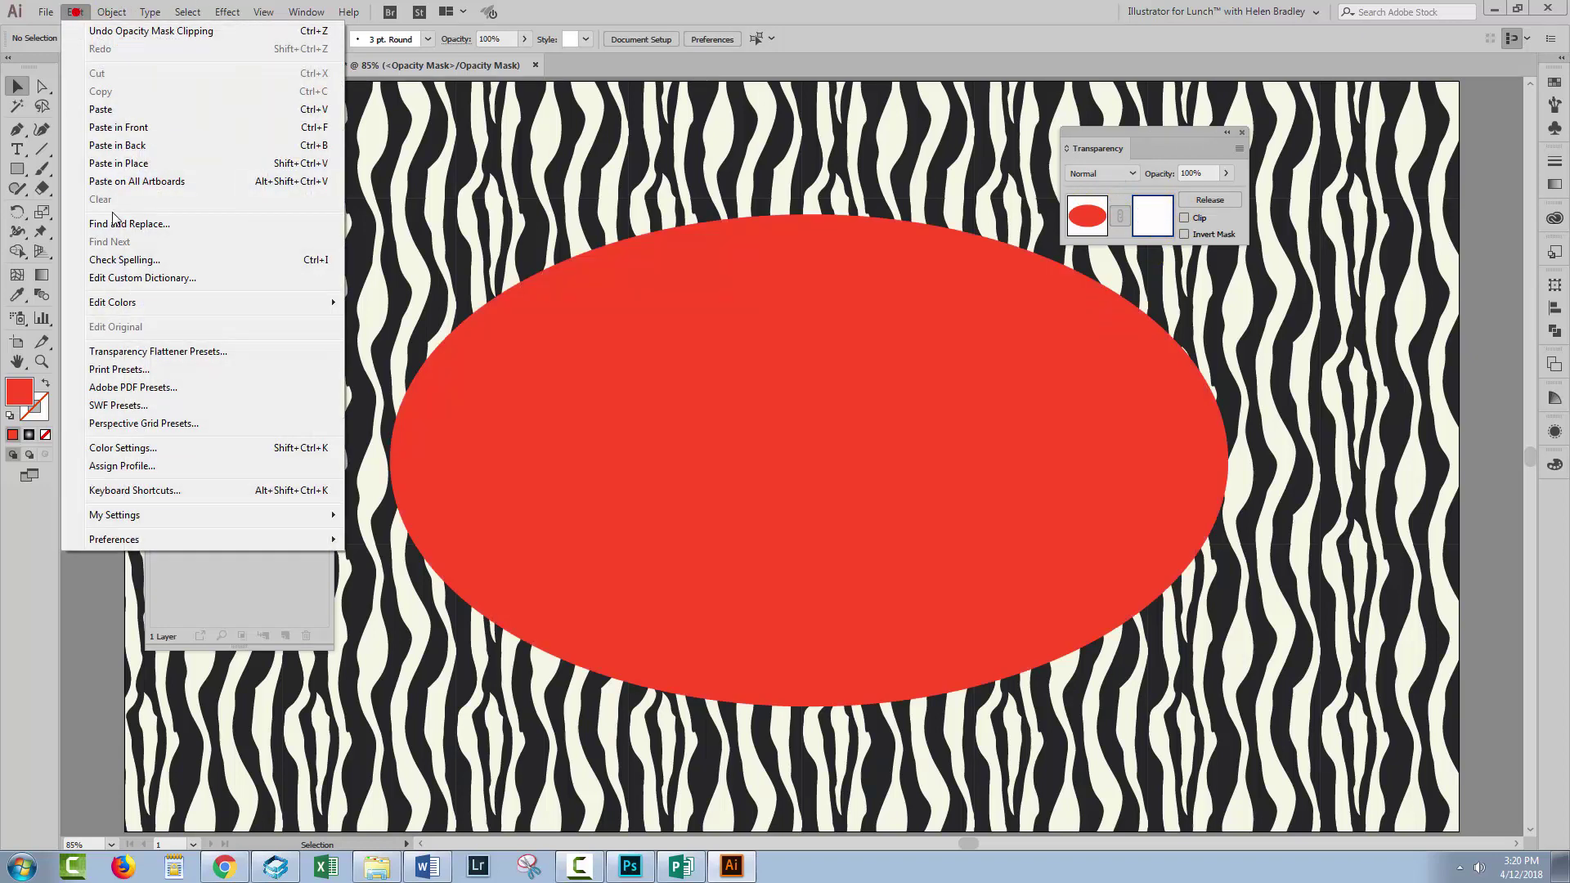
click(118, 163)
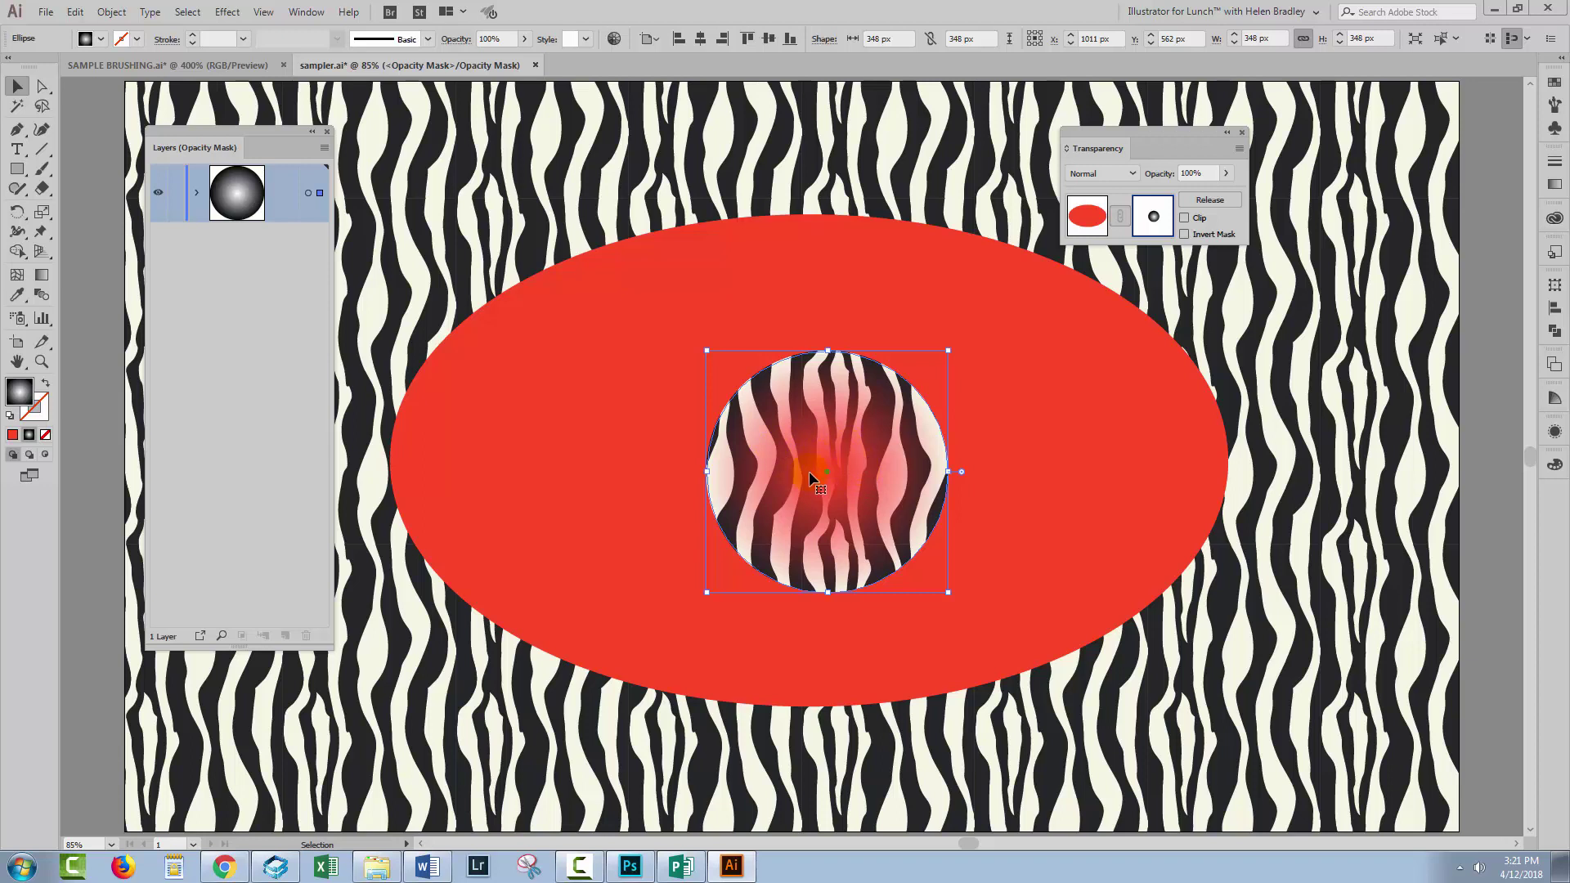
Invert the mask, turn on Clip, then switch Invert Mask back off
click(1183, 235)
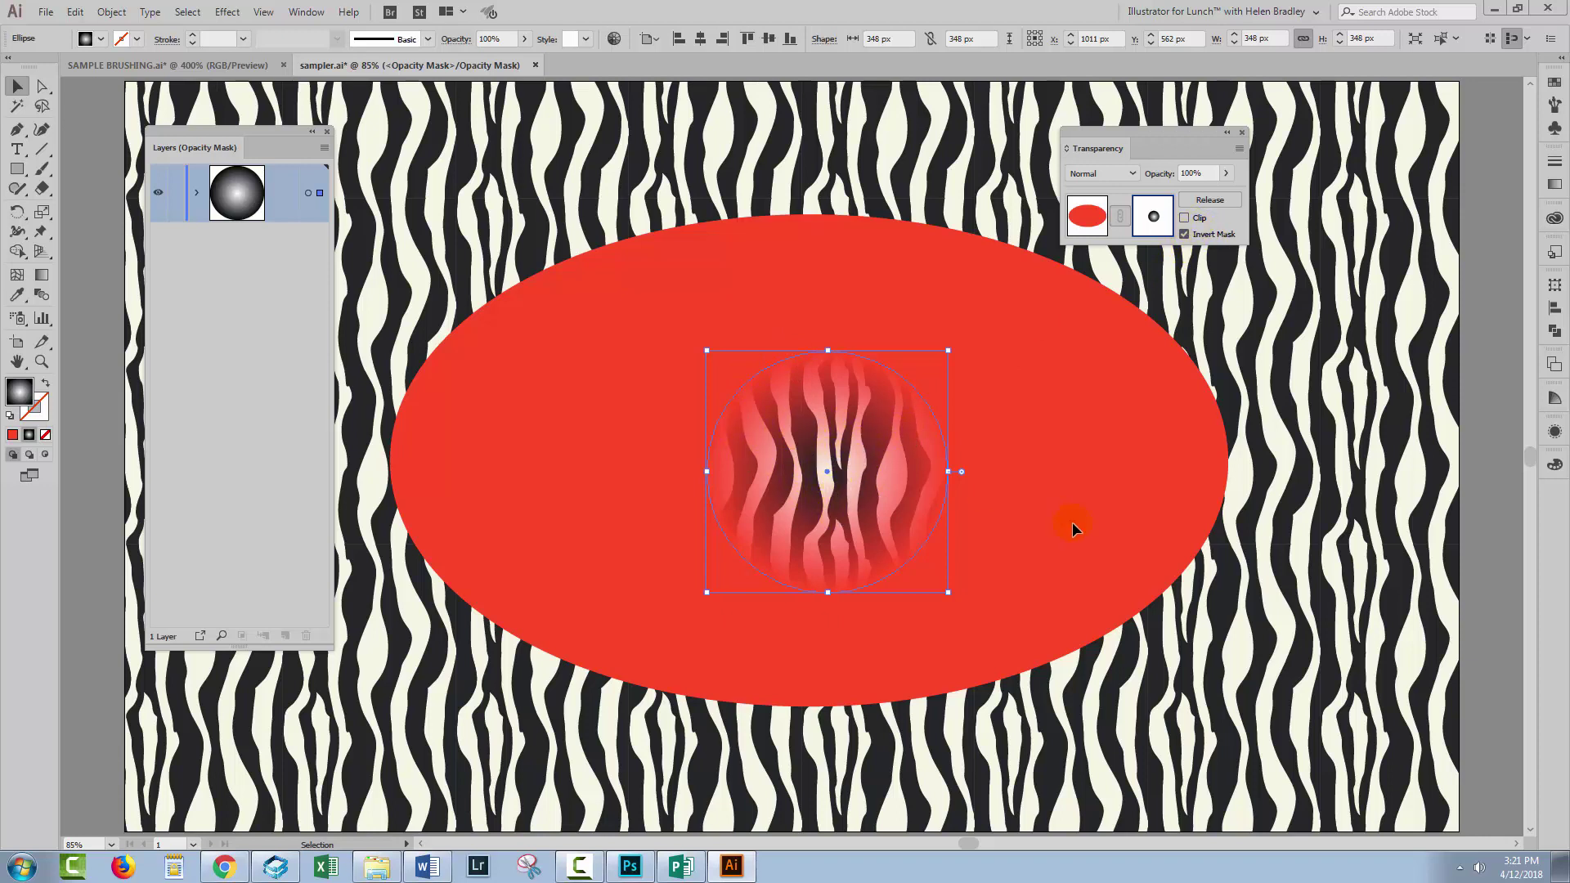
click(1185, 217)
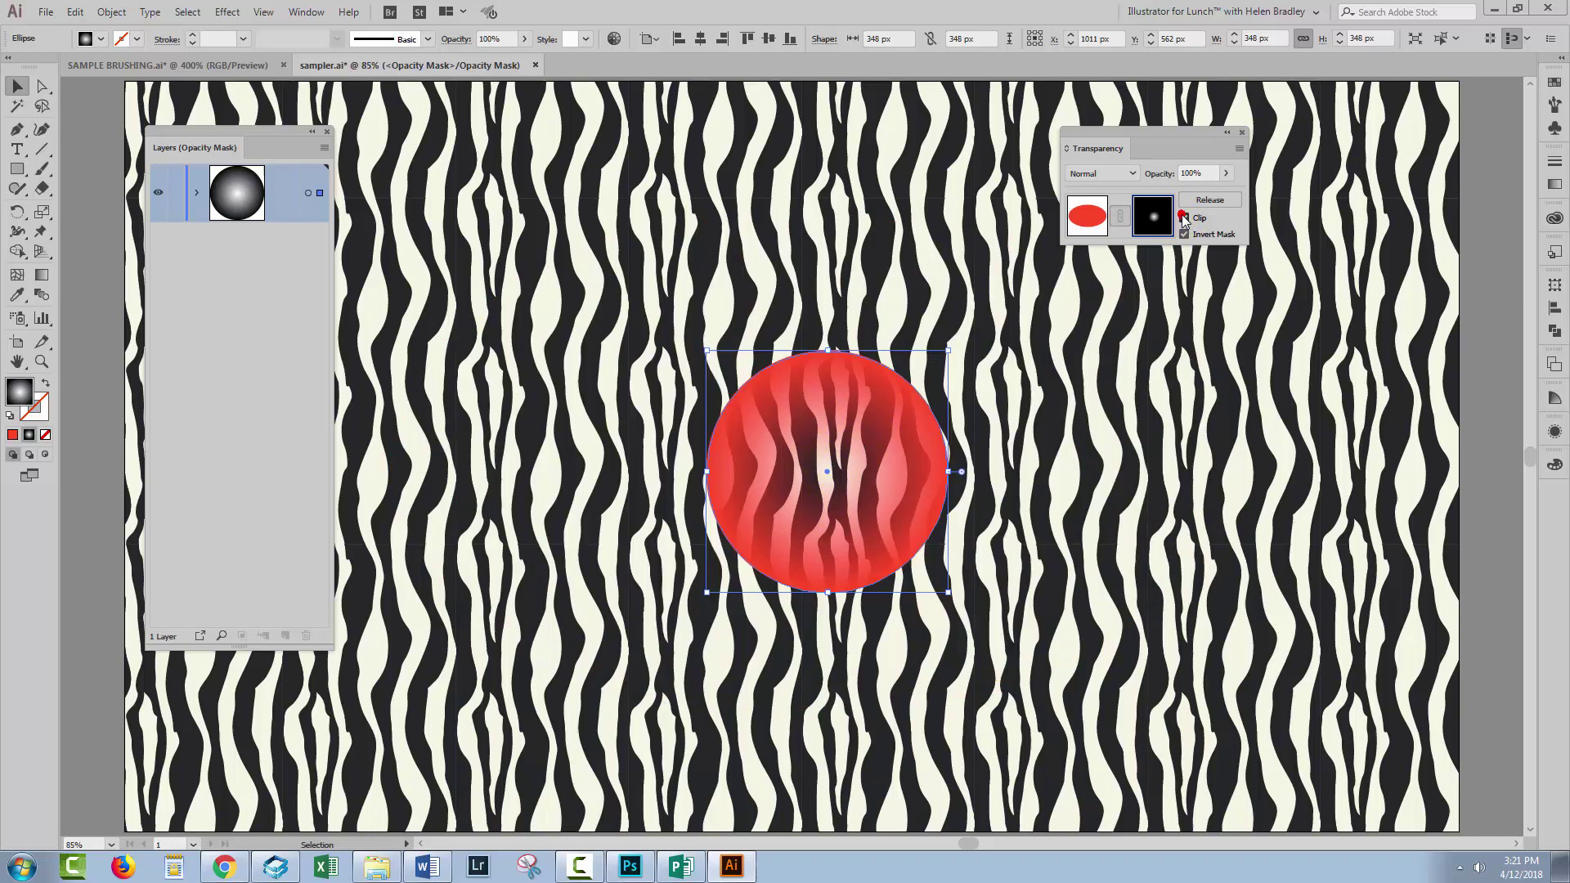
click(1184, 234)
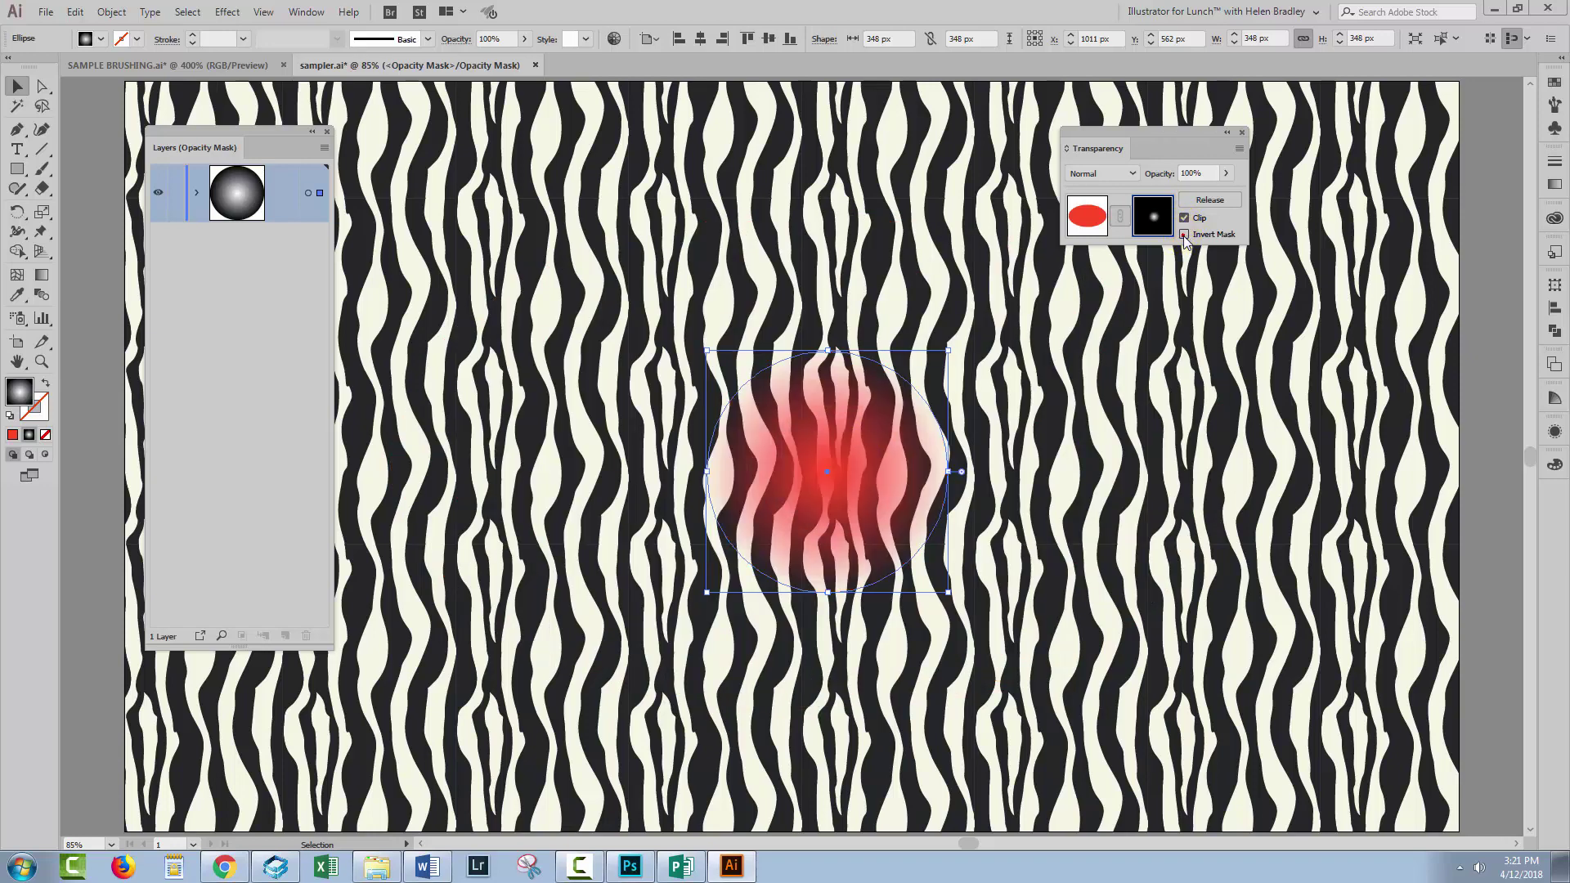
Release the oval's opacity mask and delete the released gradient circle
click(1184, 235)
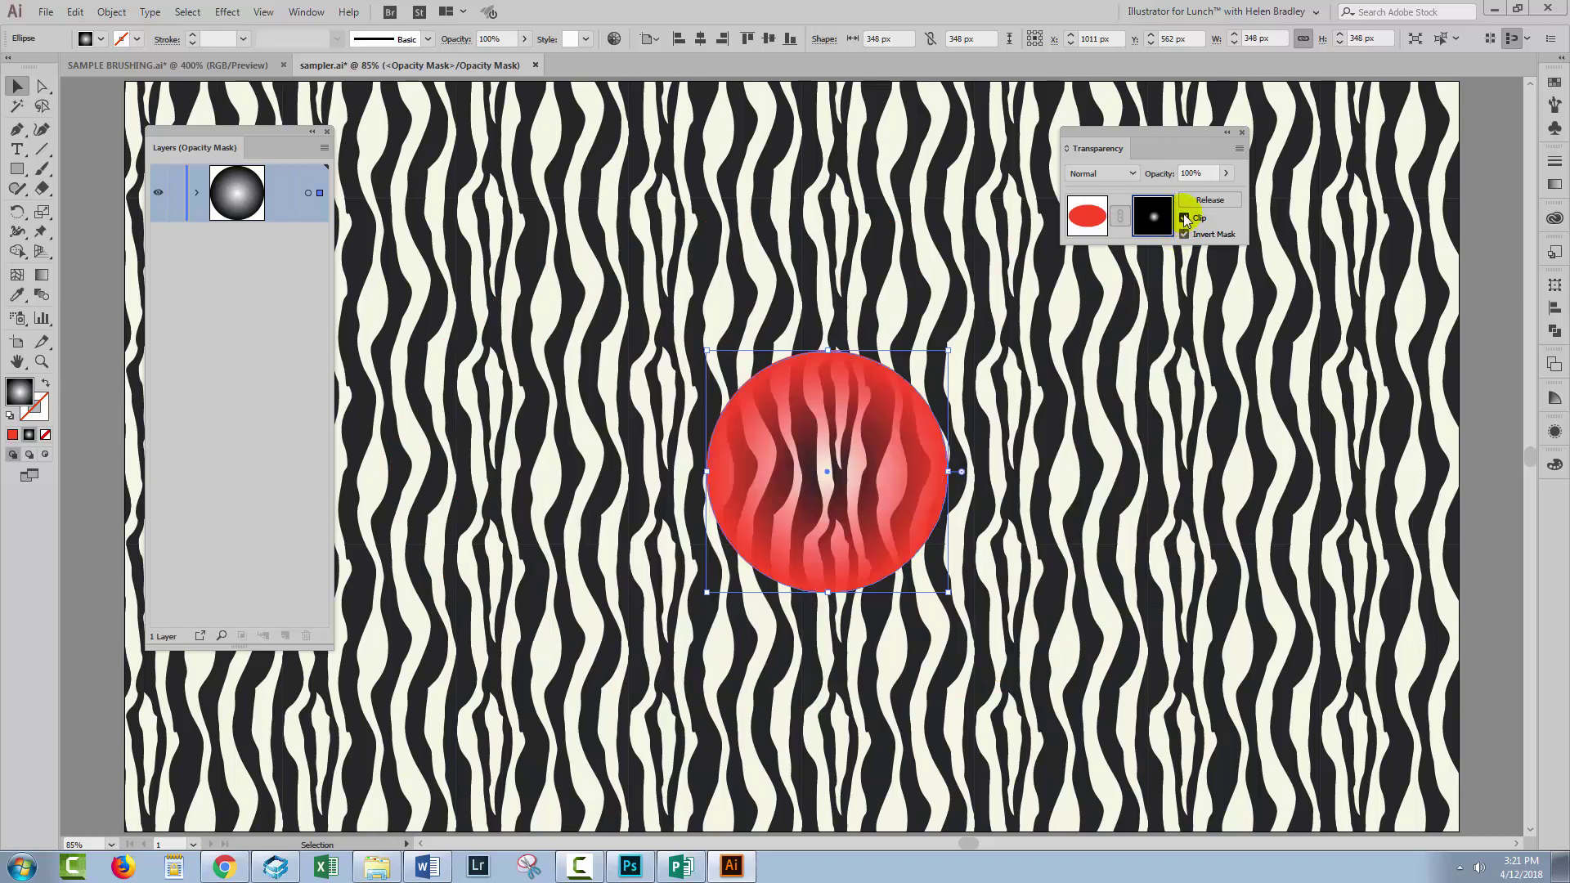
click(1209, 200)
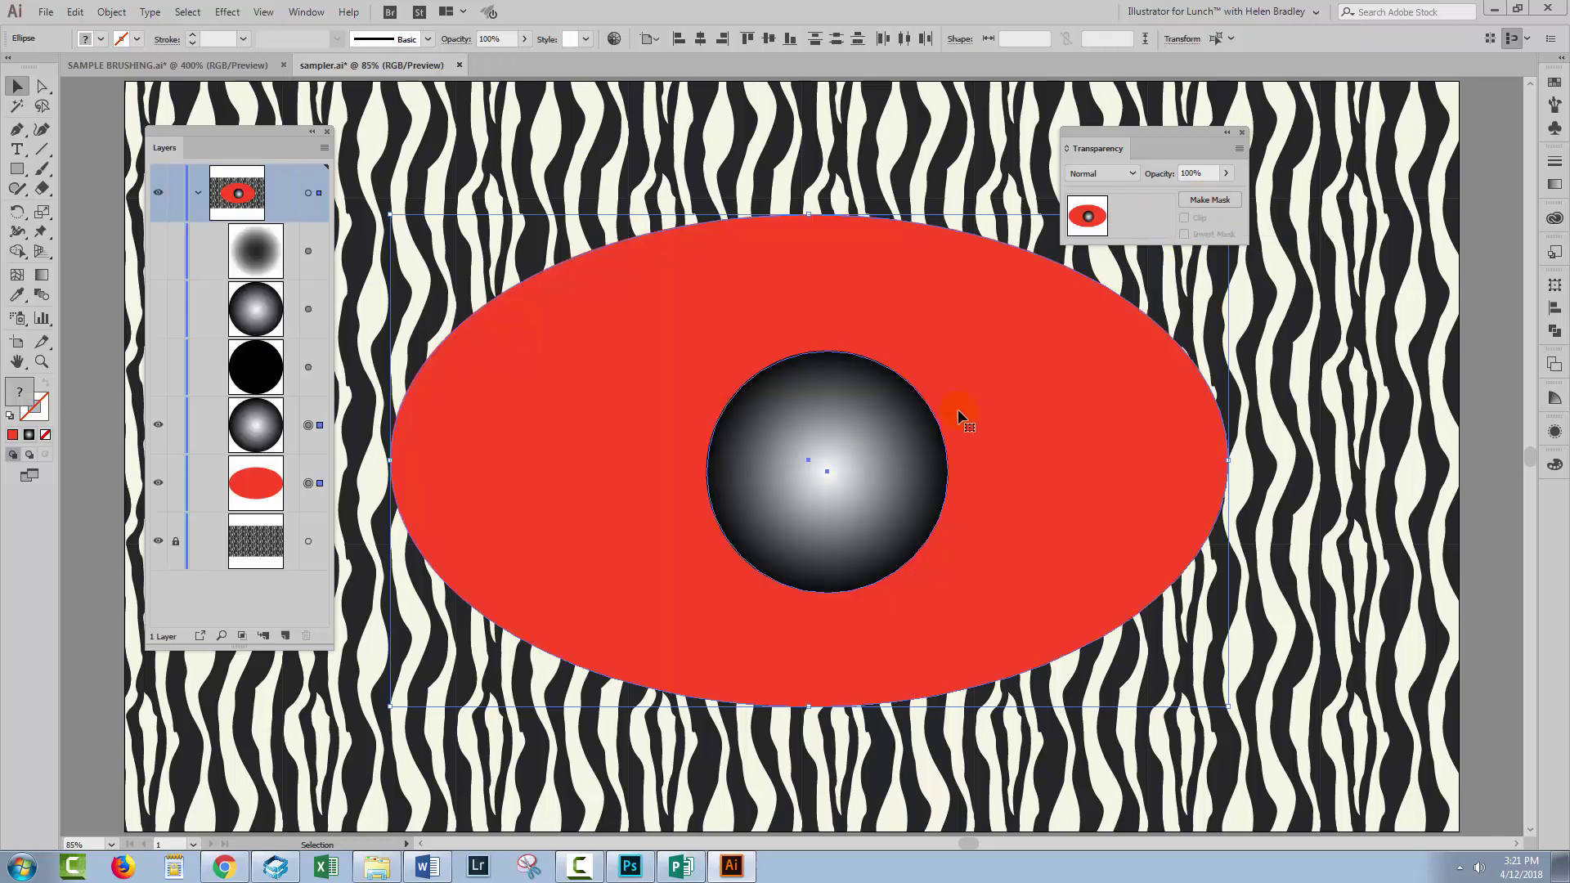
click(298, 429)
click(306, 635)
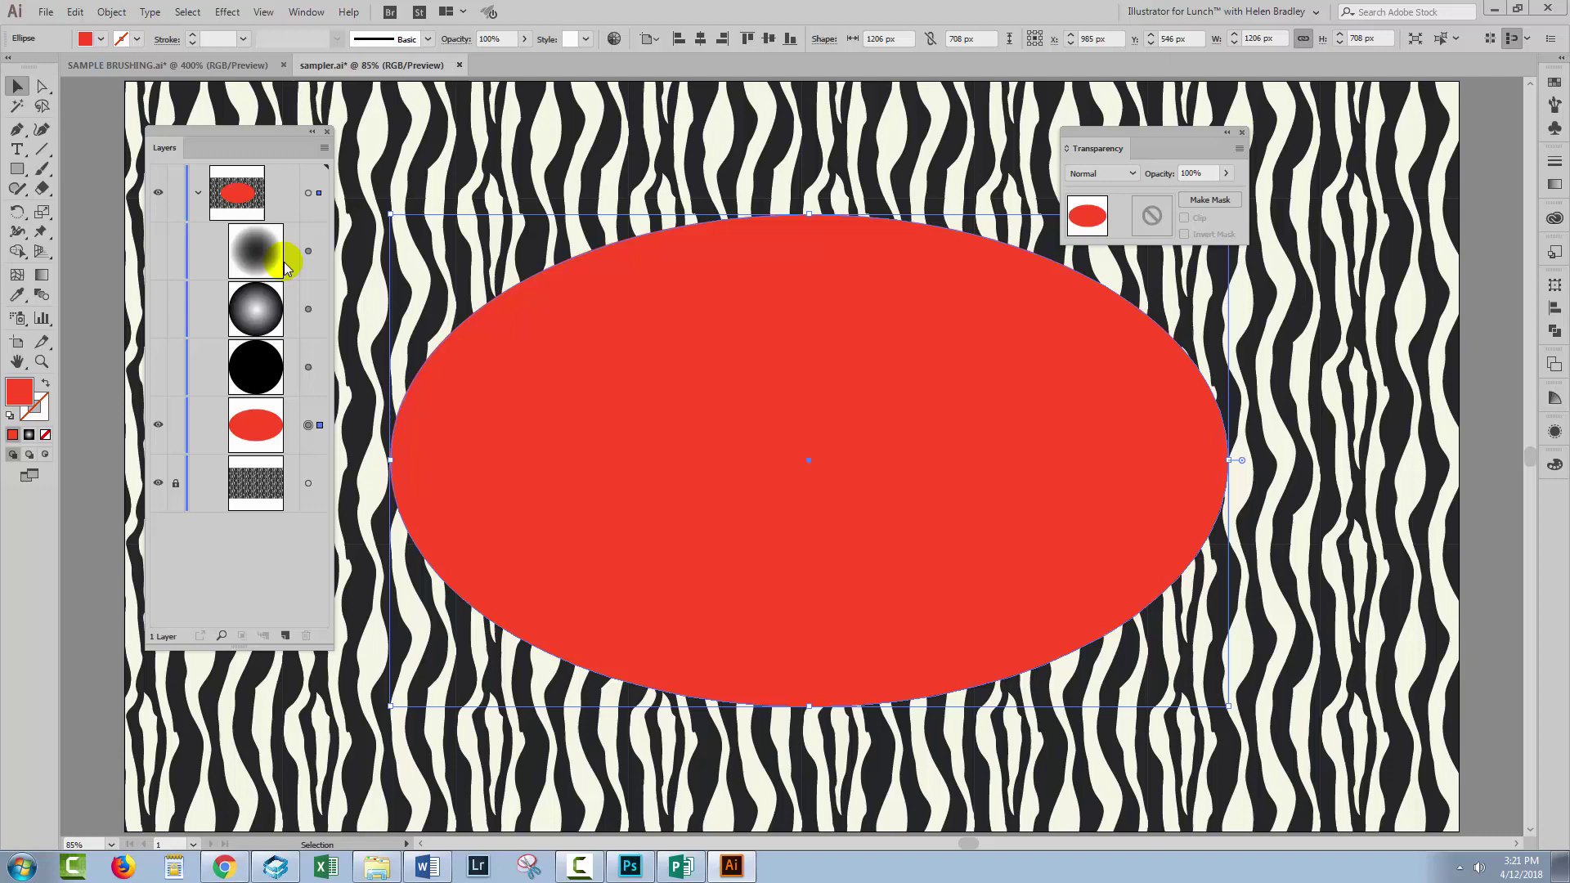
Show and copy the blurred dark circle, hide it again, and select the red oval
click(158, 250)
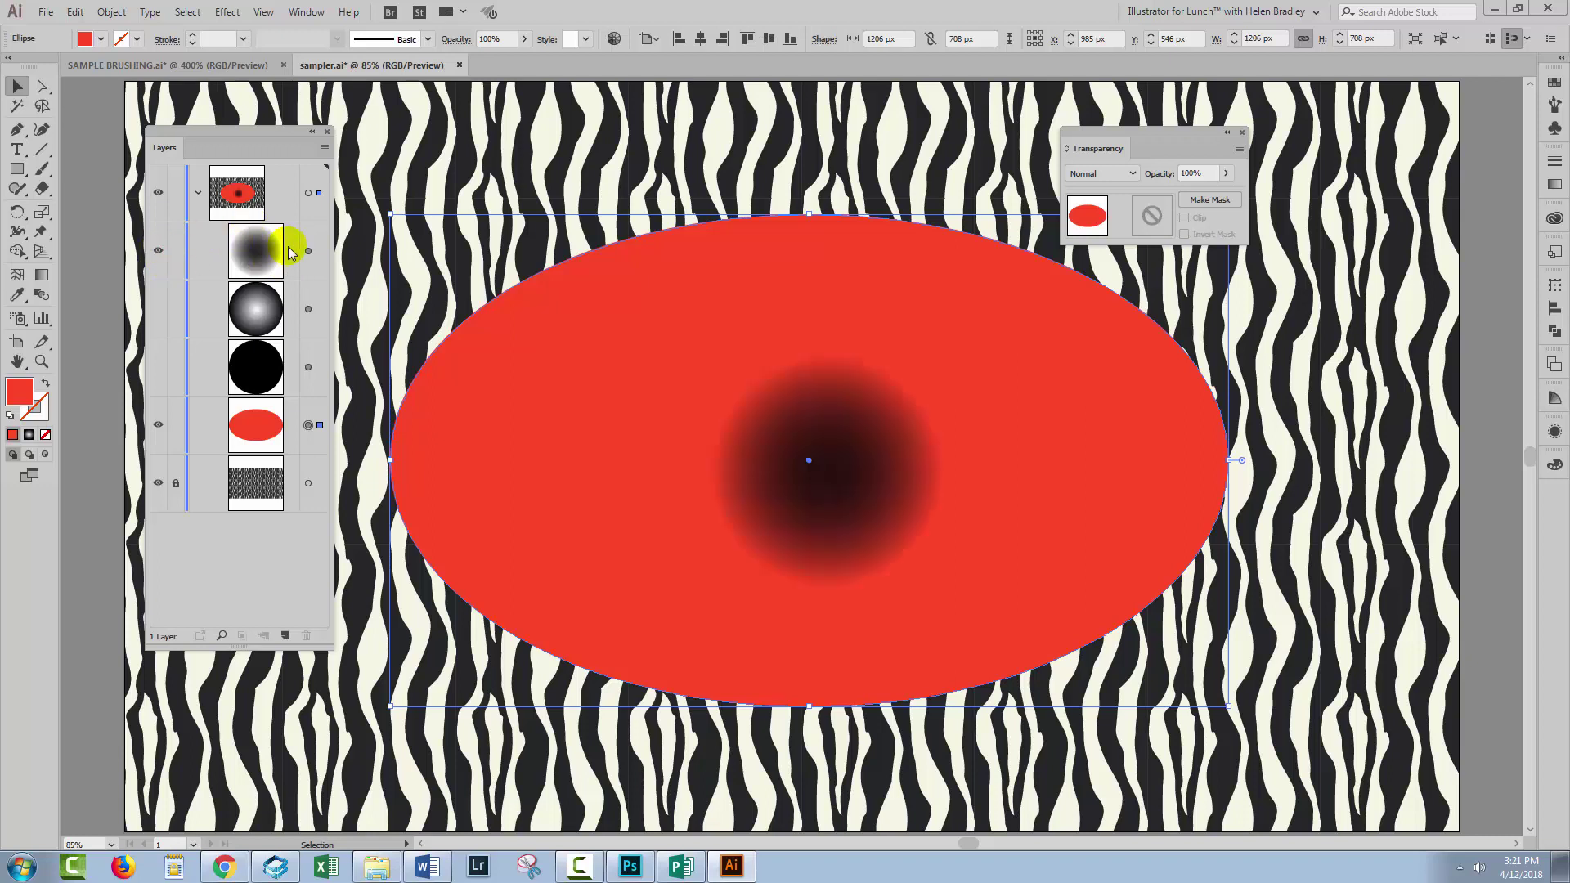
click(308, 250)
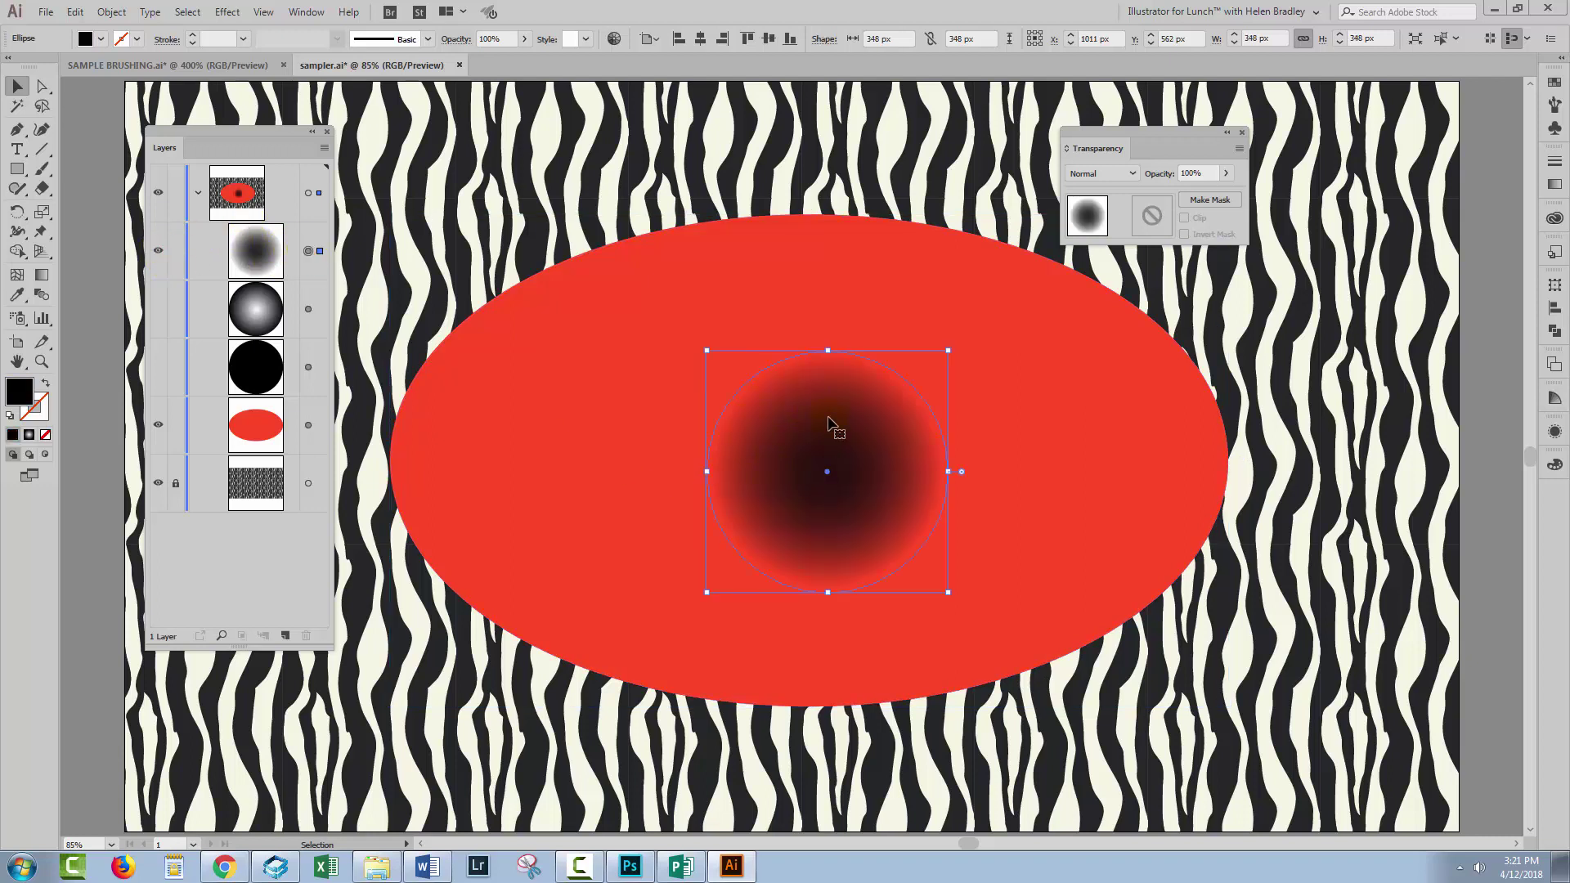
click(761, 337)
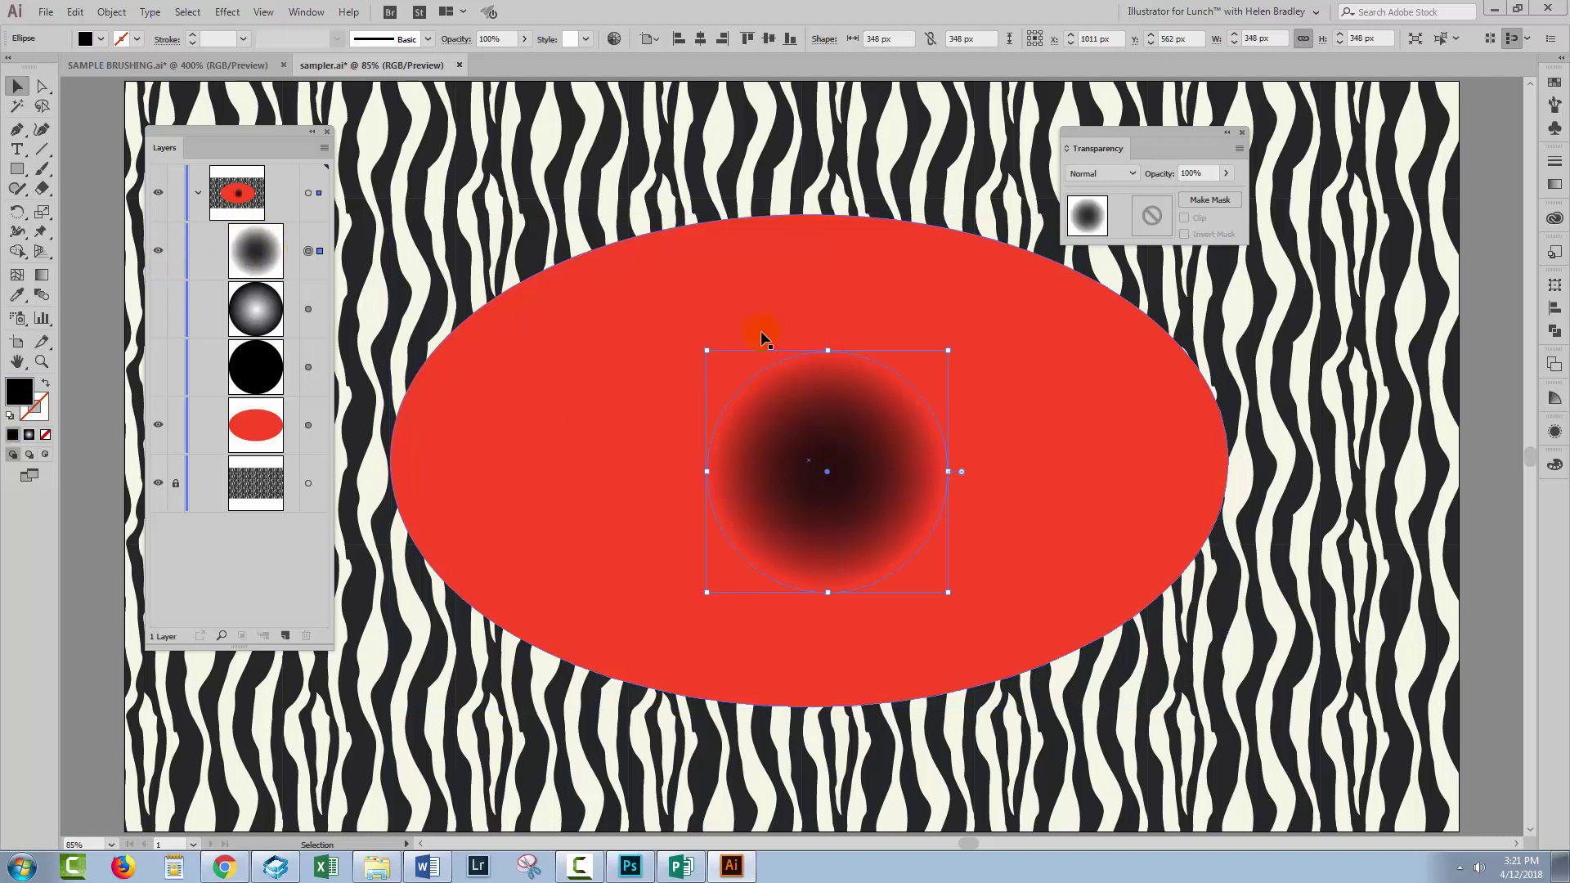
click(73, 11)
click(96, 90)
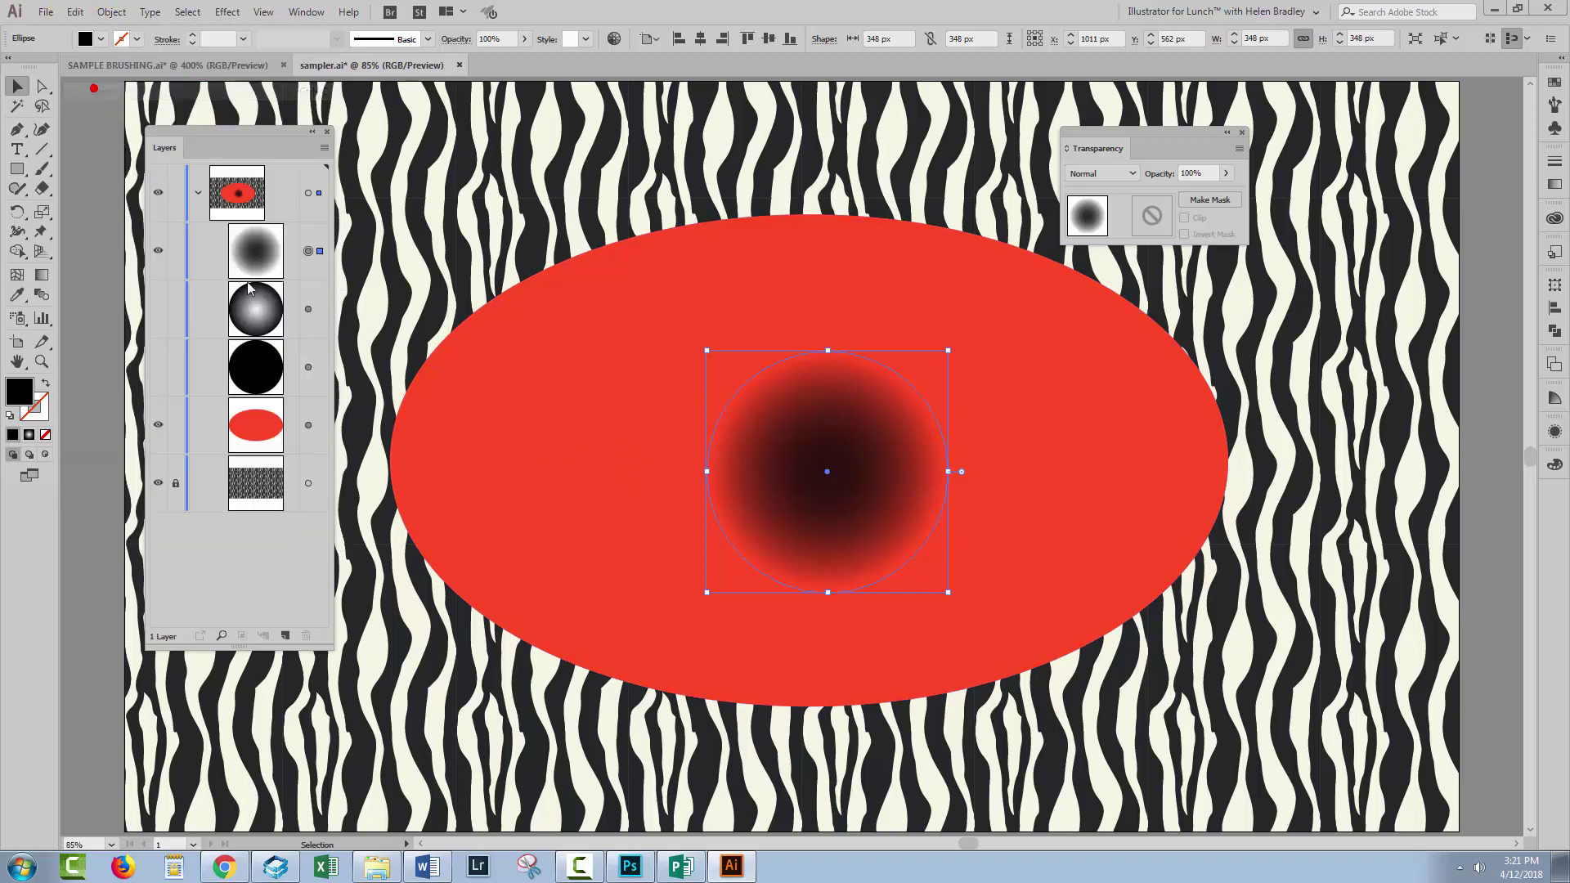
click(156, 250)
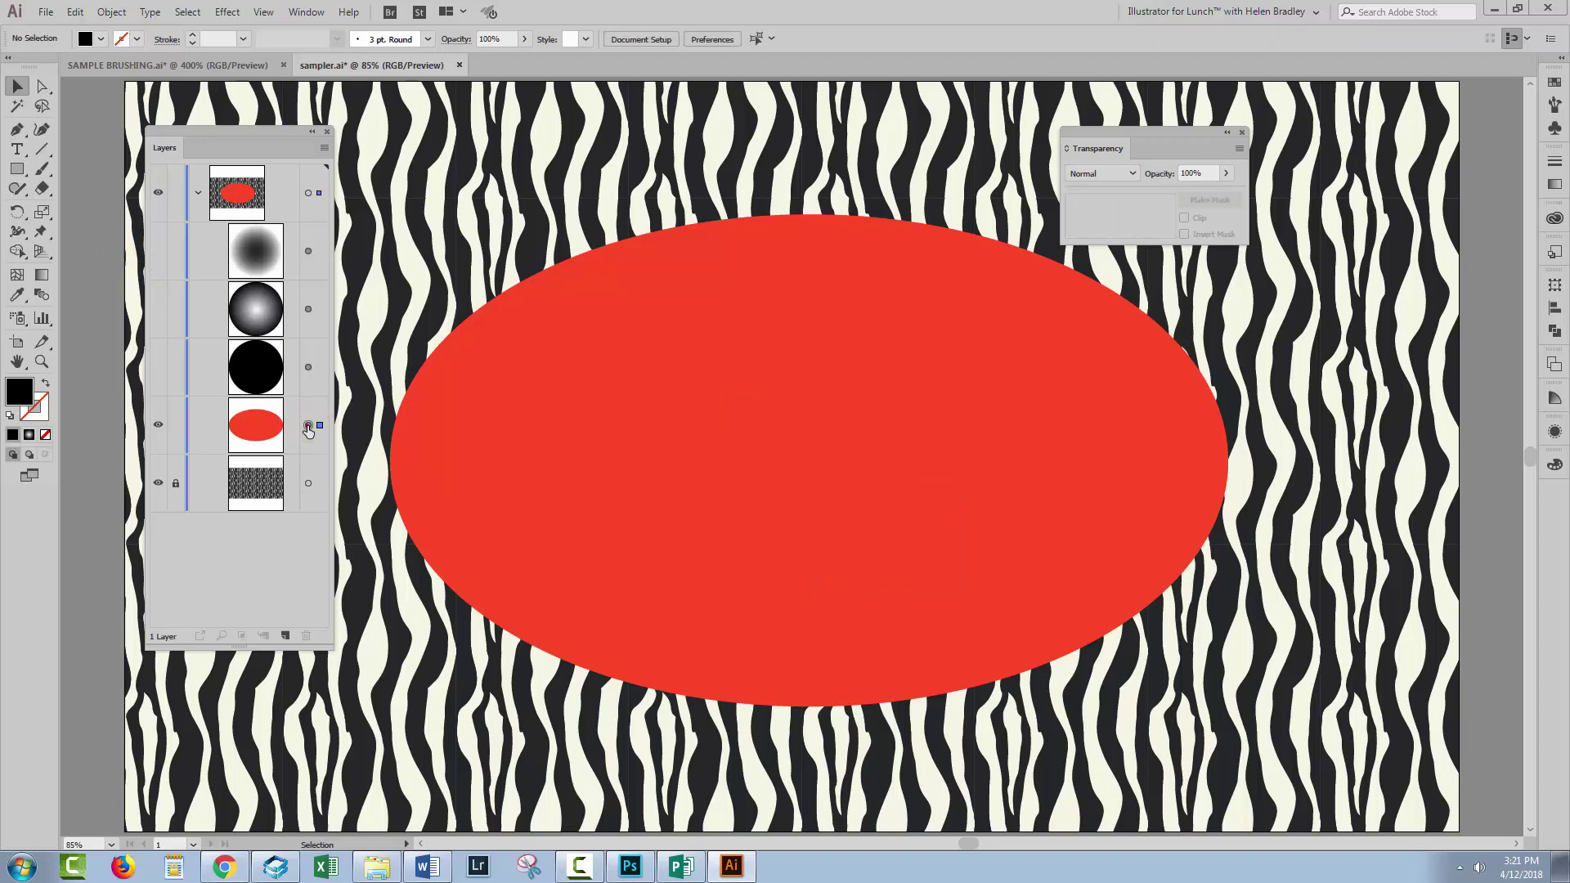
click(308, 425)
Make a new unclipped opacity mask on the oval and paste the blurred circle in place inside it
click(1210, 199)
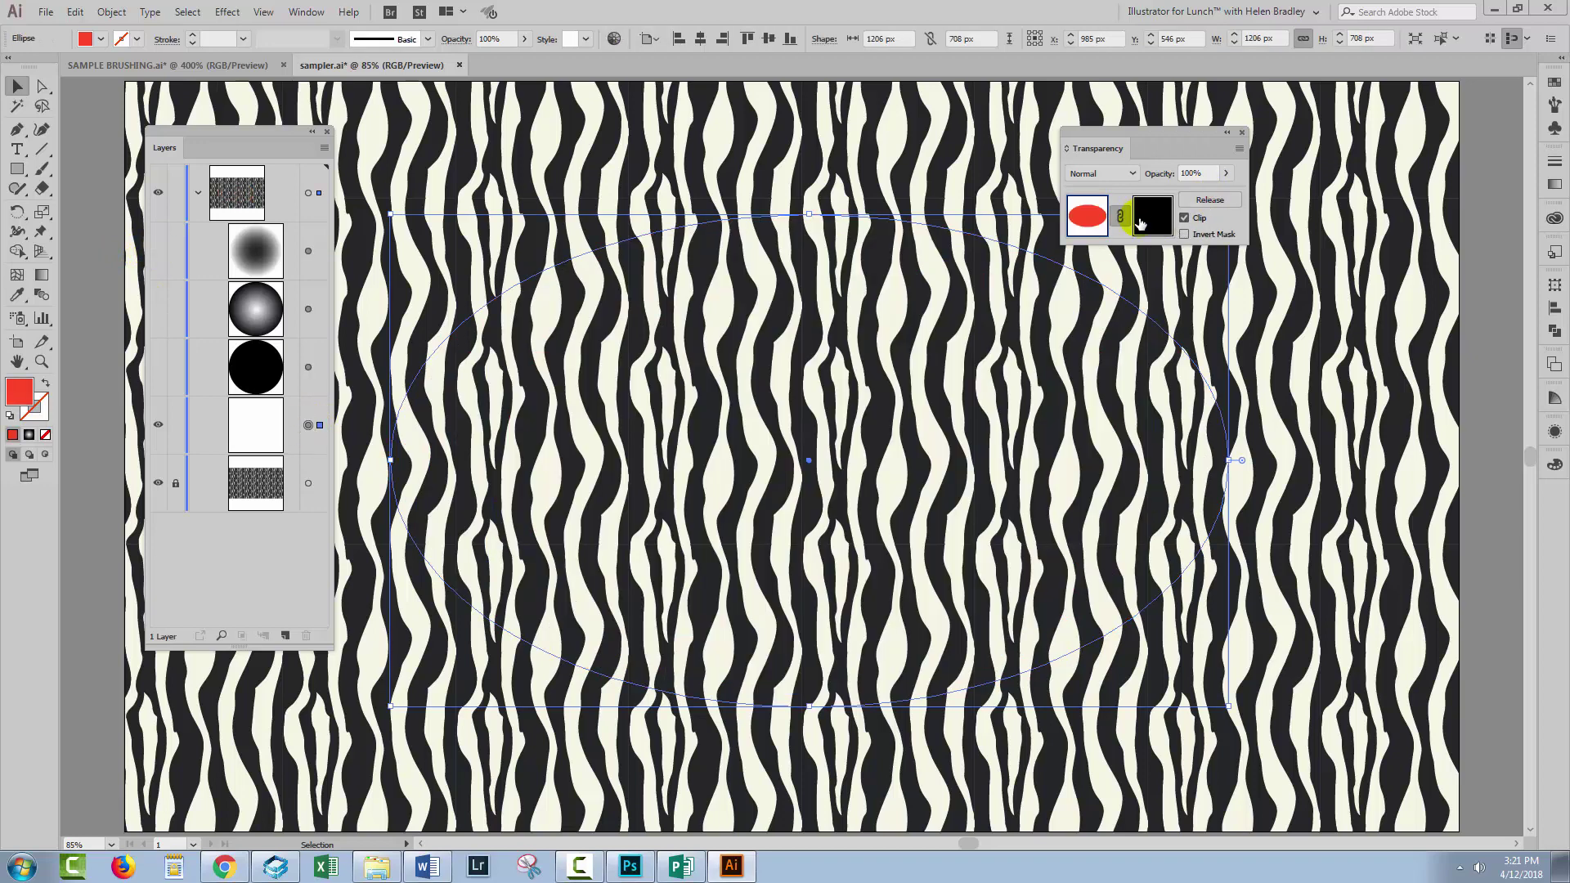
click(1169, 217)
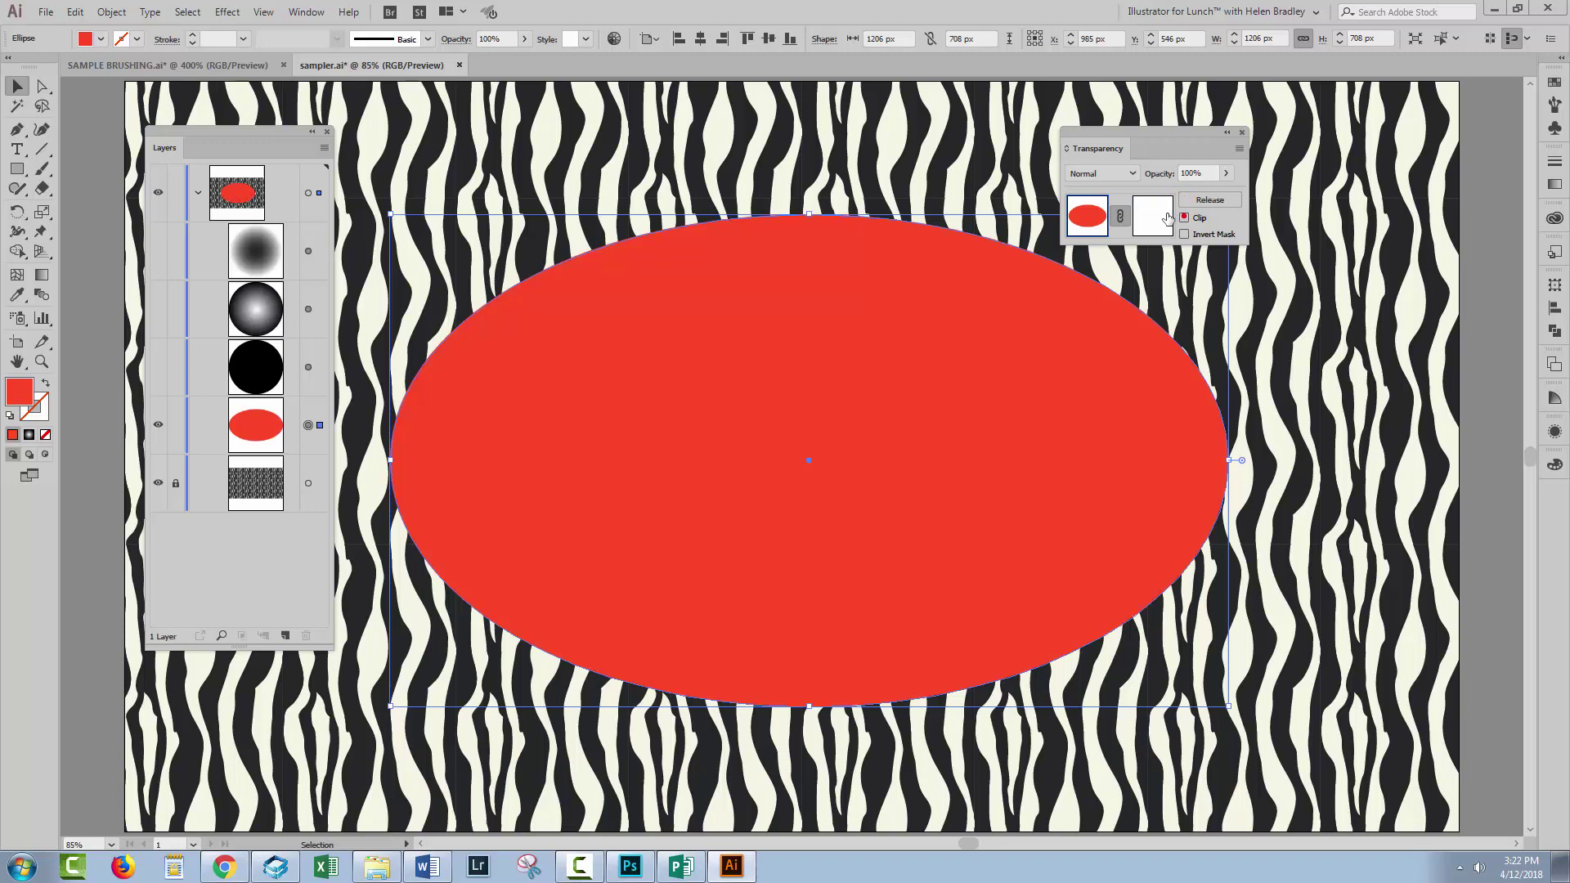
click(1153, 216)
click(1184, 218)
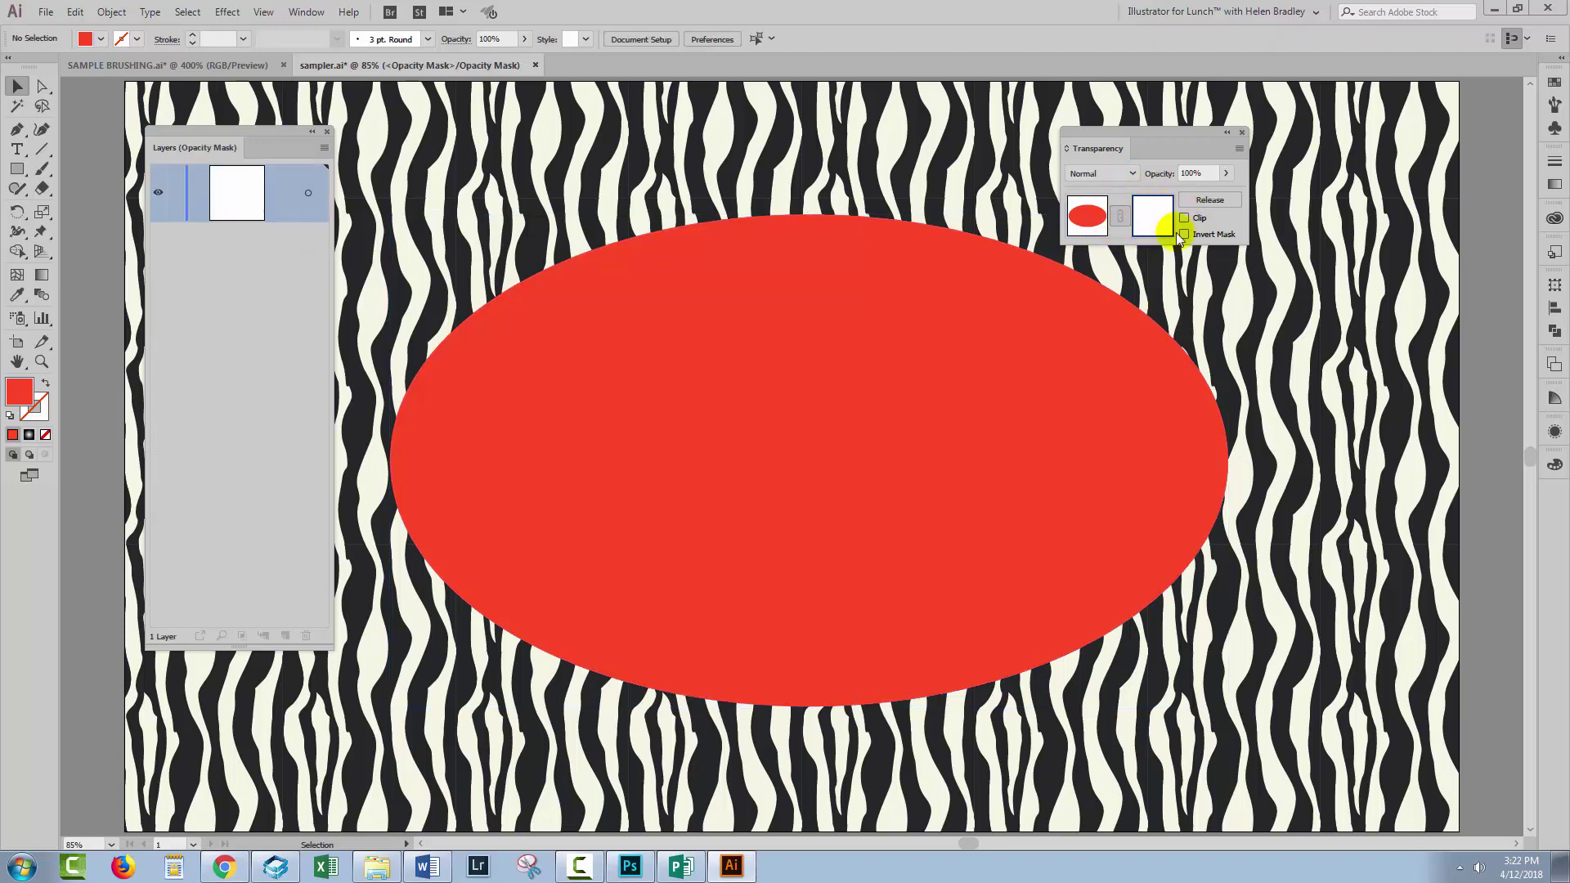
click(75, 12)
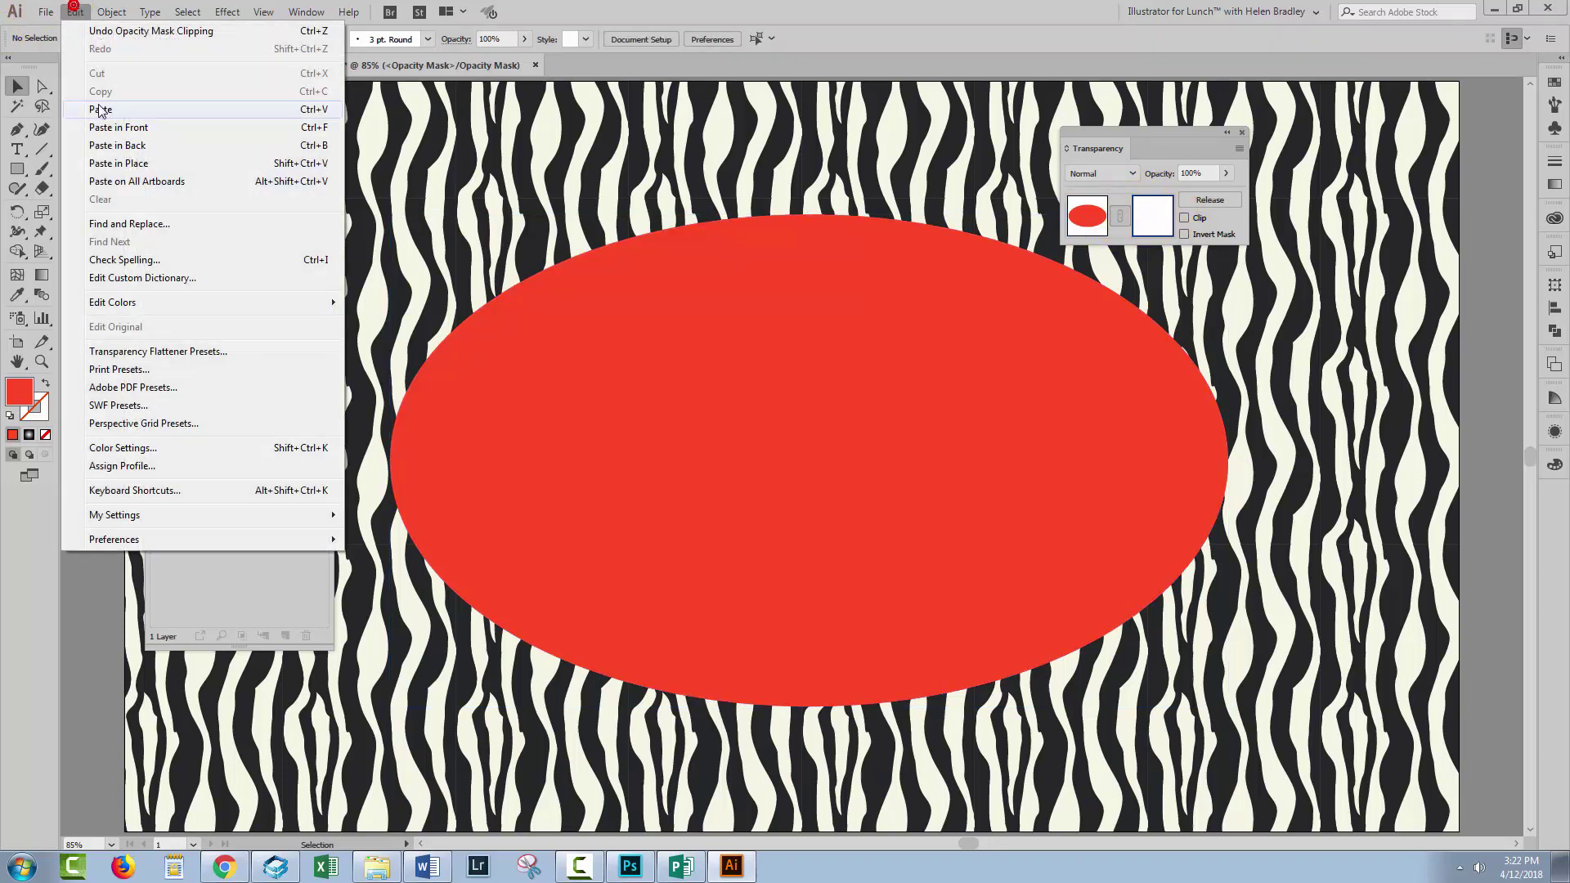
click(125, 164)
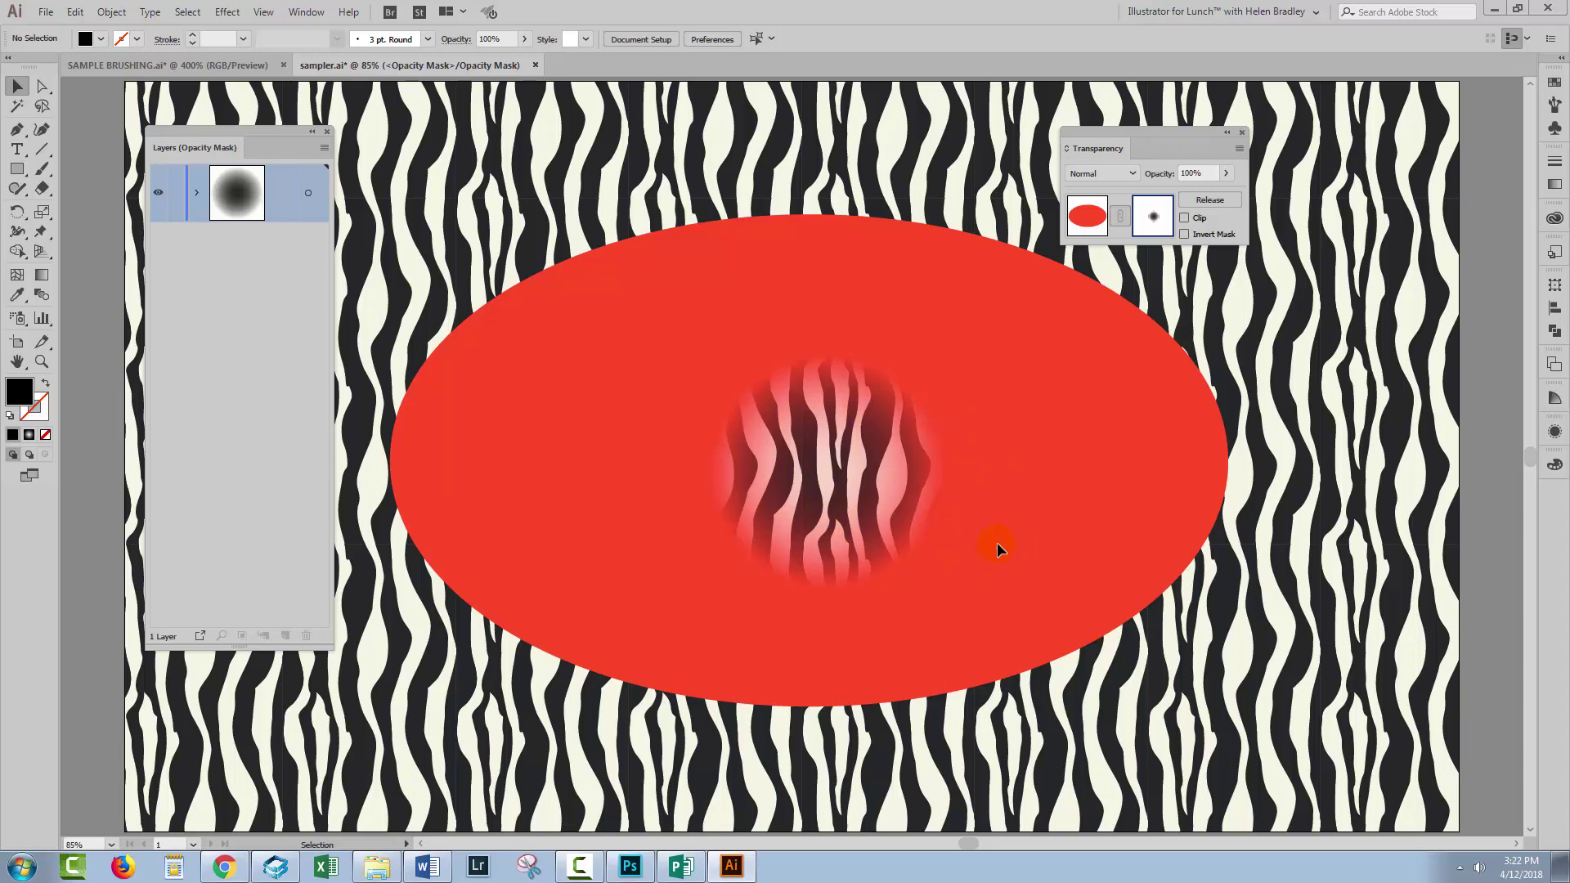
click(862, 491)
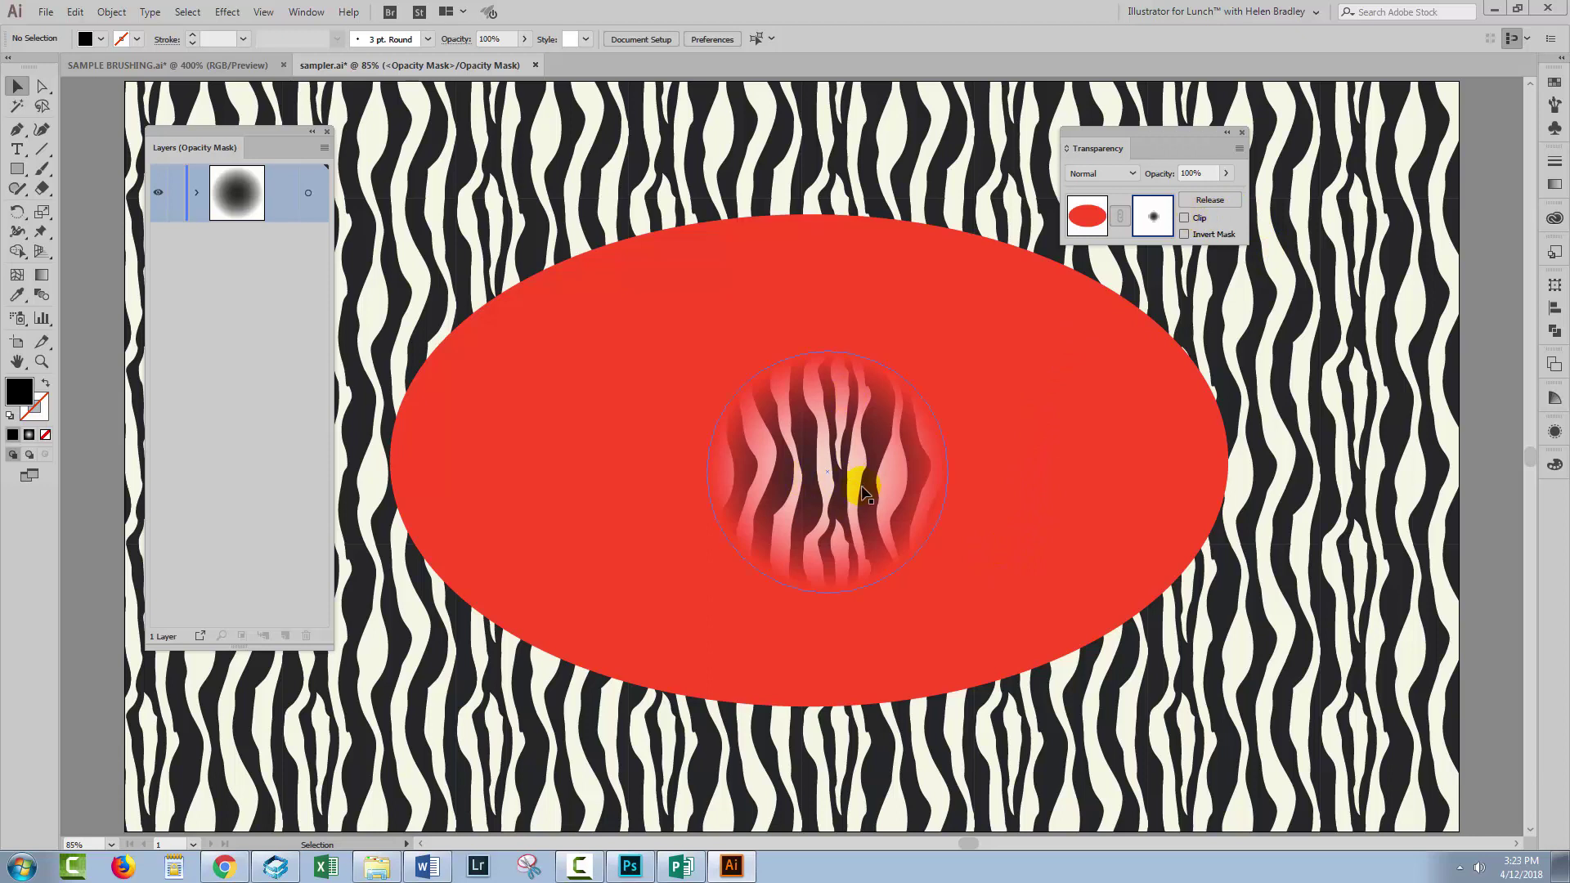
Leave the oval's opacity mask via the artwork thumbnail, then go to TEXTURE TEXT.ai
click(1089, 219)
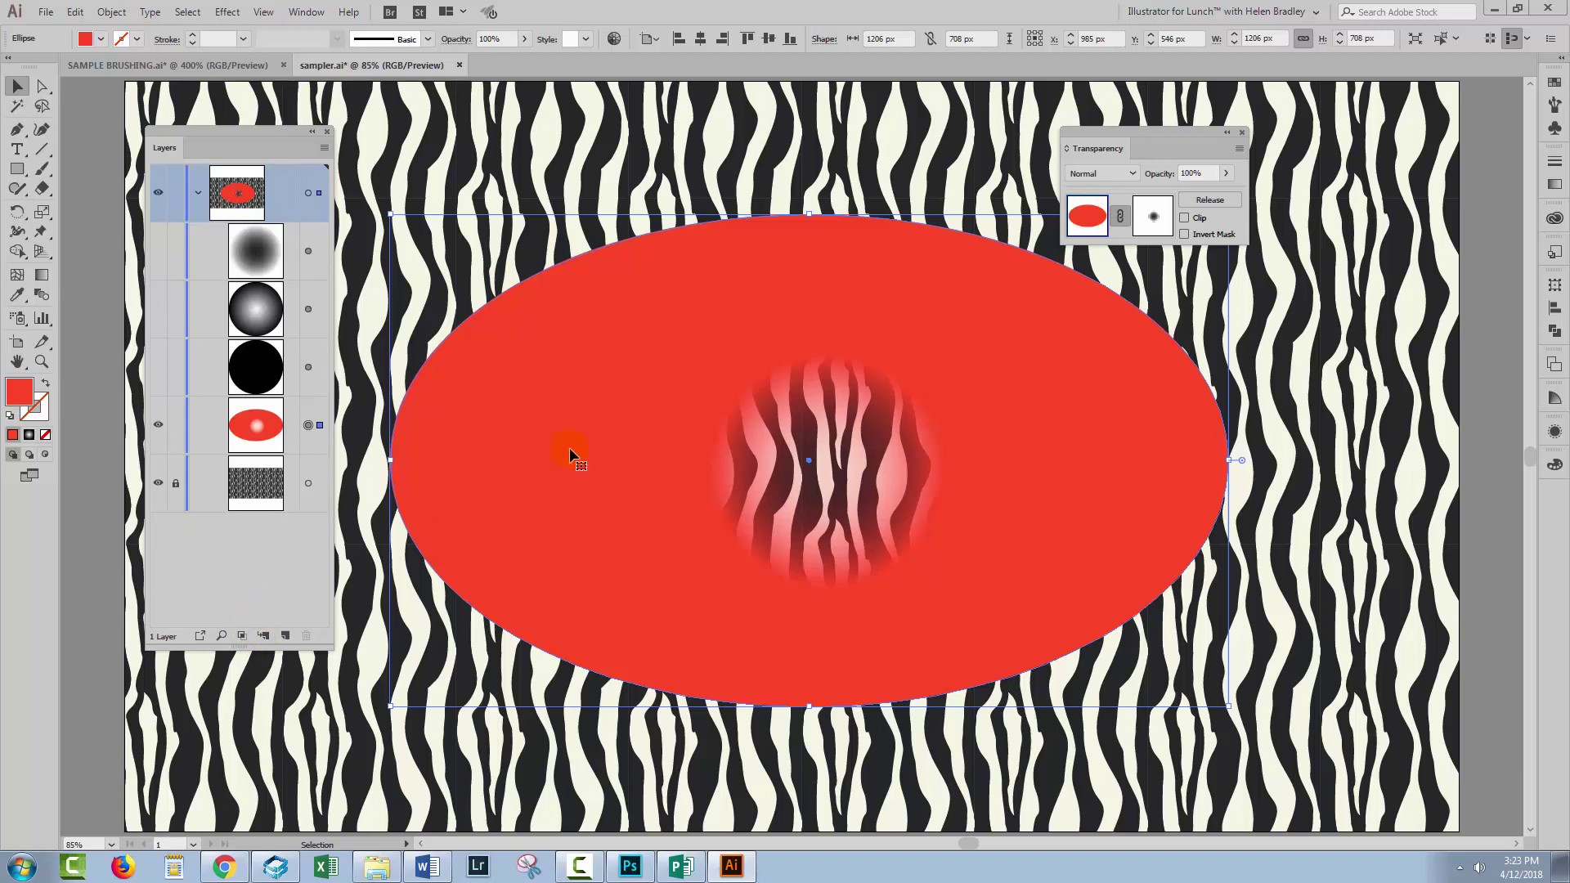
click(1150, 219)
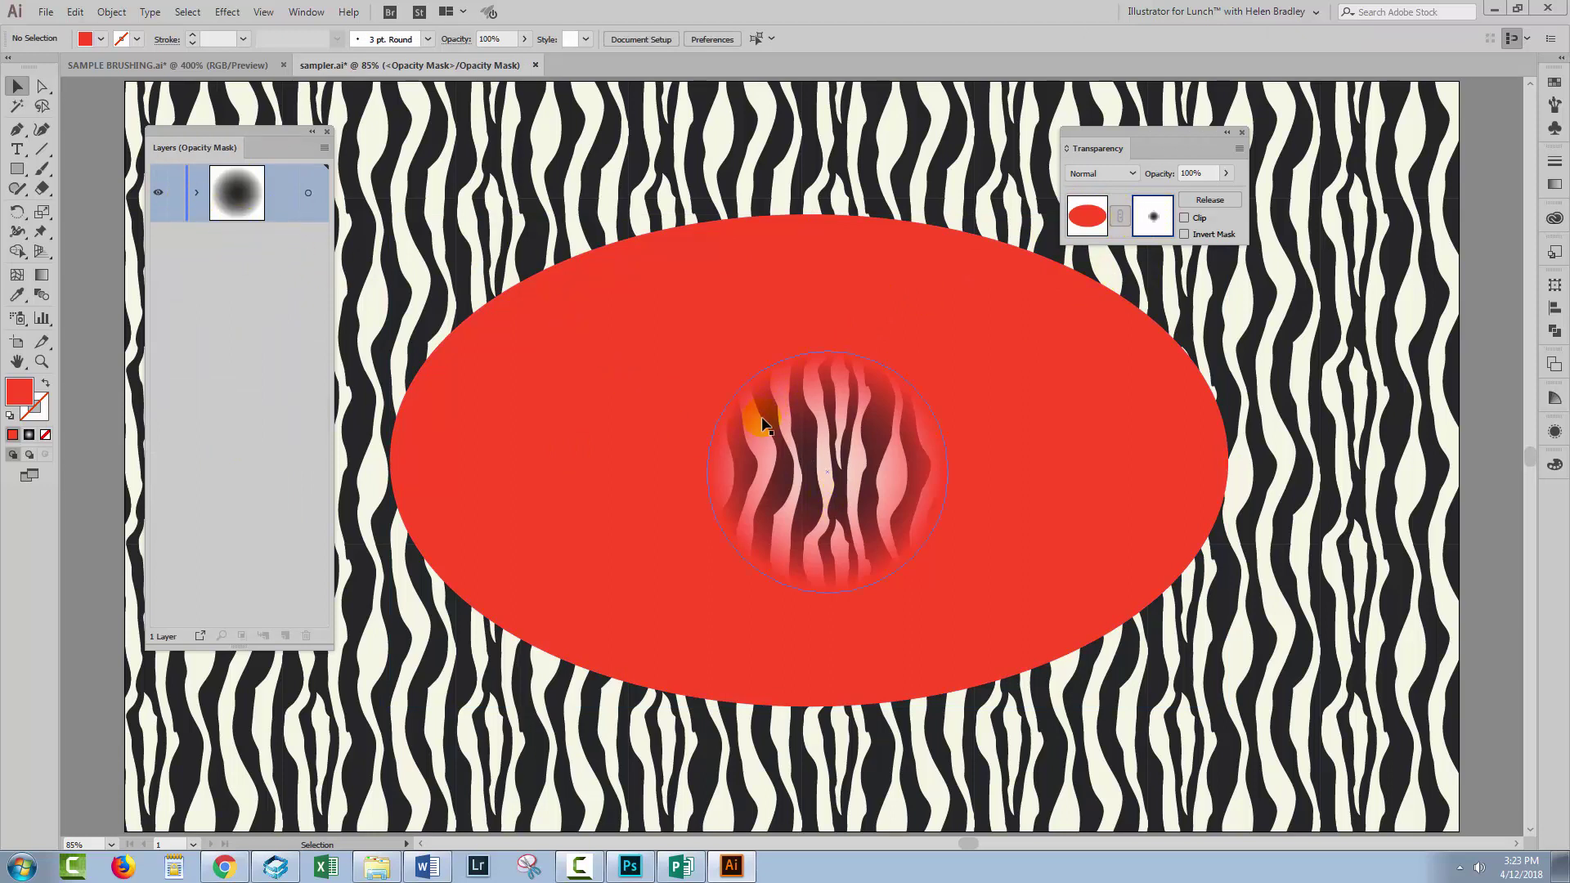
click(1088, 219)
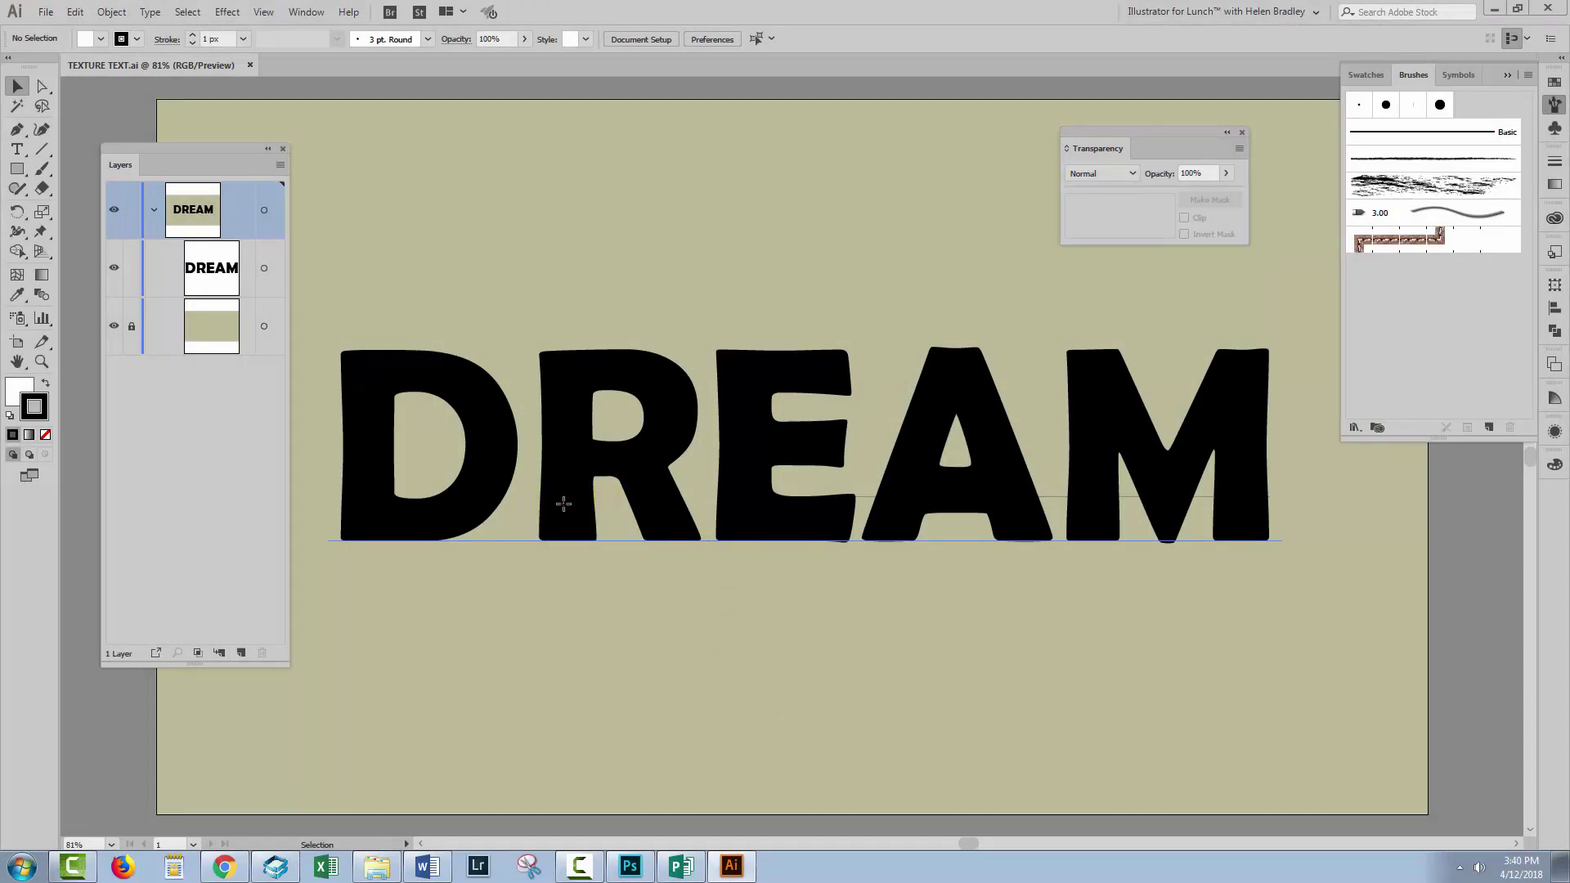
Select the DREAM text and give it an opacity mask with clipping turned off
click(528, 468)
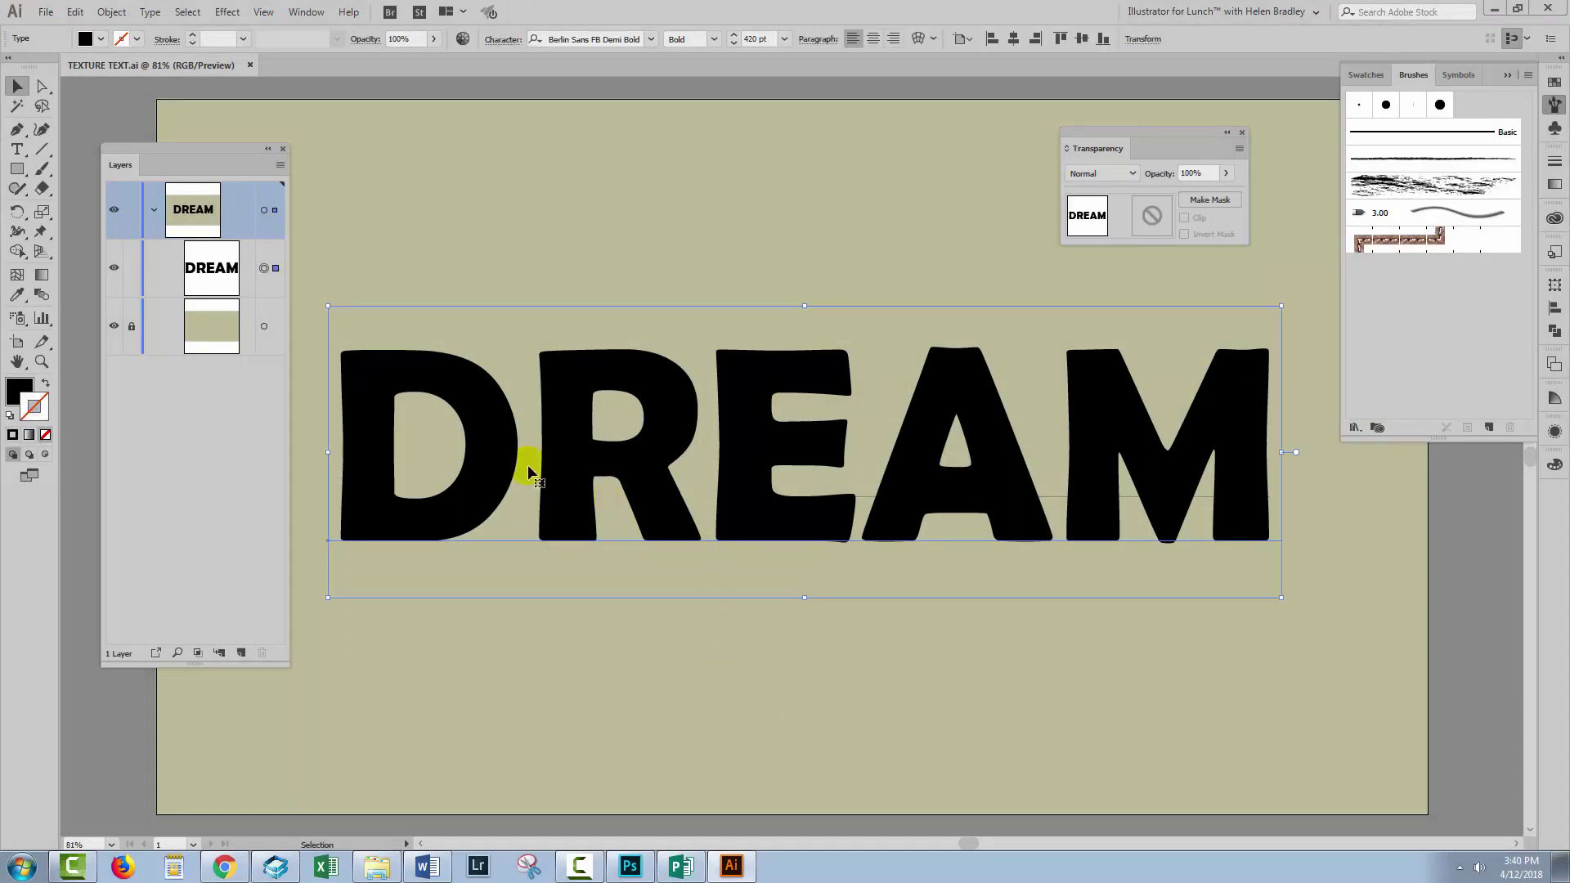
click(16, 149)
drag(529, 414, 747, 438)
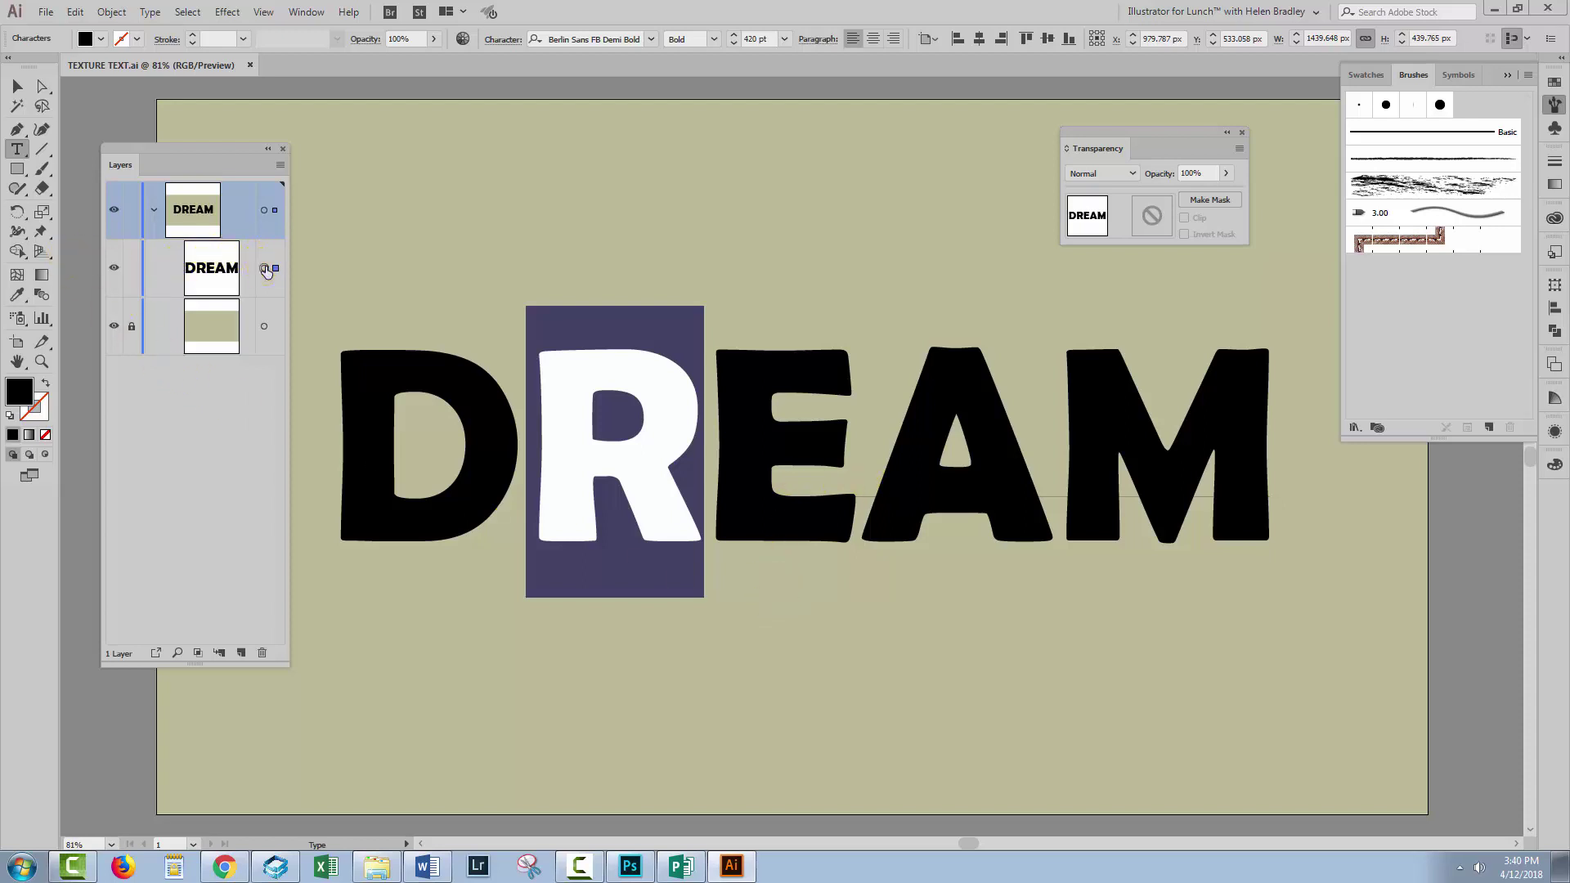
key(Escape)
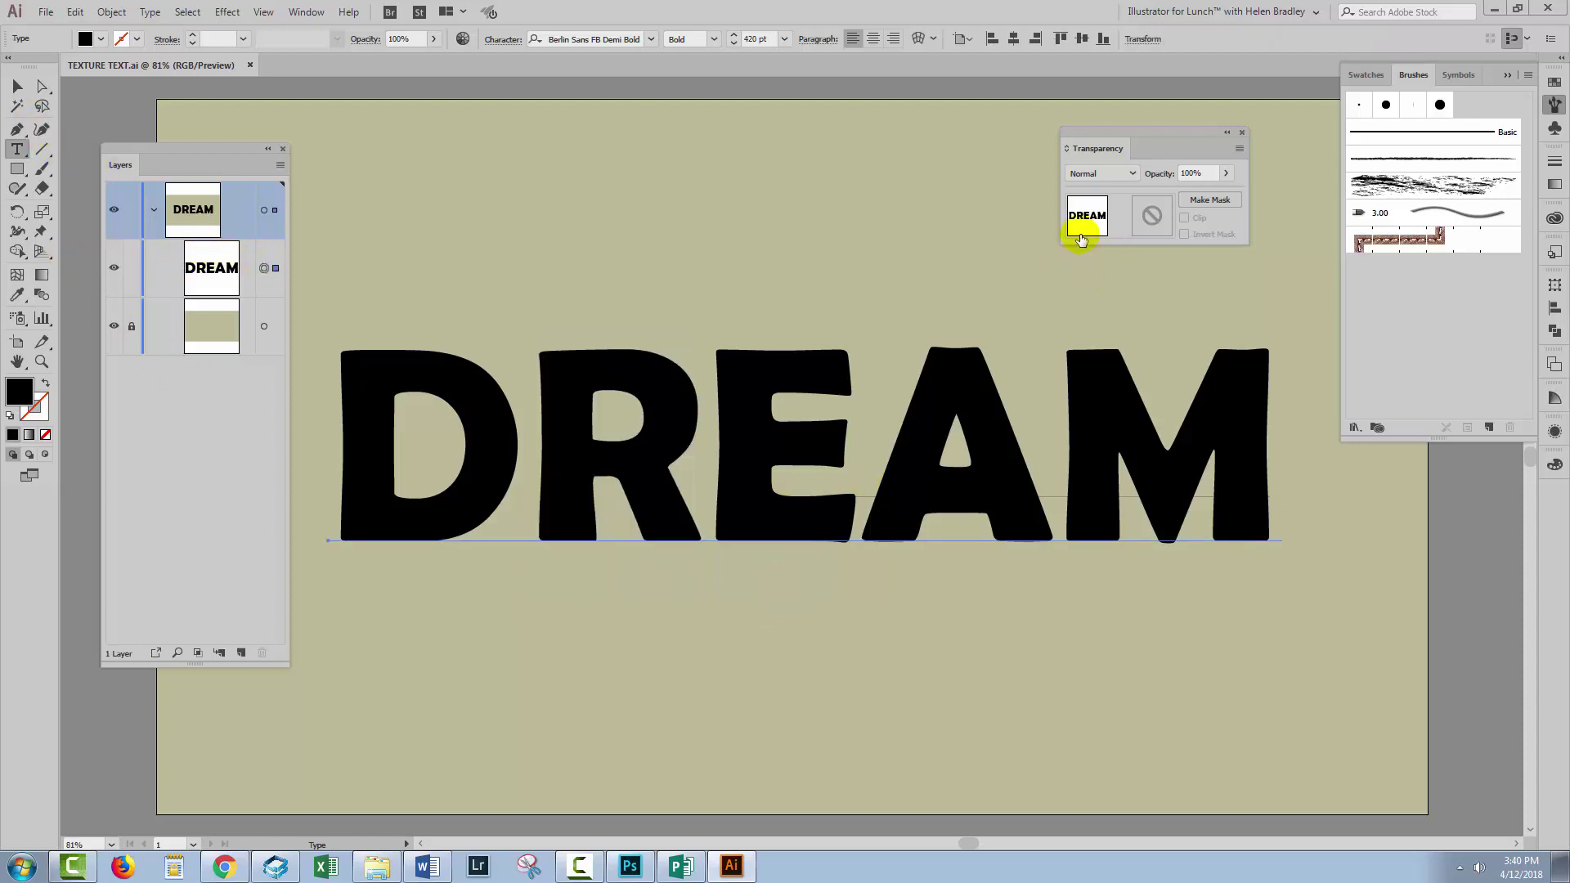
click(1210, 200)
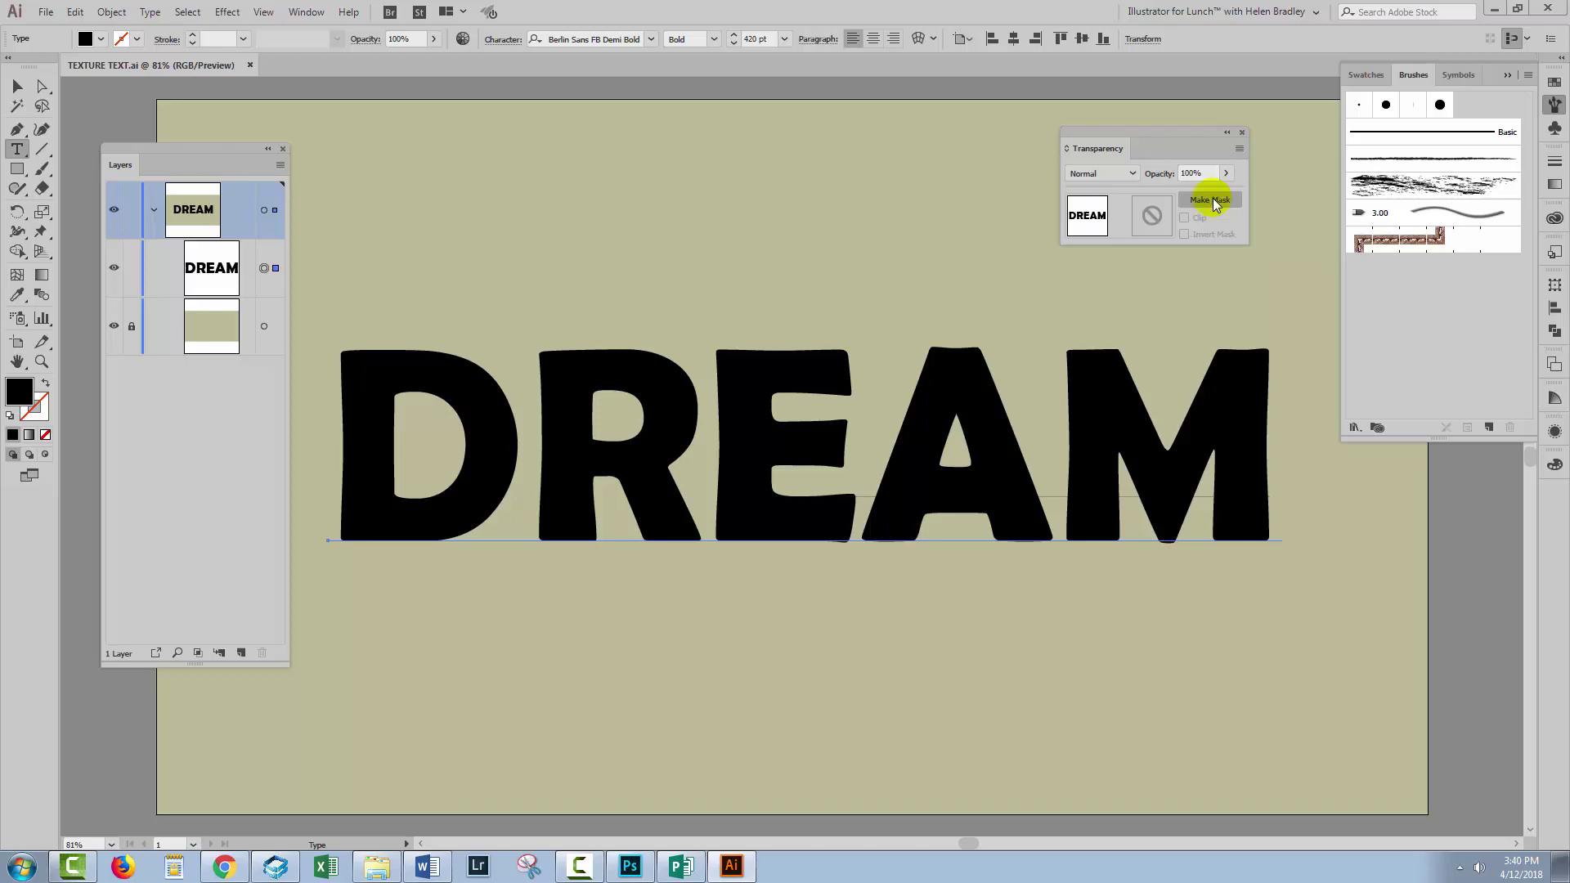
click(1184, 219)
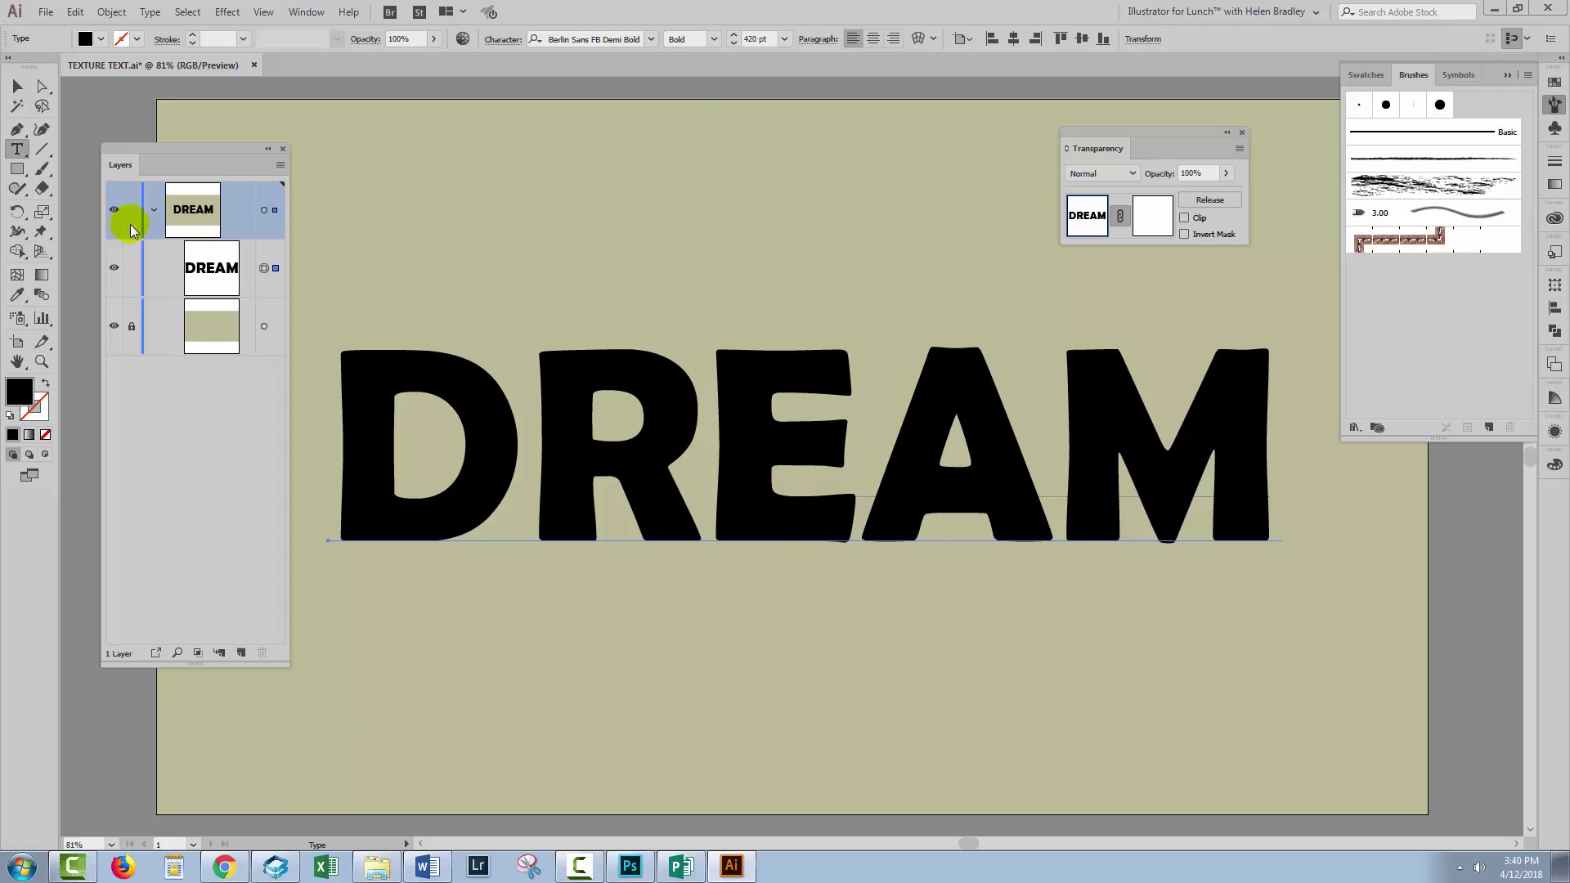
Take the Paintbrush with the charcoal texture brush and open DREAM's opacity mask for editing
click(43, 168)
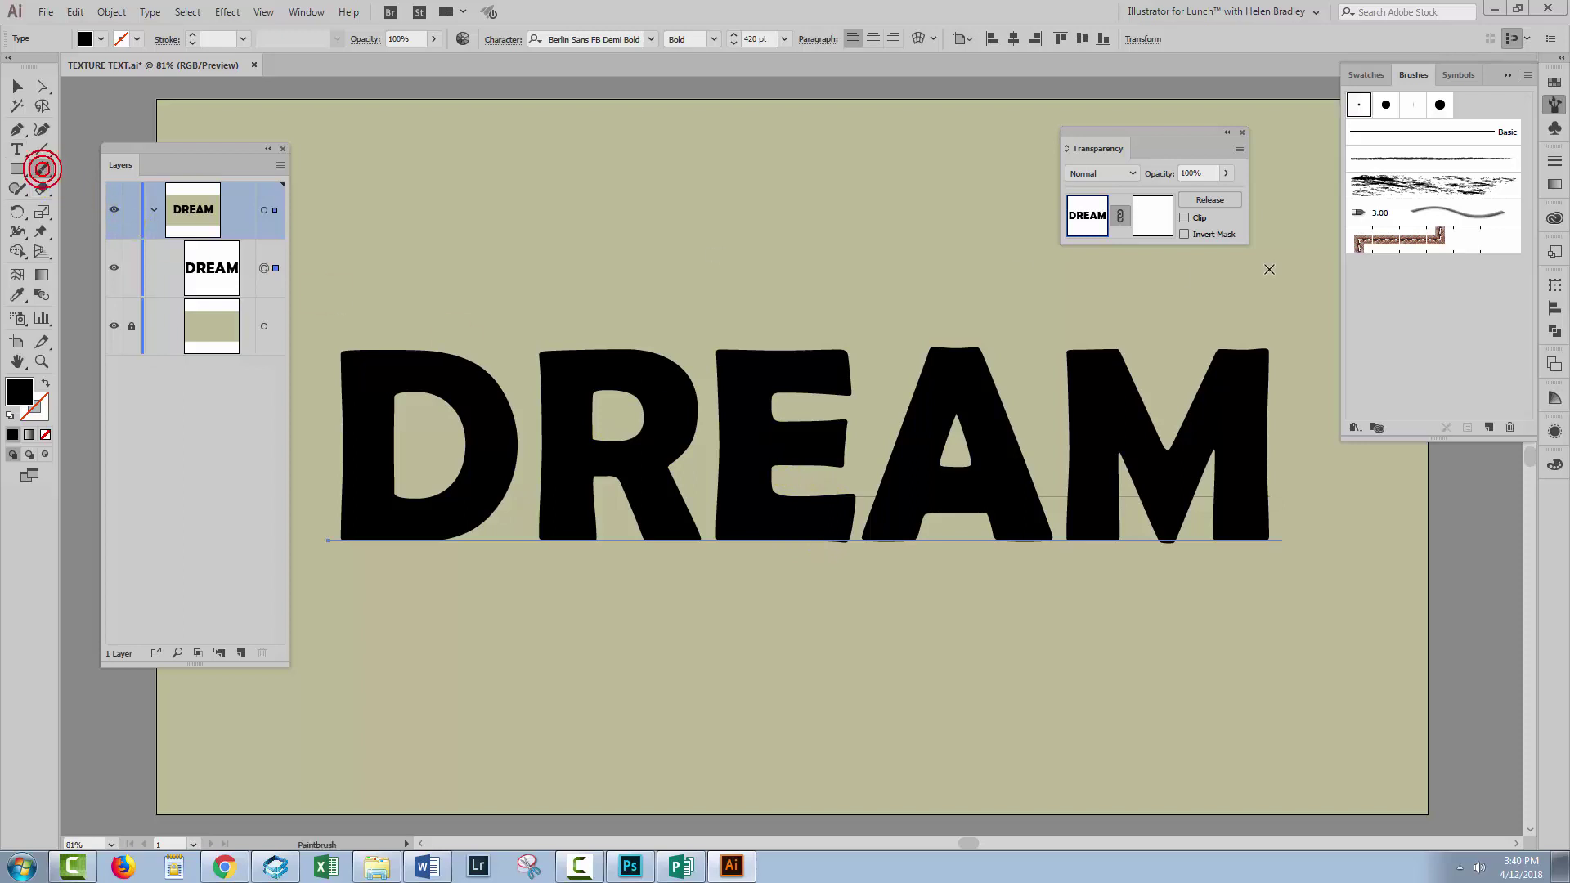
click(1405, 183)
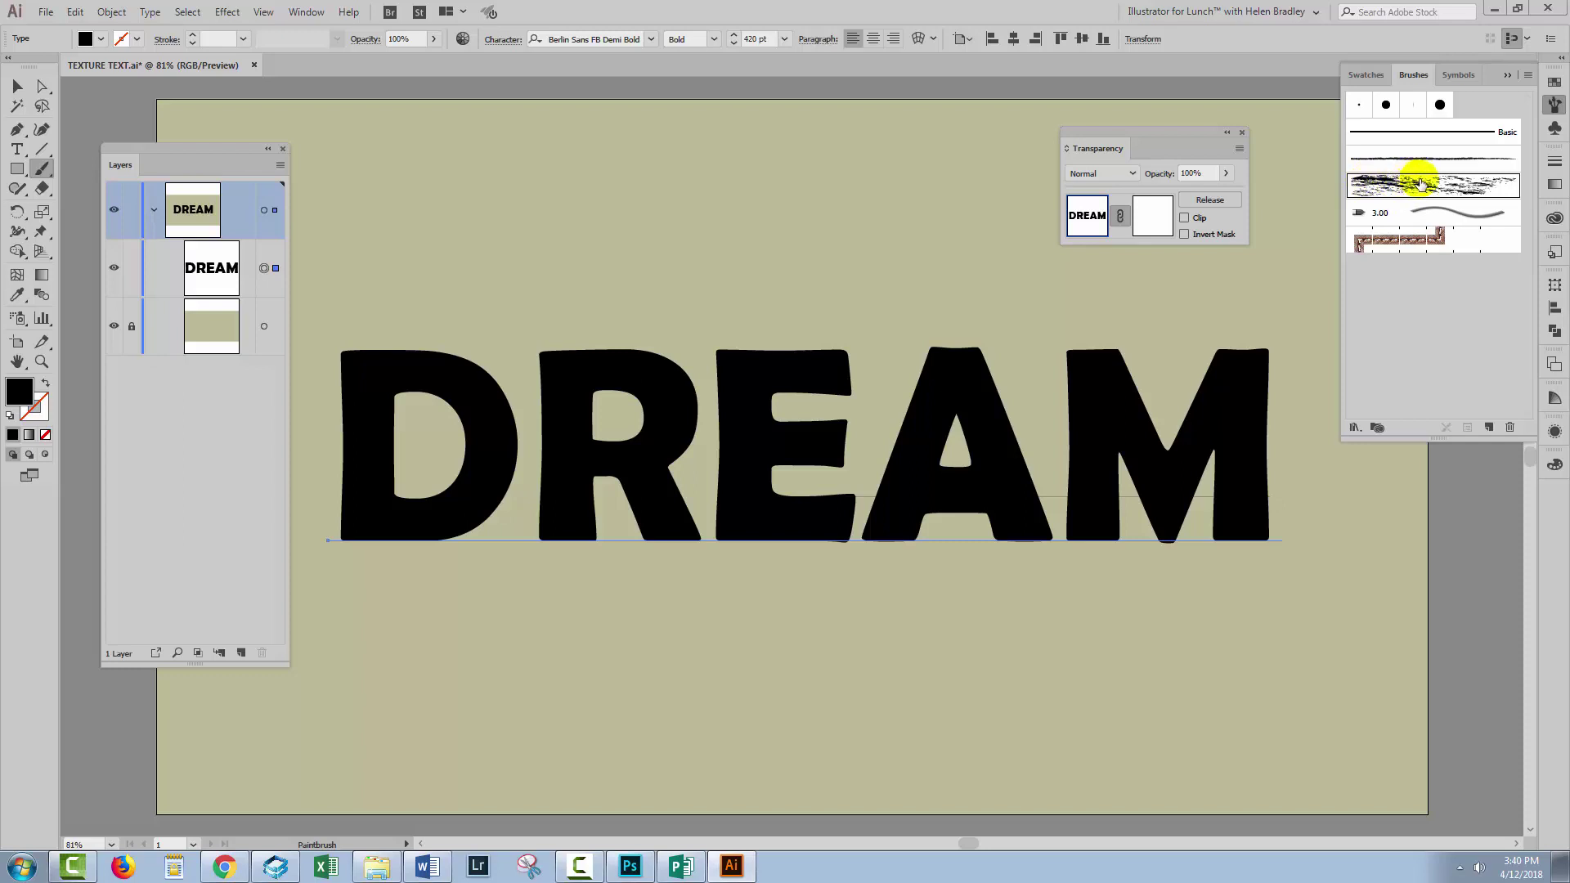
click(1147, 215)
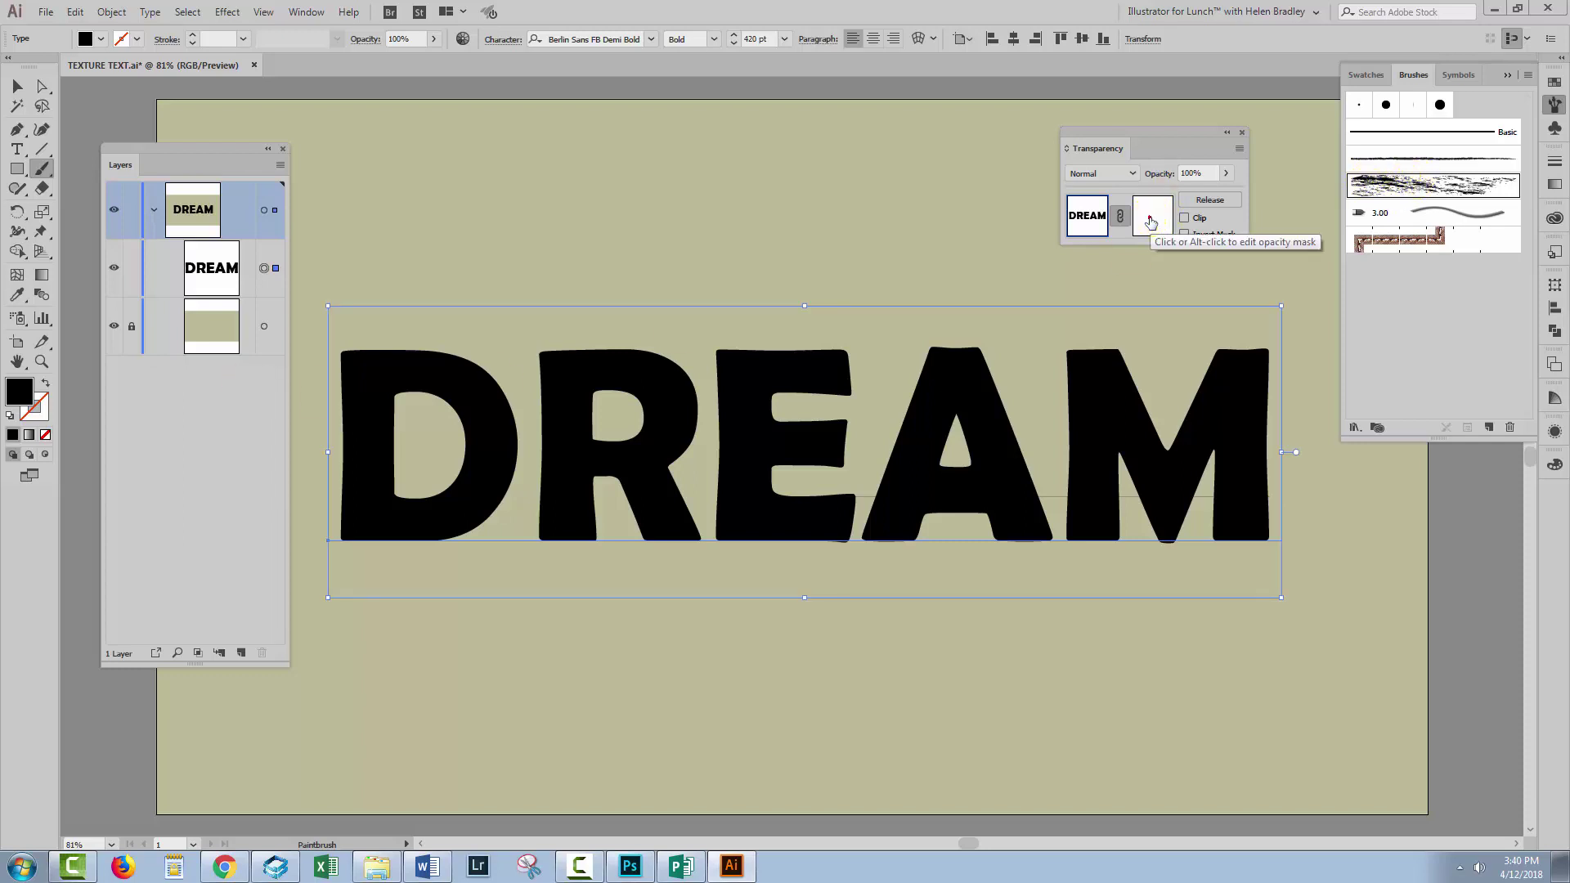
click(1151, 218)
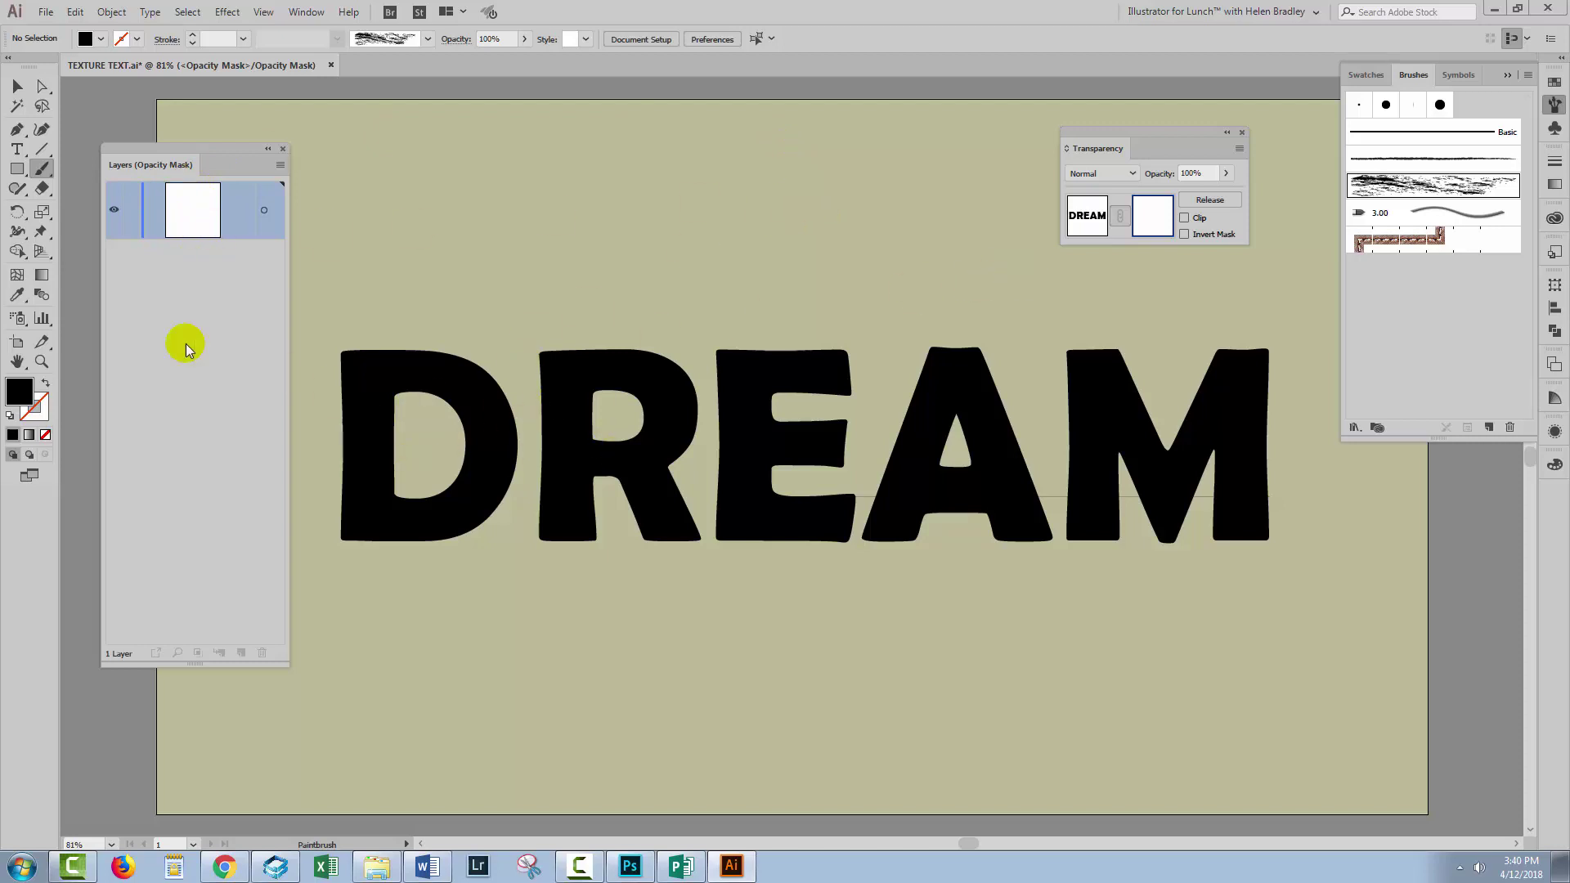
Paint a black charcoal stroke across the tops of D, R and E, then select it
click(47, 382)
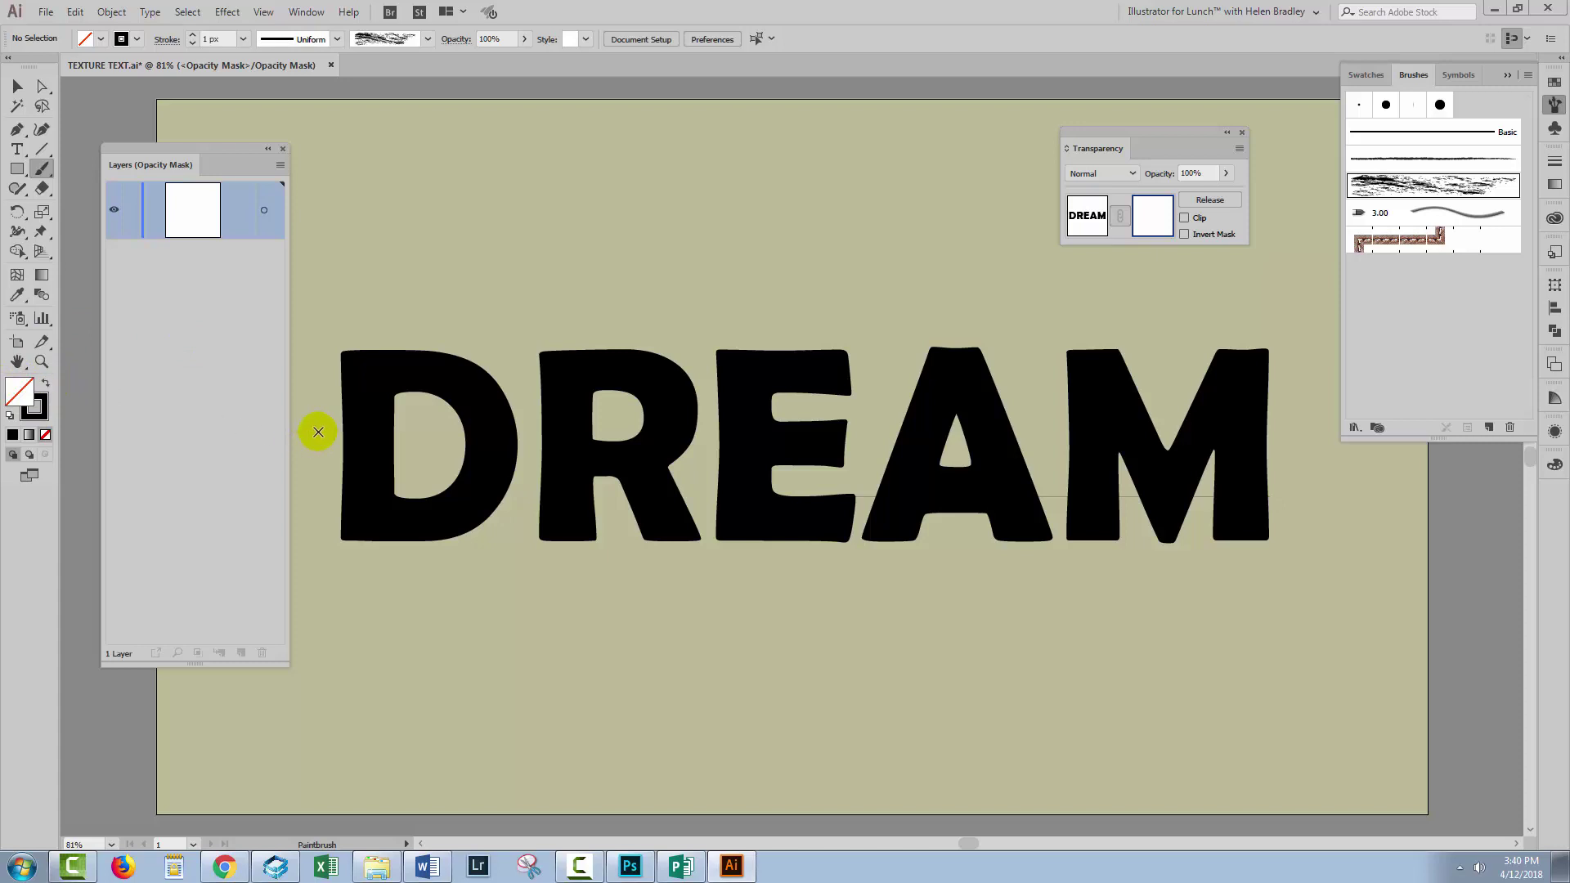
mouse_move(321, 428)
mouse_down()
mouse_move(401, 381)
mouse_move(772, 383)
mouse_move(907, 351)
mouse_up()
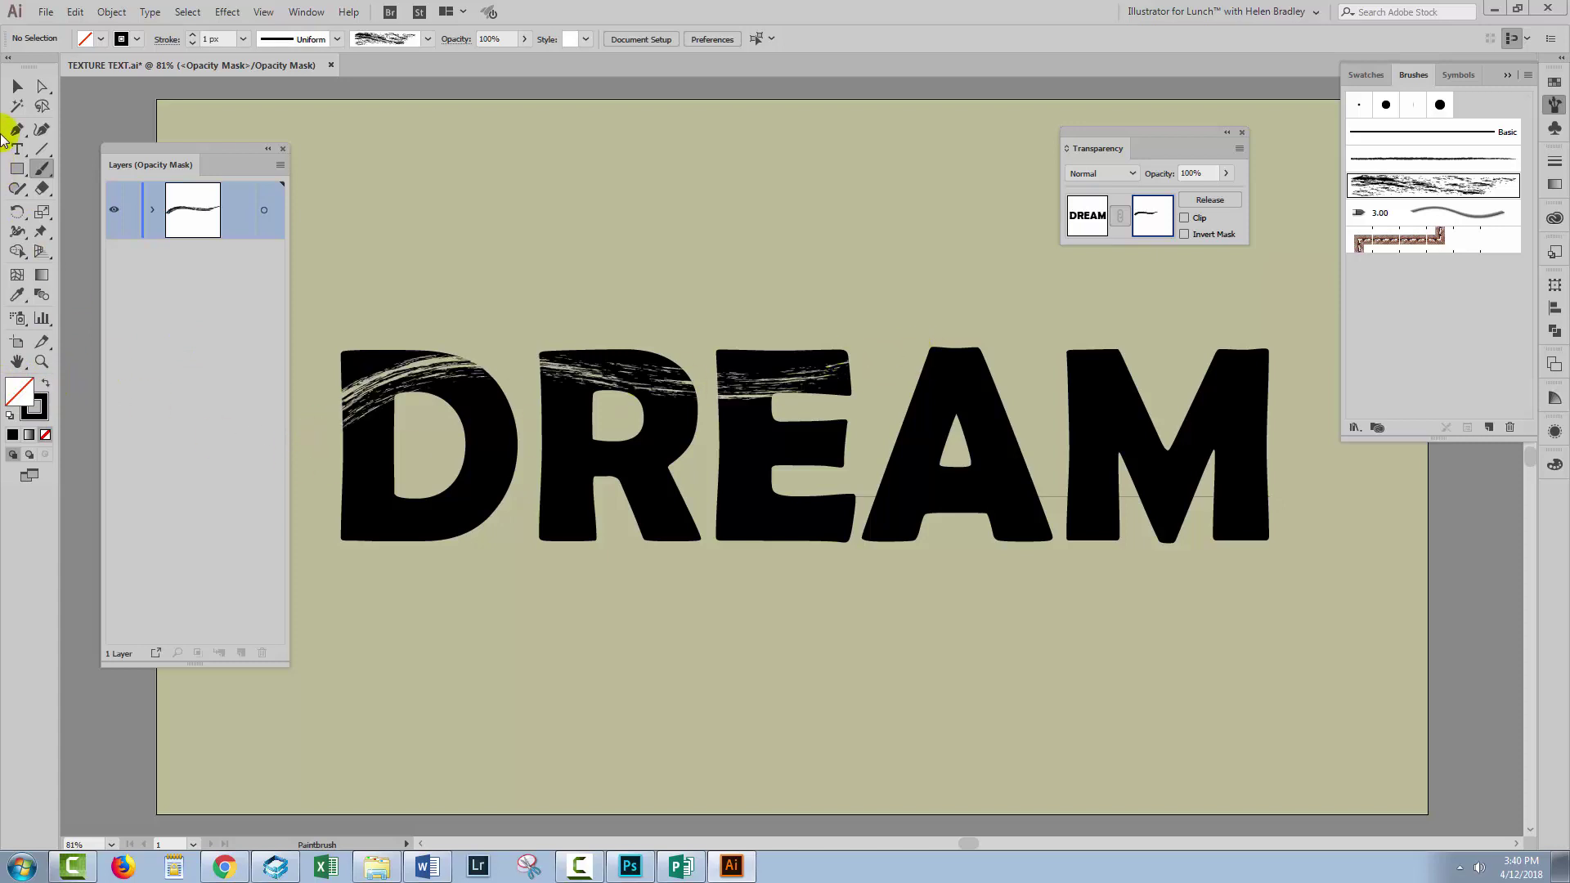
click(18, 86)
click(450, 357)
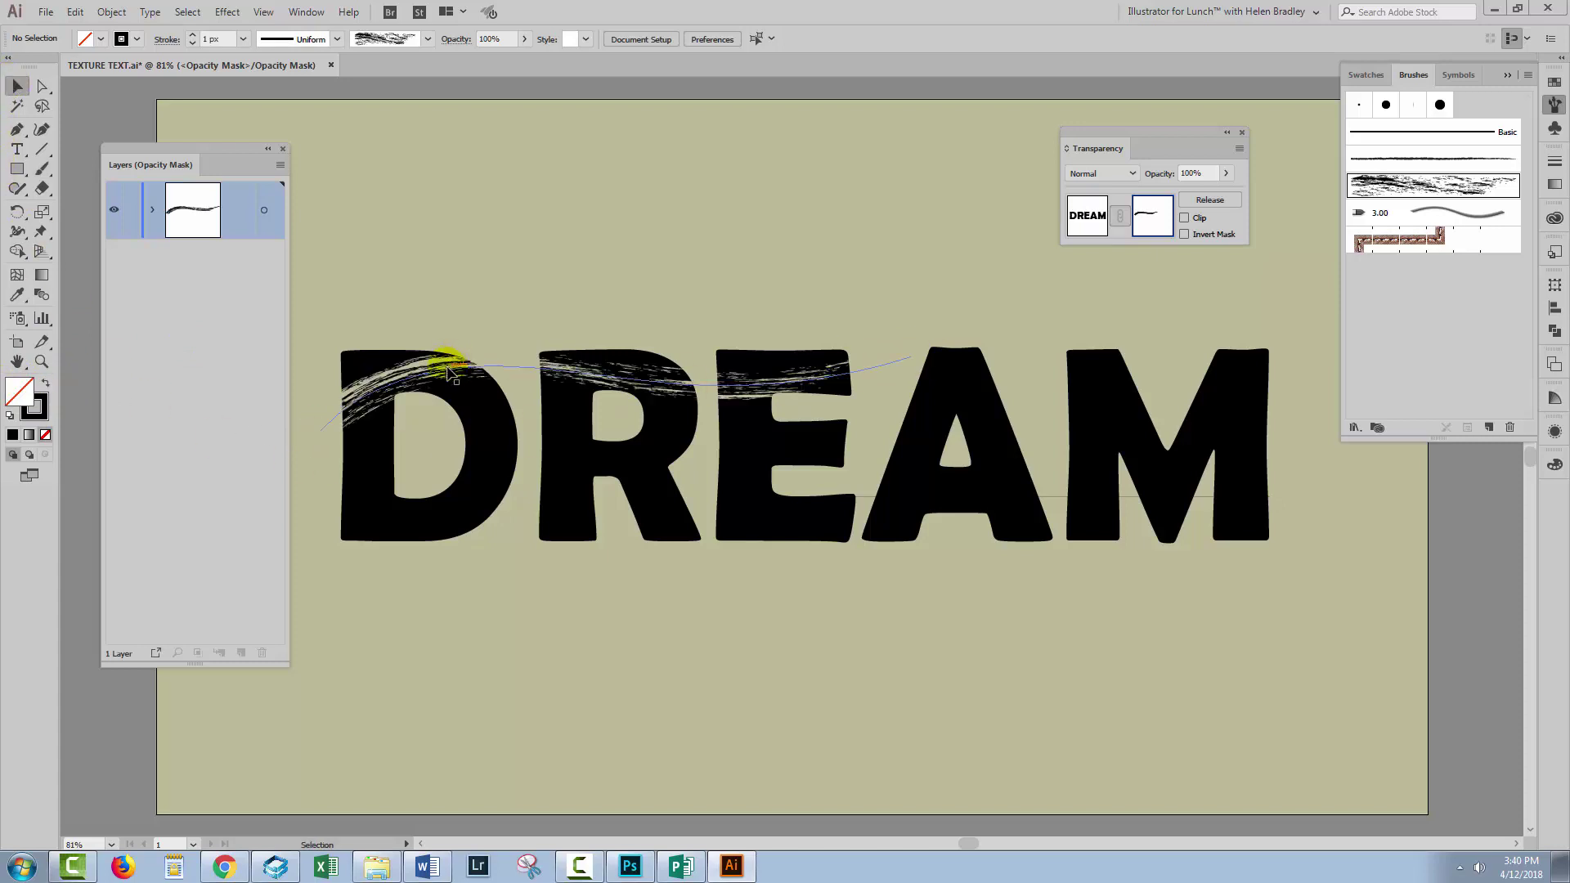
click(582, 364)
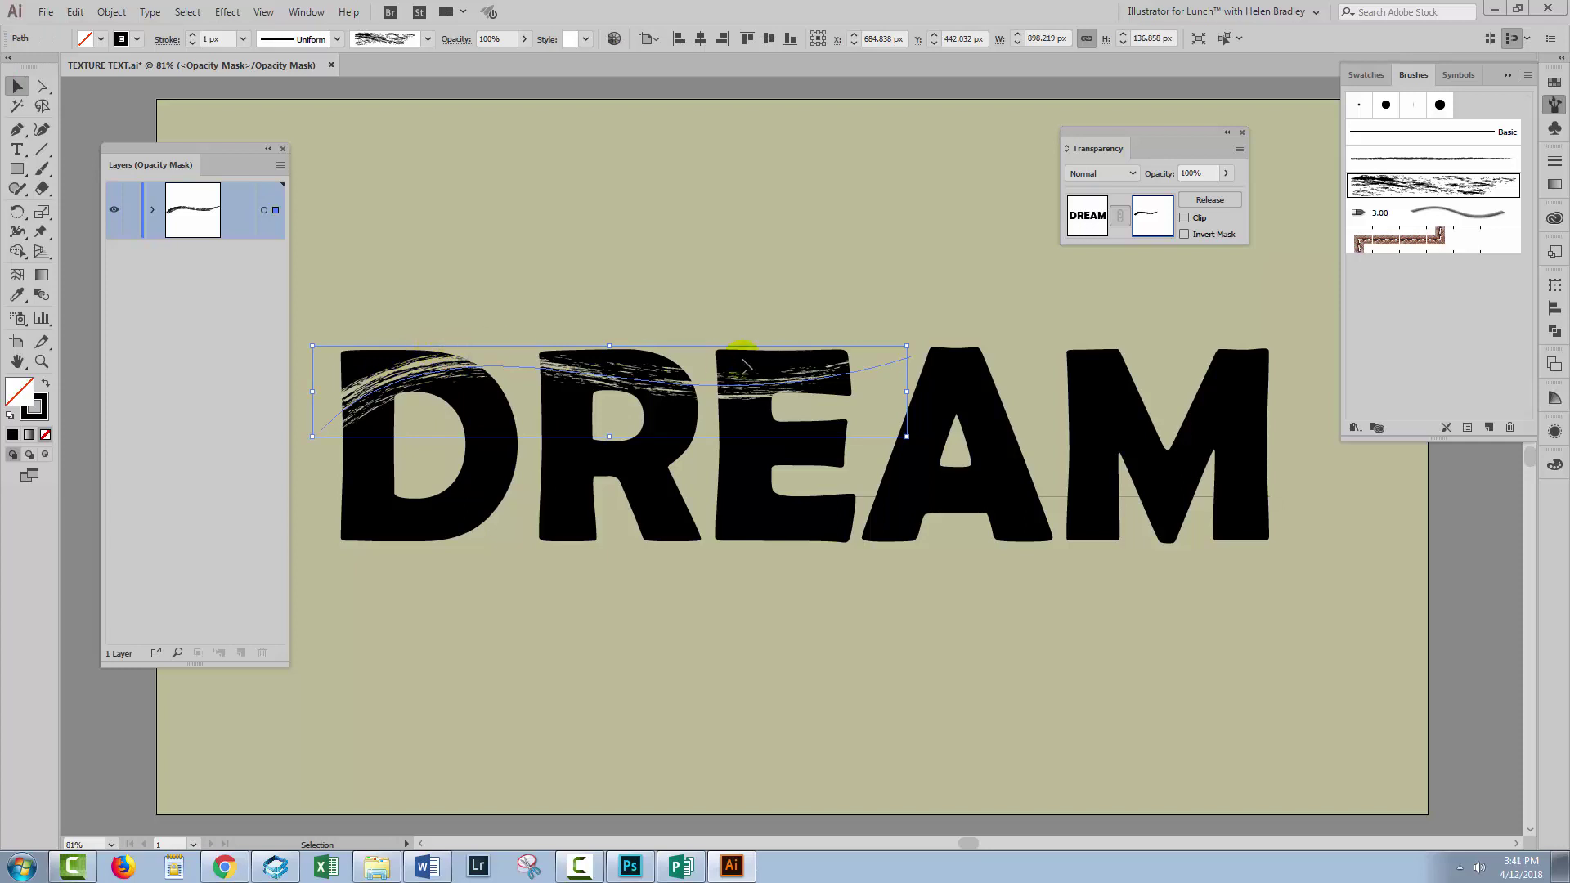
Widen the charcoal brush to 580% and apply the change to existing strokes
double_click(1429, 183)
drag(1199, 345, 1247, 345)
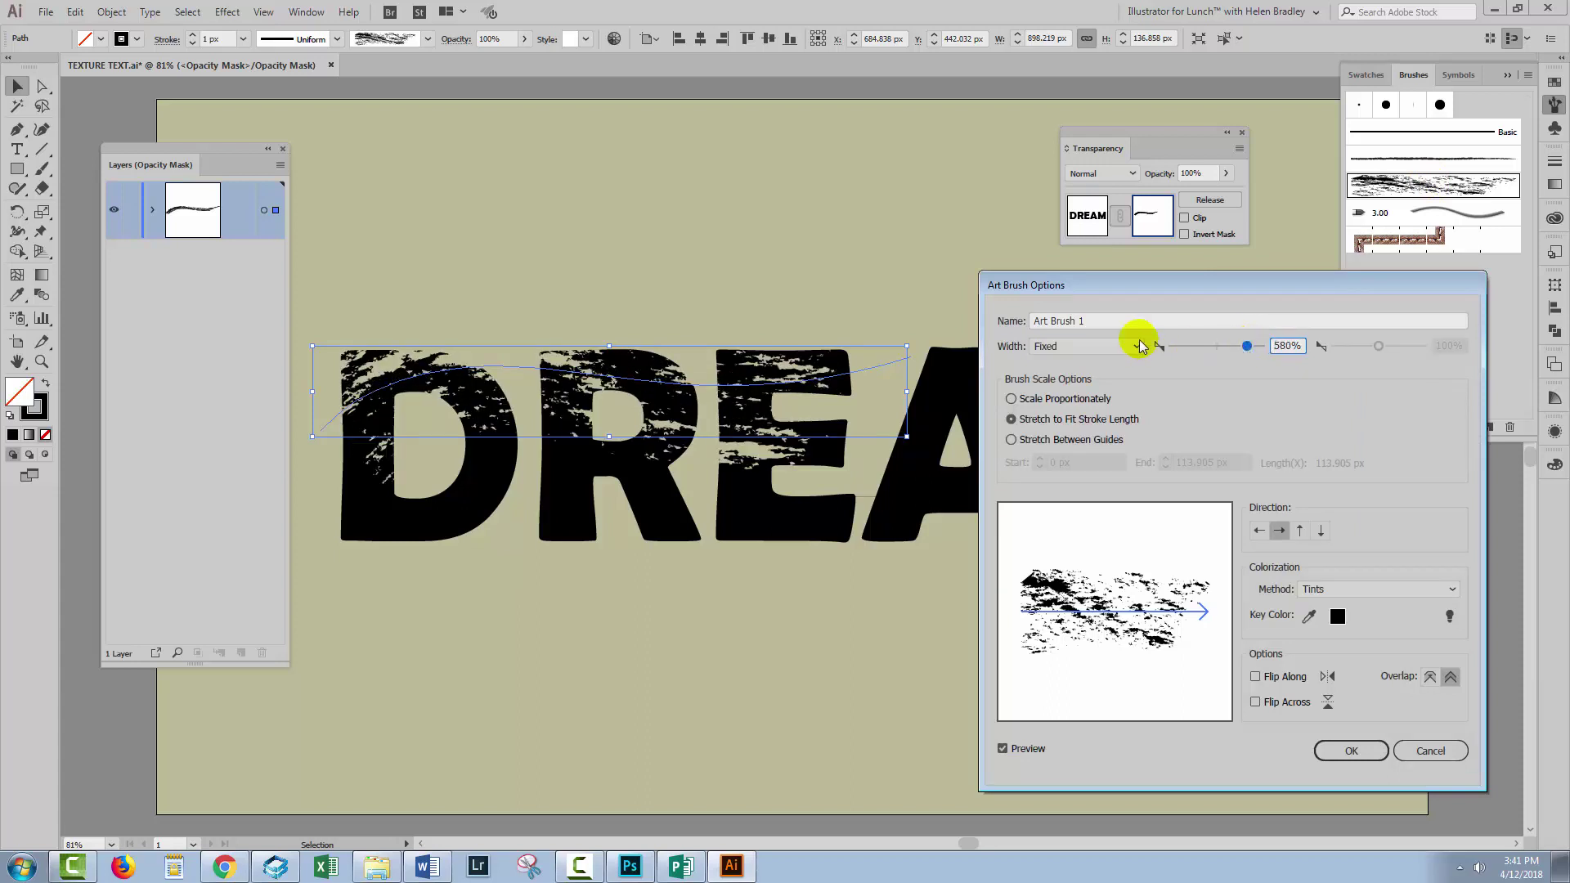
click(1349, 751)
click(1209, 562)
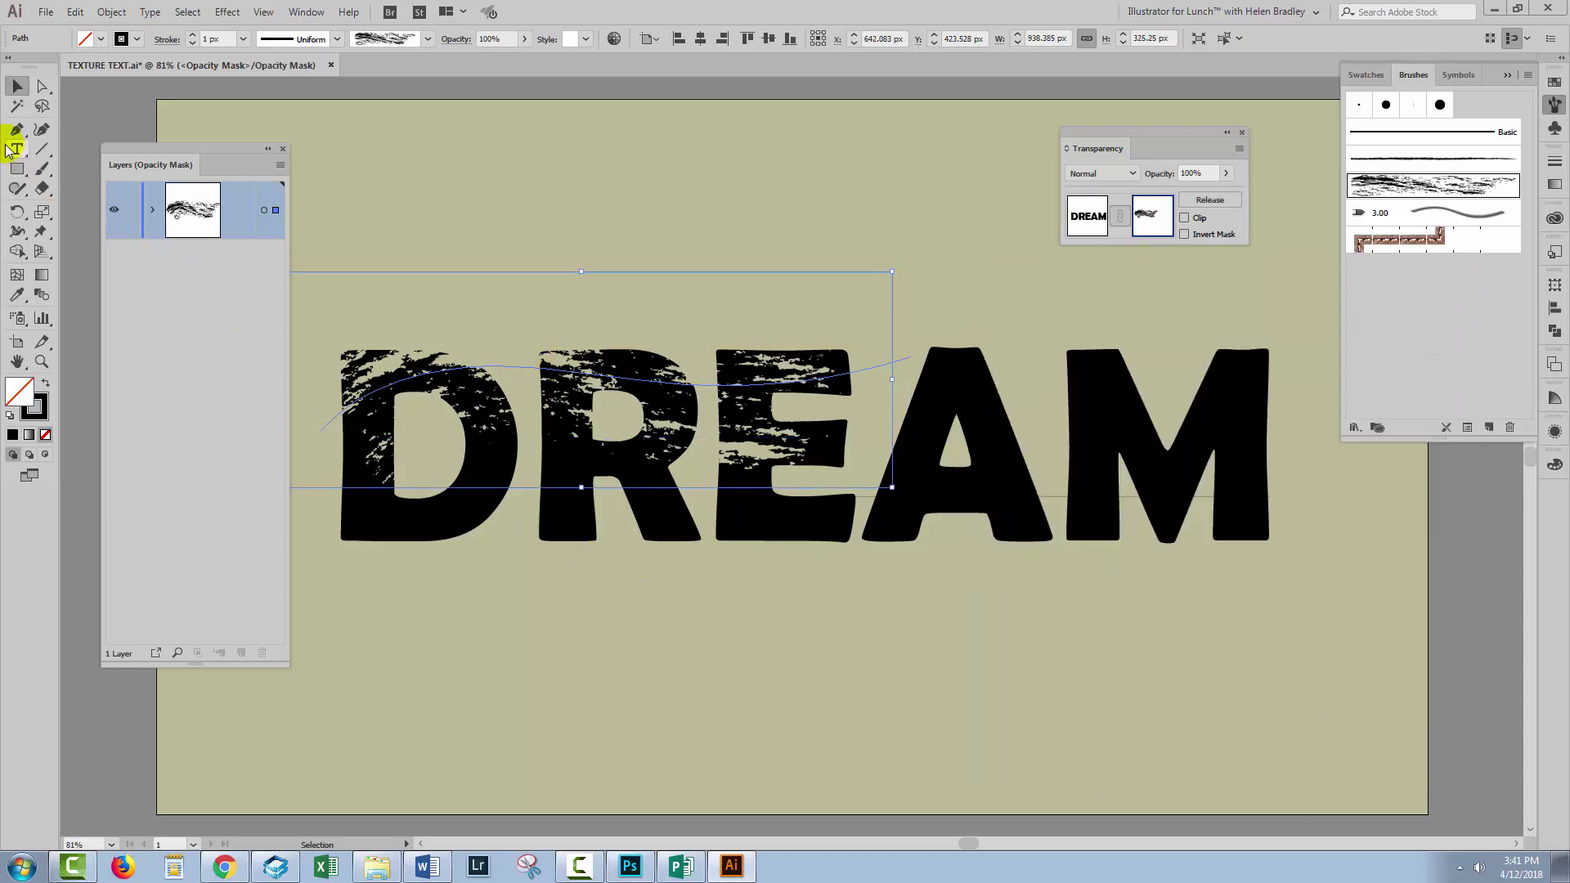
Paint black charcoal strokes across D, R, E, A and M, including their lower parts
click(42, 168)
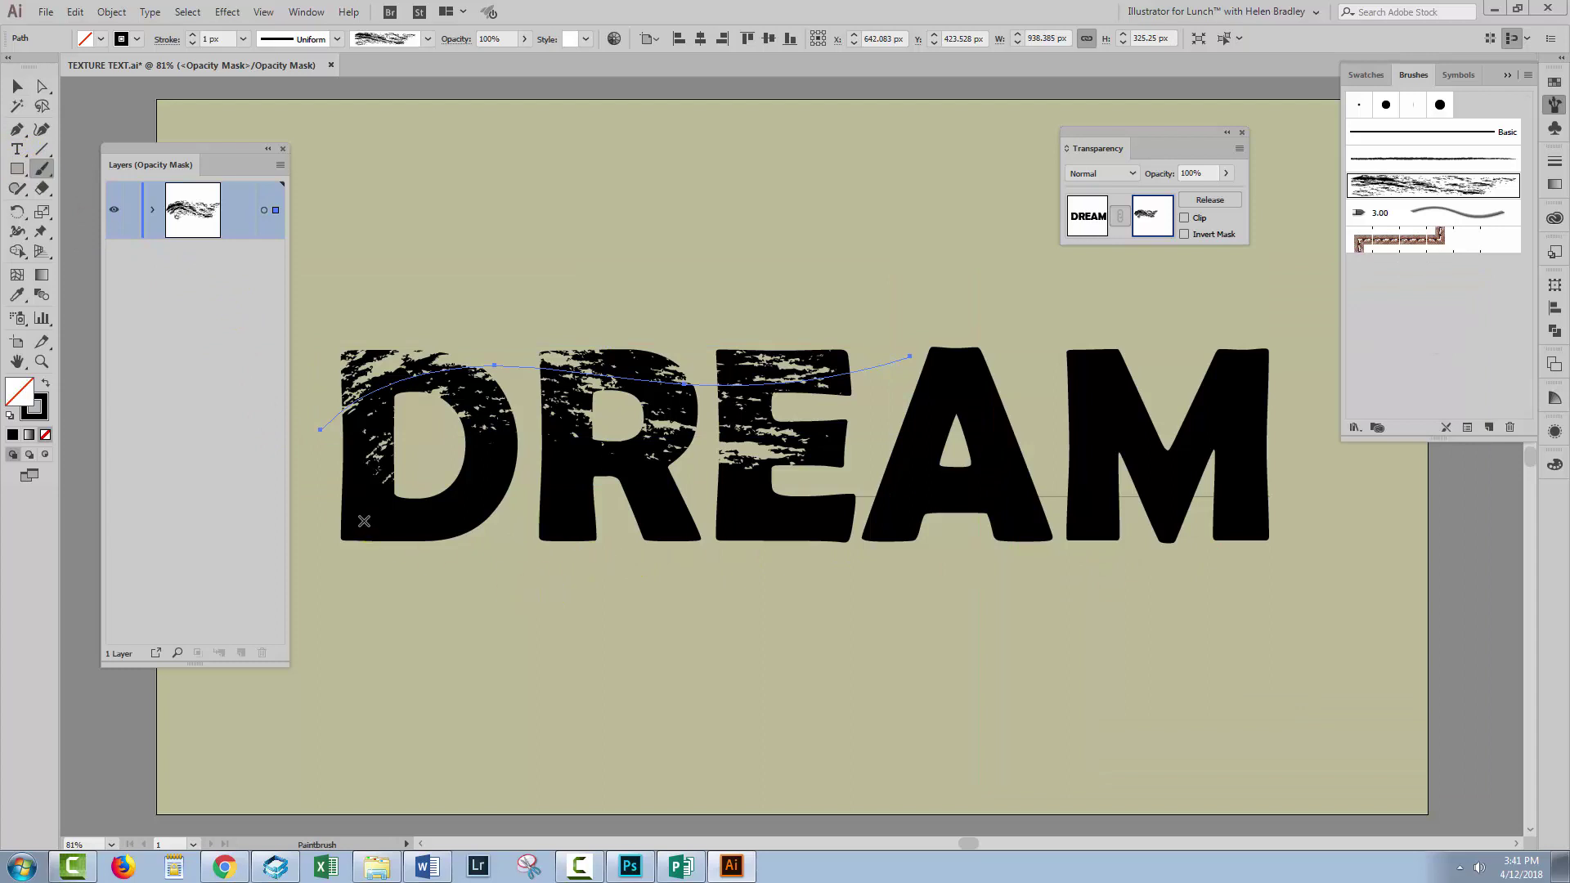
mouse_move(364, 521)
mouse_down()
mouse_move(743, 472)
mouse_move(999, 468)
mouse_up()
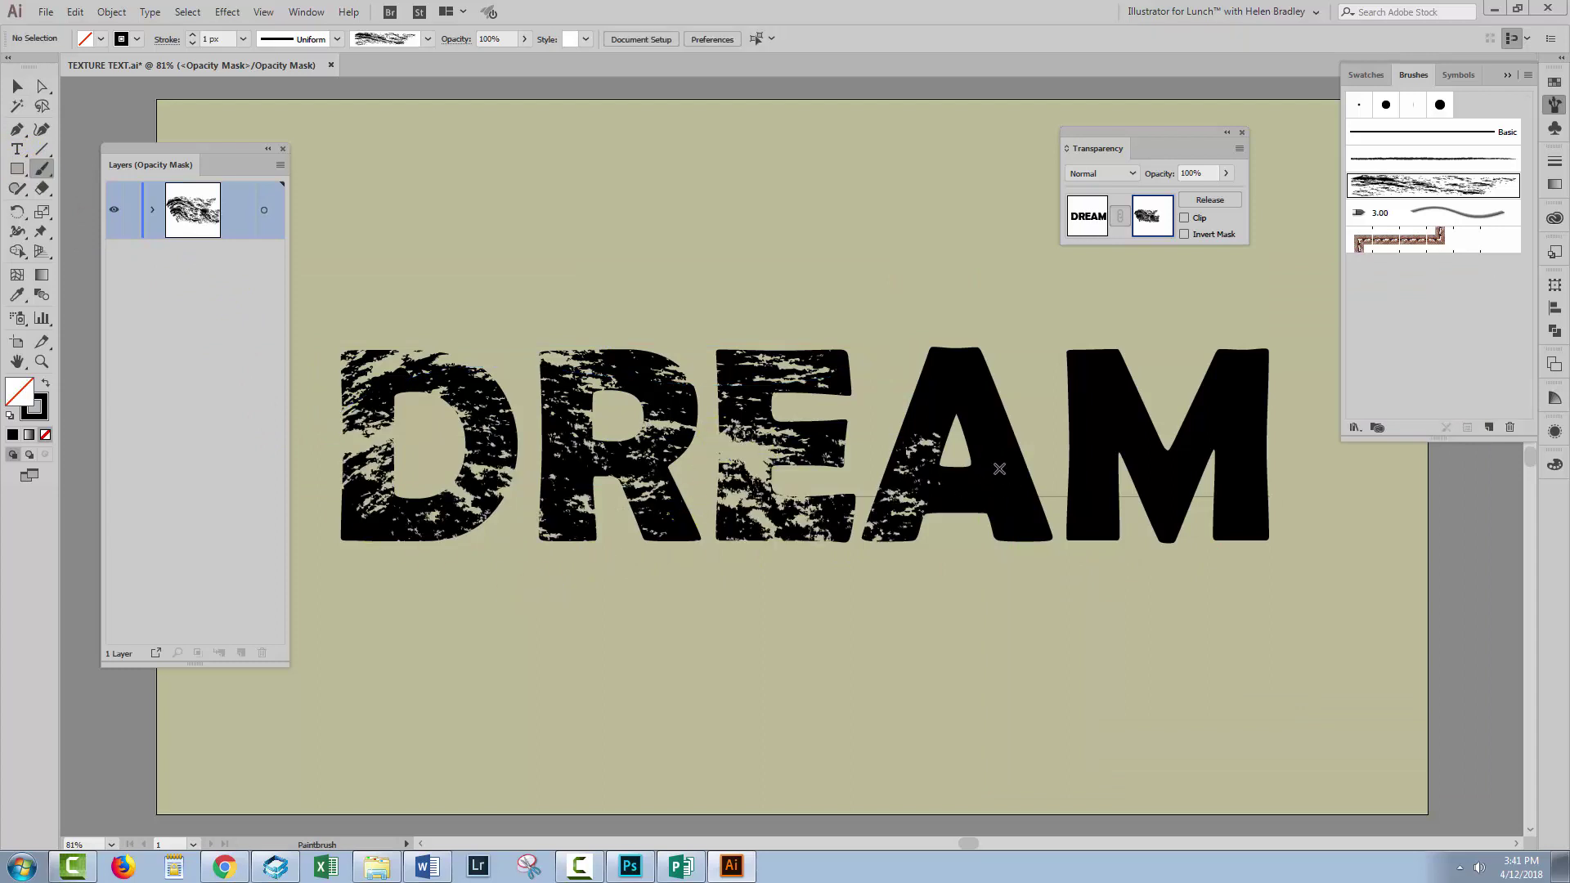
mouse_move(952, 387)
mouse_down()
mouse_move(1170, 423)
mouse_move(1296, 396)
mouse_up()
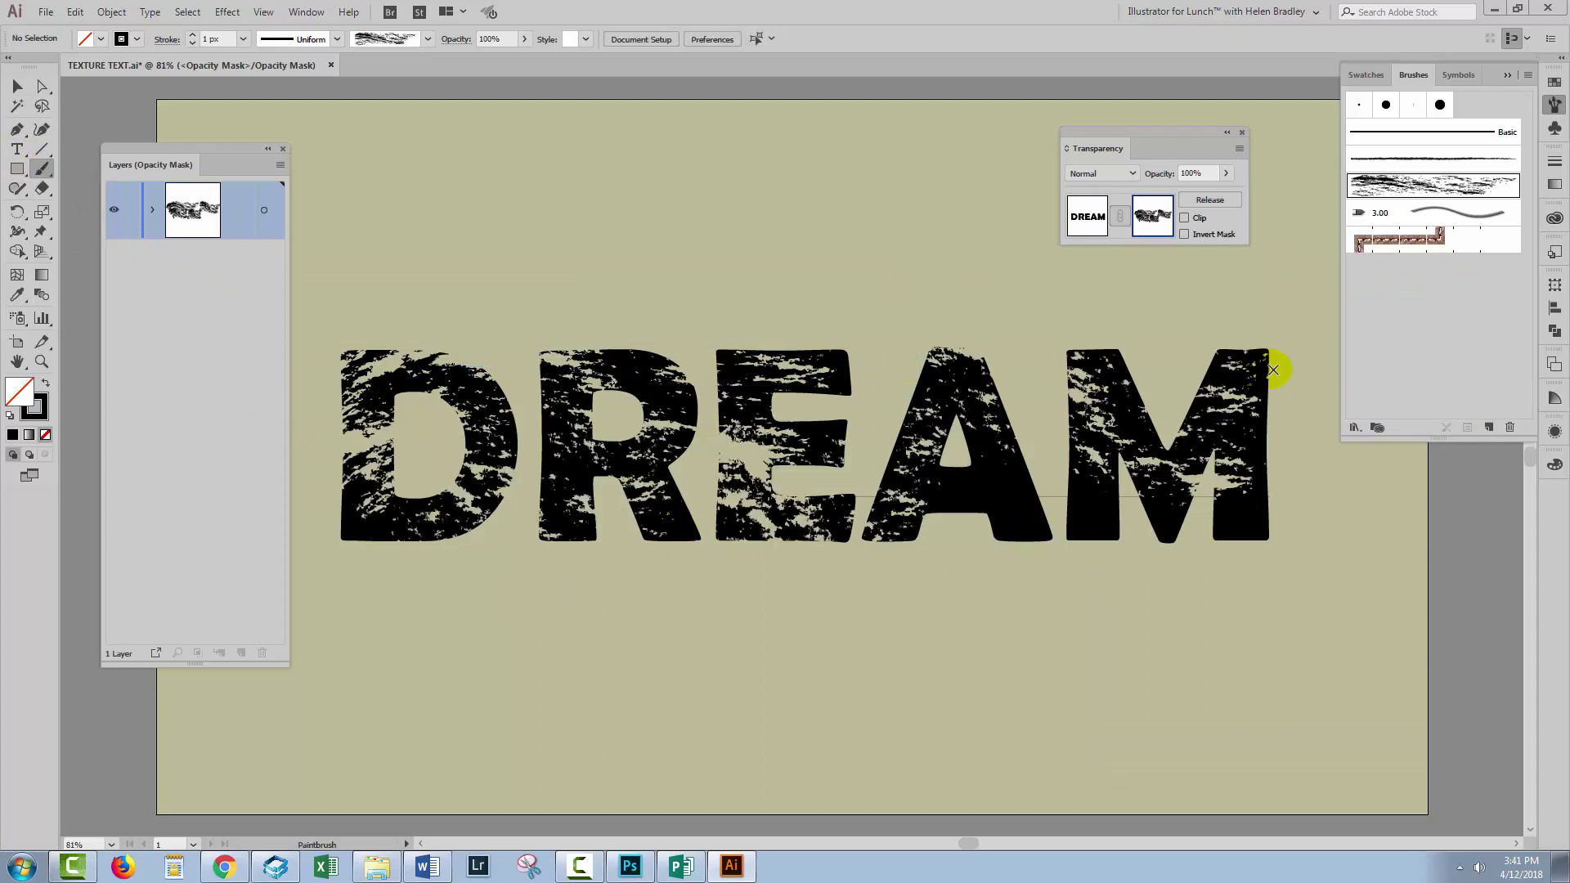
drag(863, 515, 863, 515)
mouse_move(1102, 548)
mouse_down()
mouse_move(1266, 560)
mouse_move(1297, 525)
mouse_move(1128, 453)
mouse_move(1086, 360)
mouse_move(1091, 333)
mouse_move(1068, 328)
mouse_move(816, 338)
mouse_move(658, 488)
mouse_move(675, 523)
mouse_up()
drag(396, 436, 397, 435)
drag(304, 558, 308, 559)
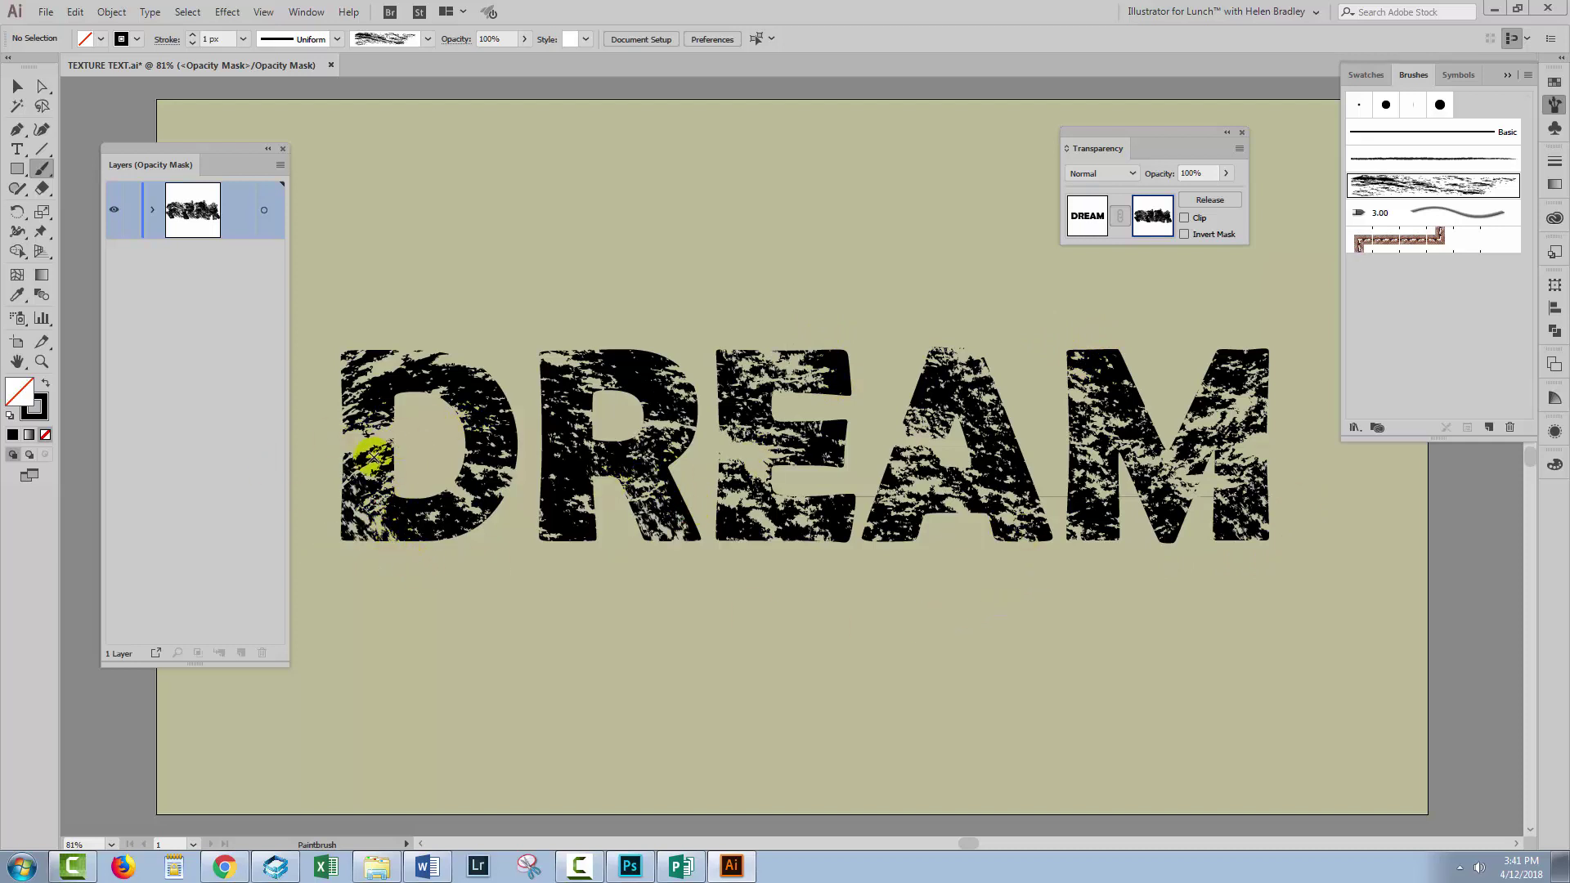
Change the stroke colour to mid-grey 878787 in the Color Picker
click(32, 405)
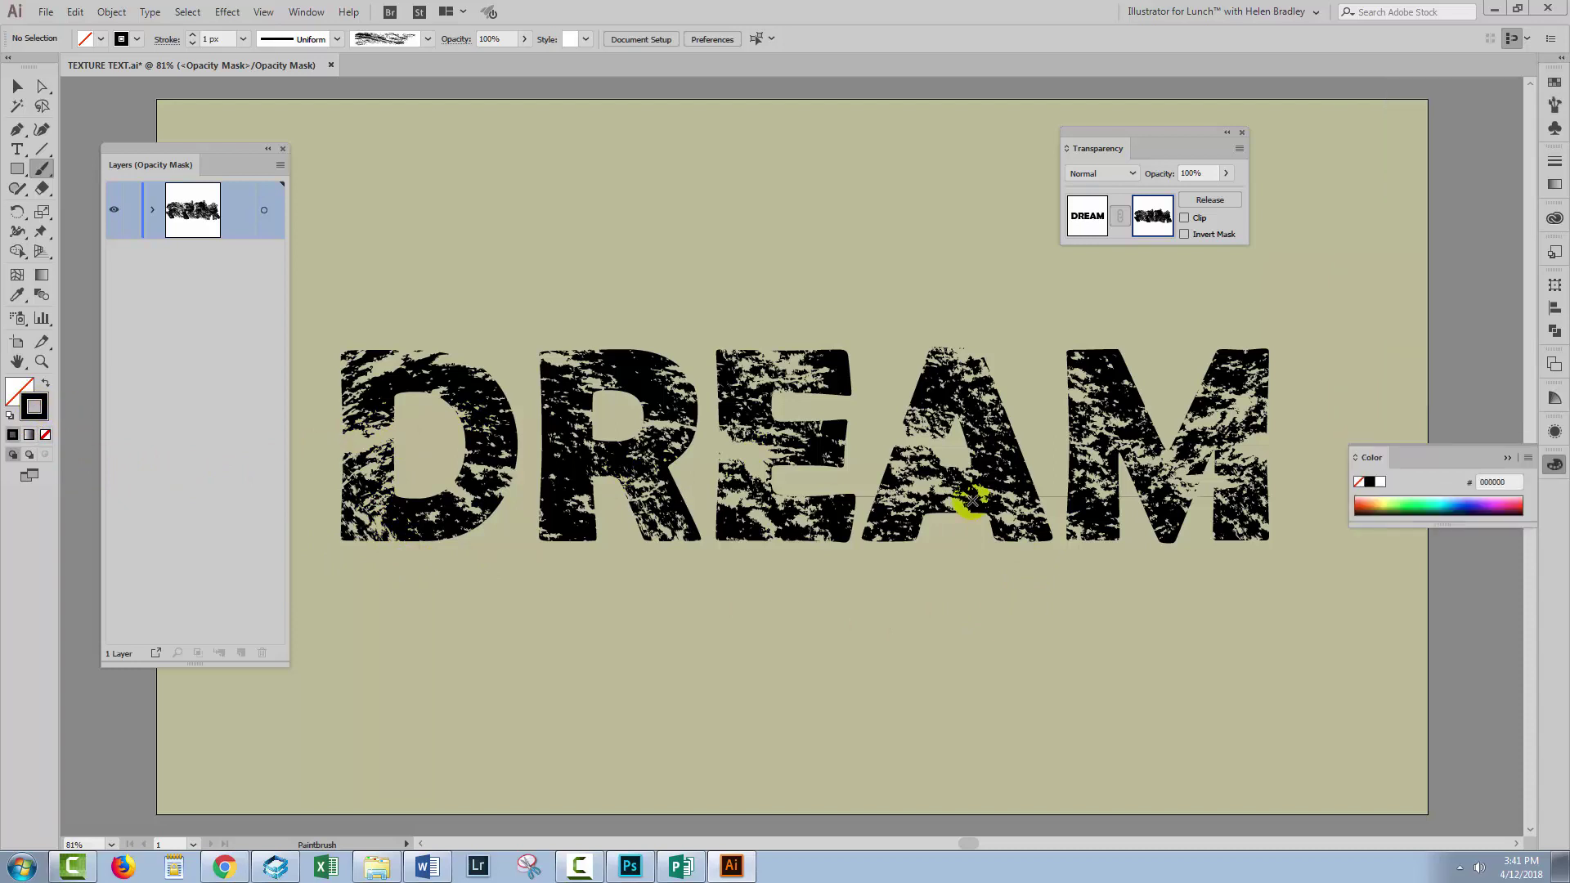
double_click(39, 413)
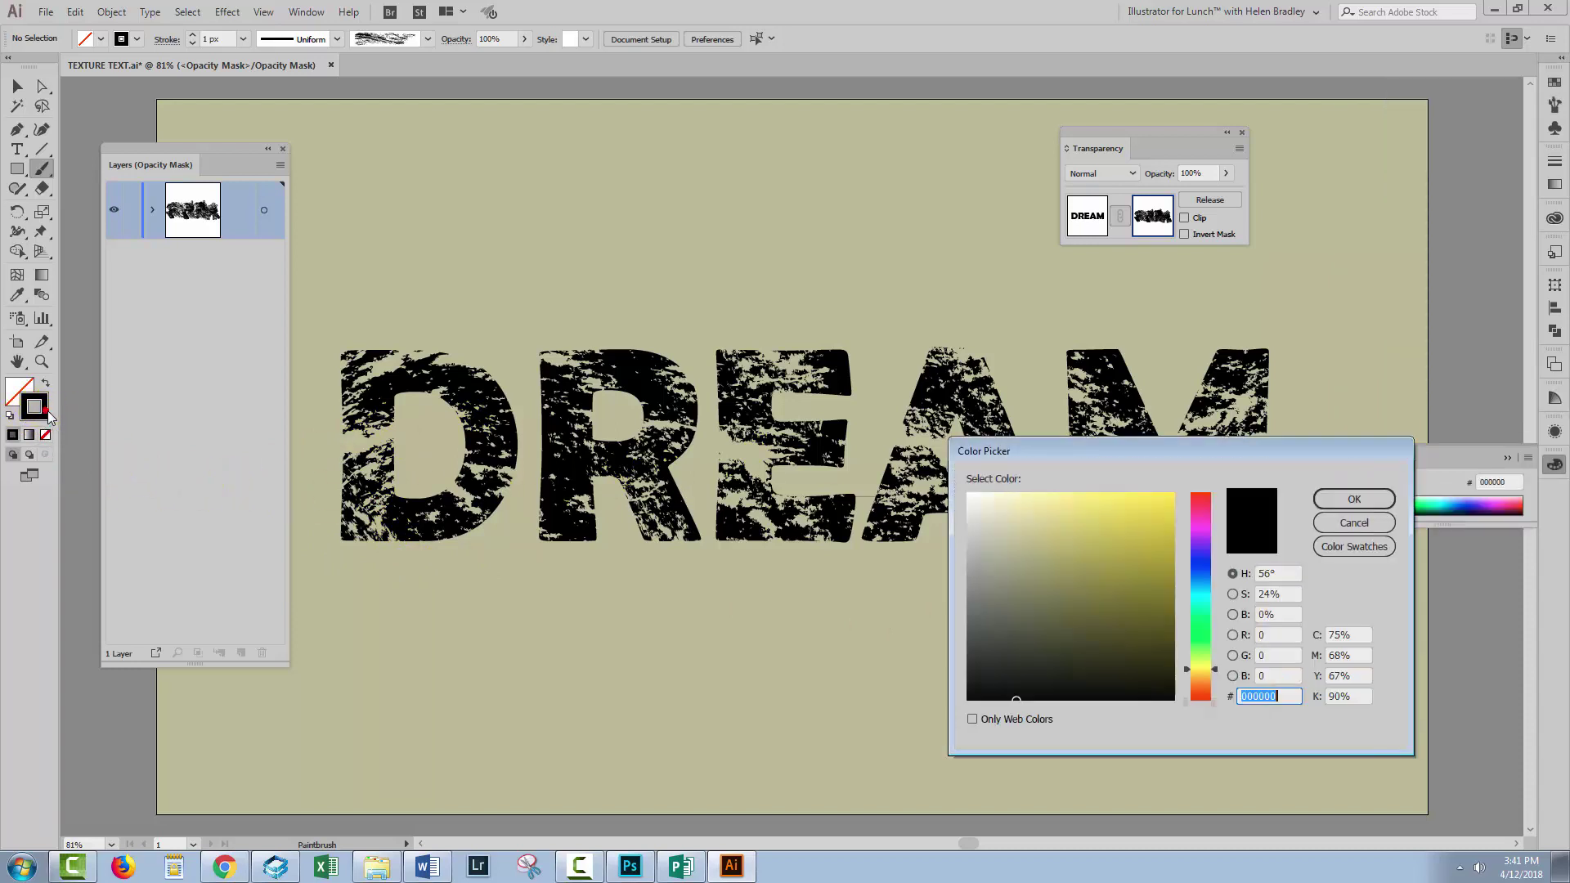
click(968, 597)
click(1355, 499)
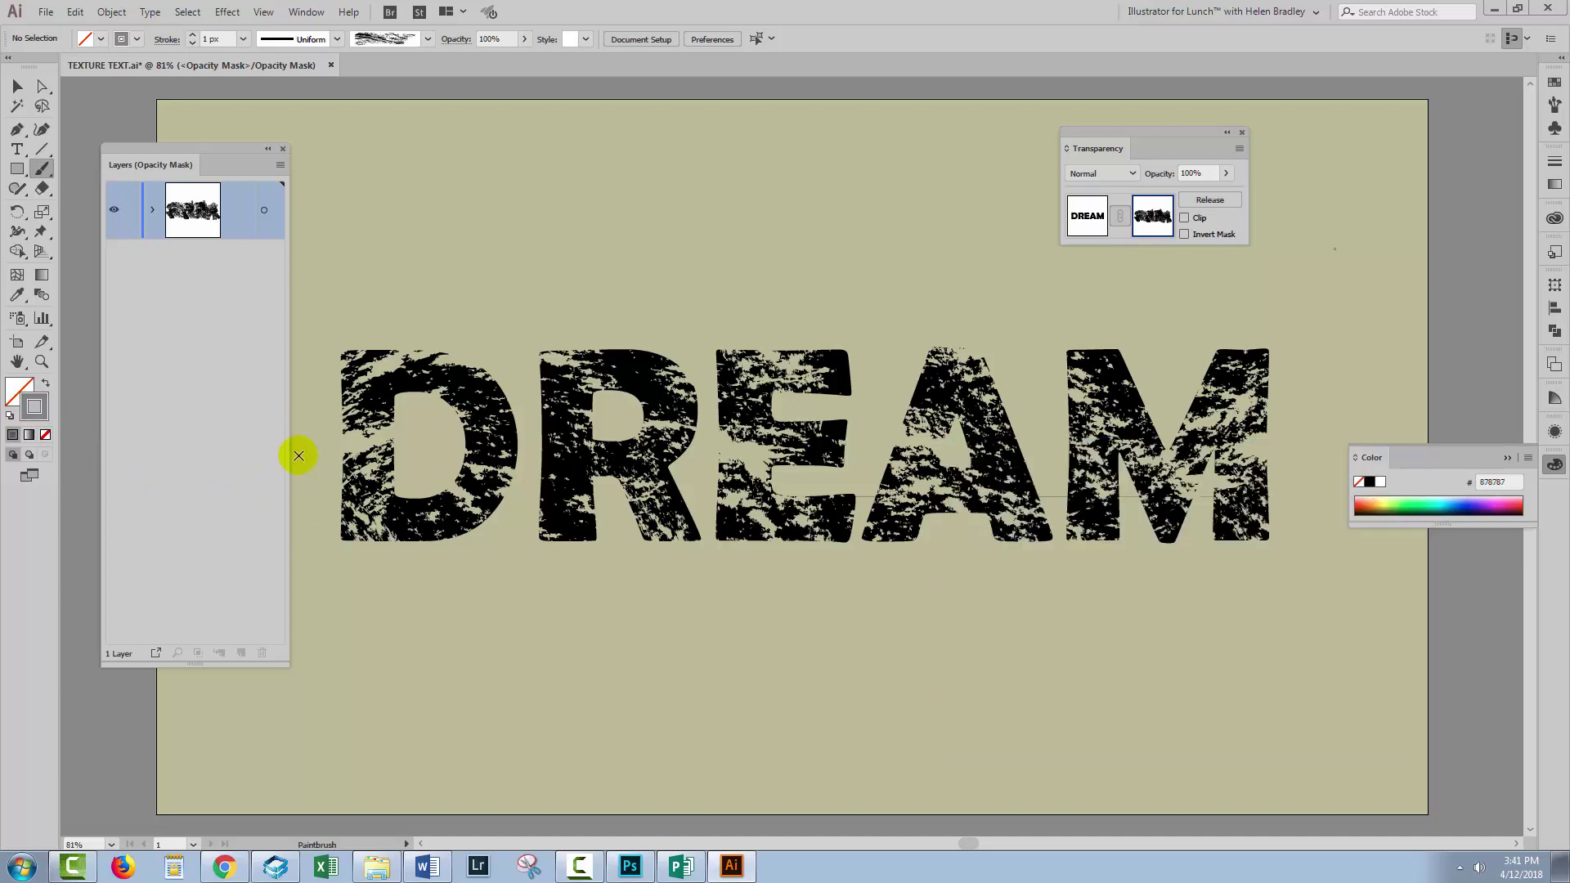
Paint grey texture over the D, R, top of the E and the M's left diagonal
mouse_move(597, 478)
mouse_down()
mouse_move(510, 522)
mouse_move(431, 427)
mouse_move(427, 376)
mouse_up()
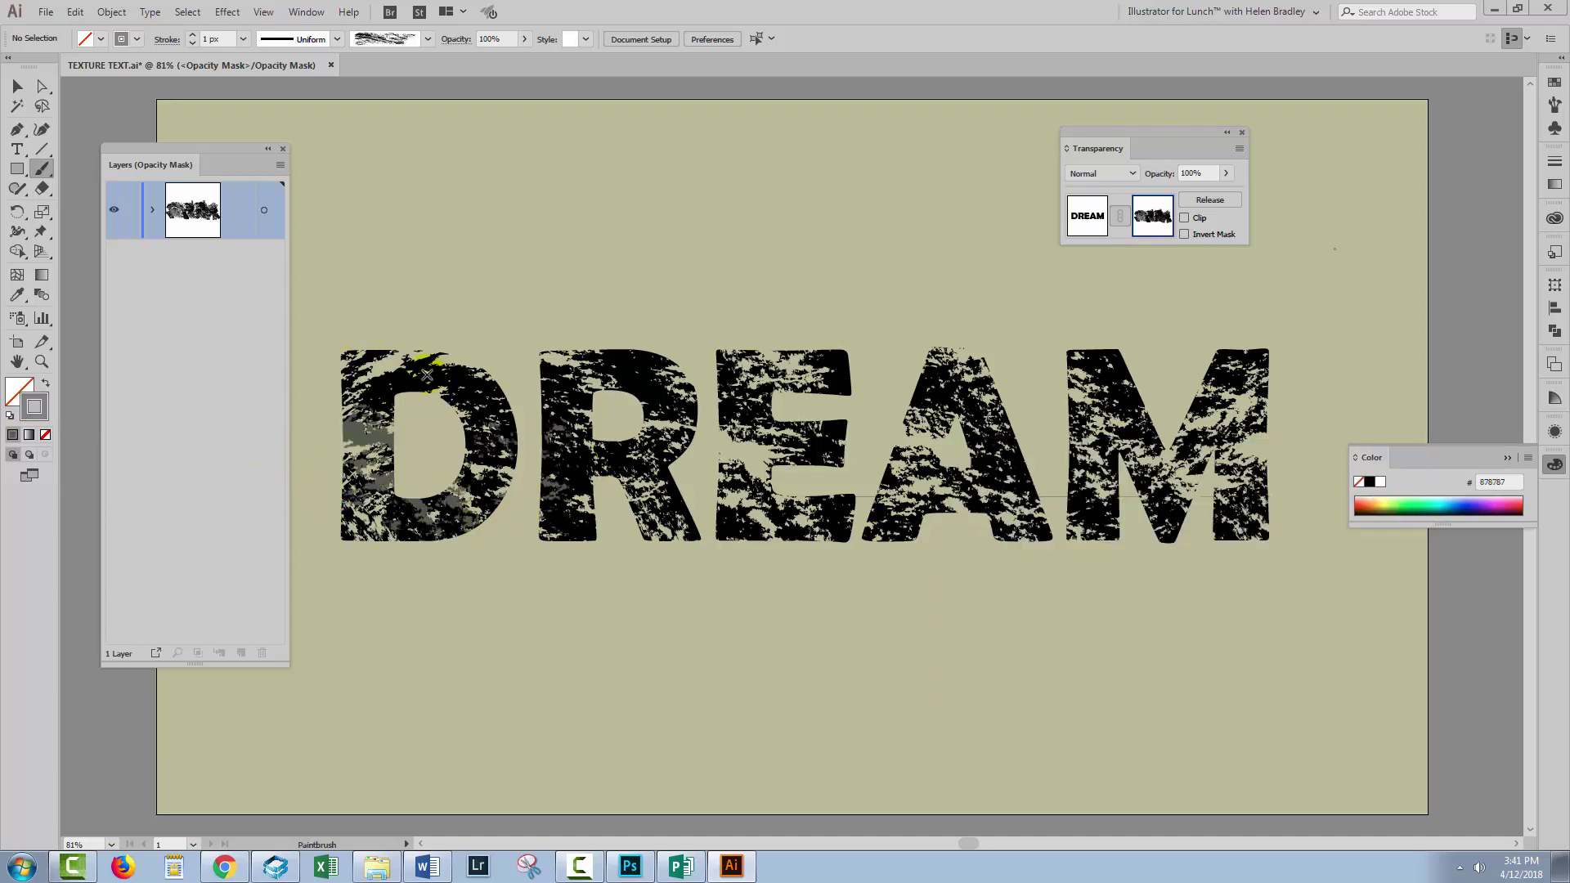
mouse_move(628, 370)
mouse_down()
mouse_move(694, 457)
mouse_move(606, 501)
mouse_up()
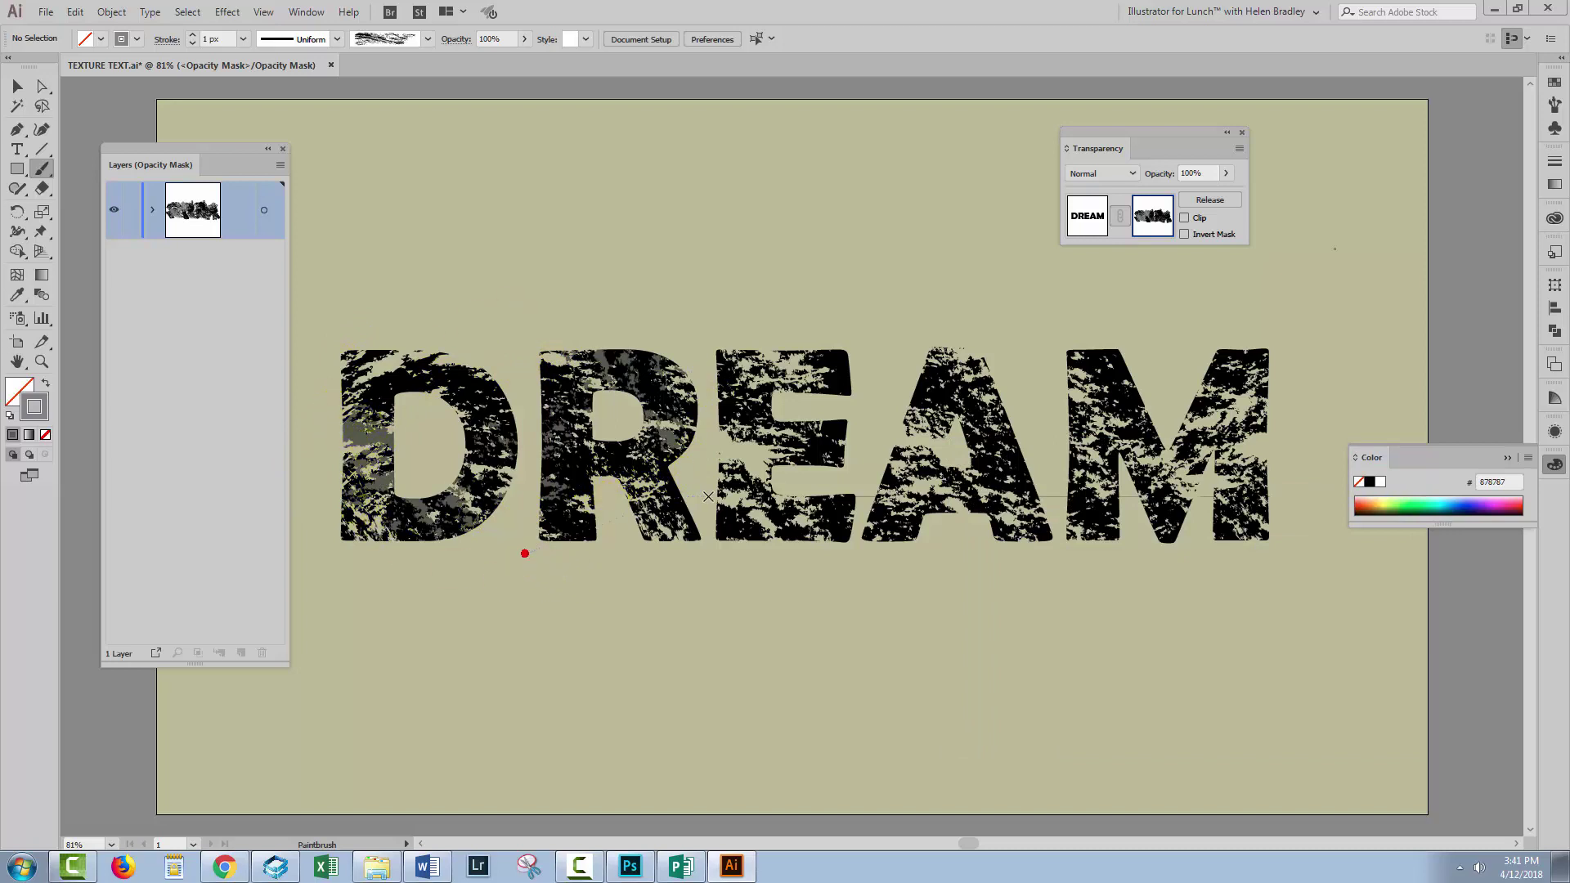
drag(526, 550, 572, 470)
click(789, 330)
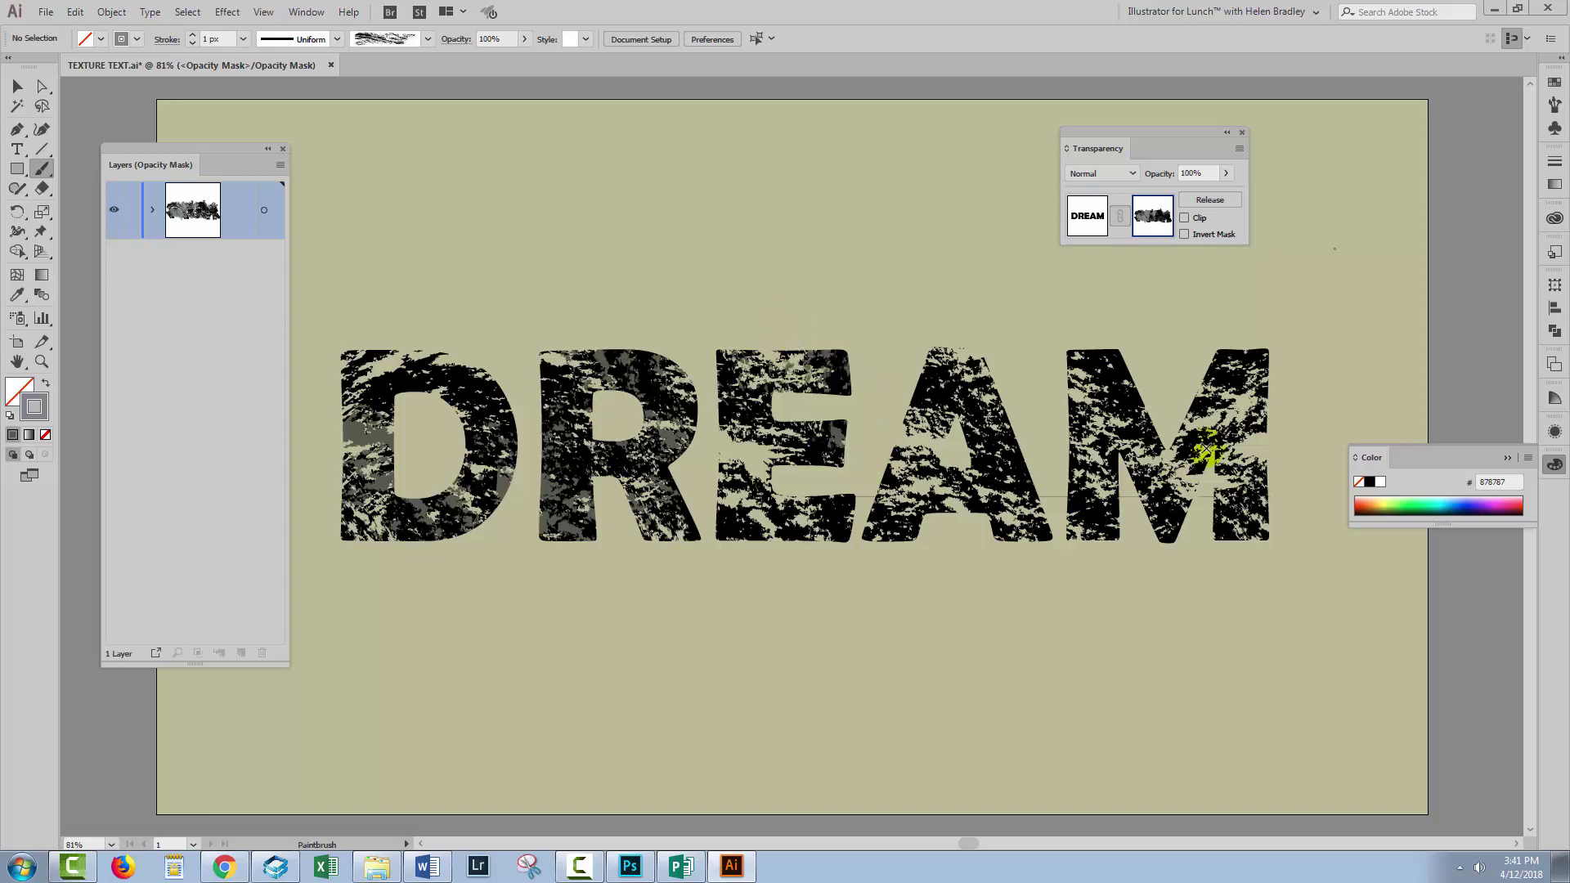
click(1087, 347)
drag(1091, 351, 1146, 475)
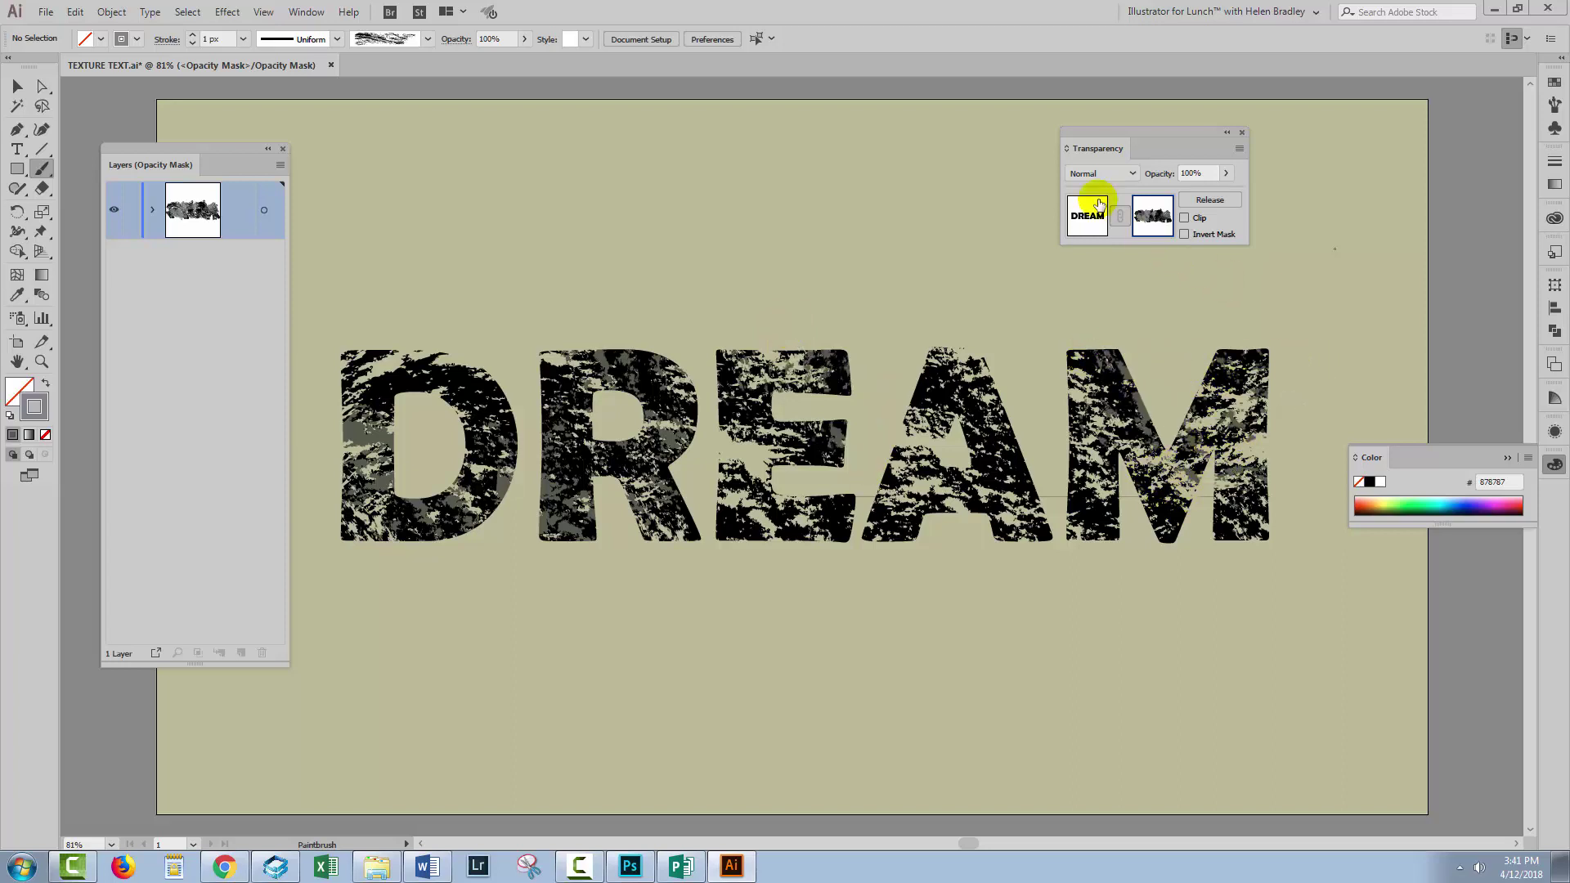
Exit mask editing, deselect DREAM, and lock the DREAM row in the Layers panel
click(1082, 219)
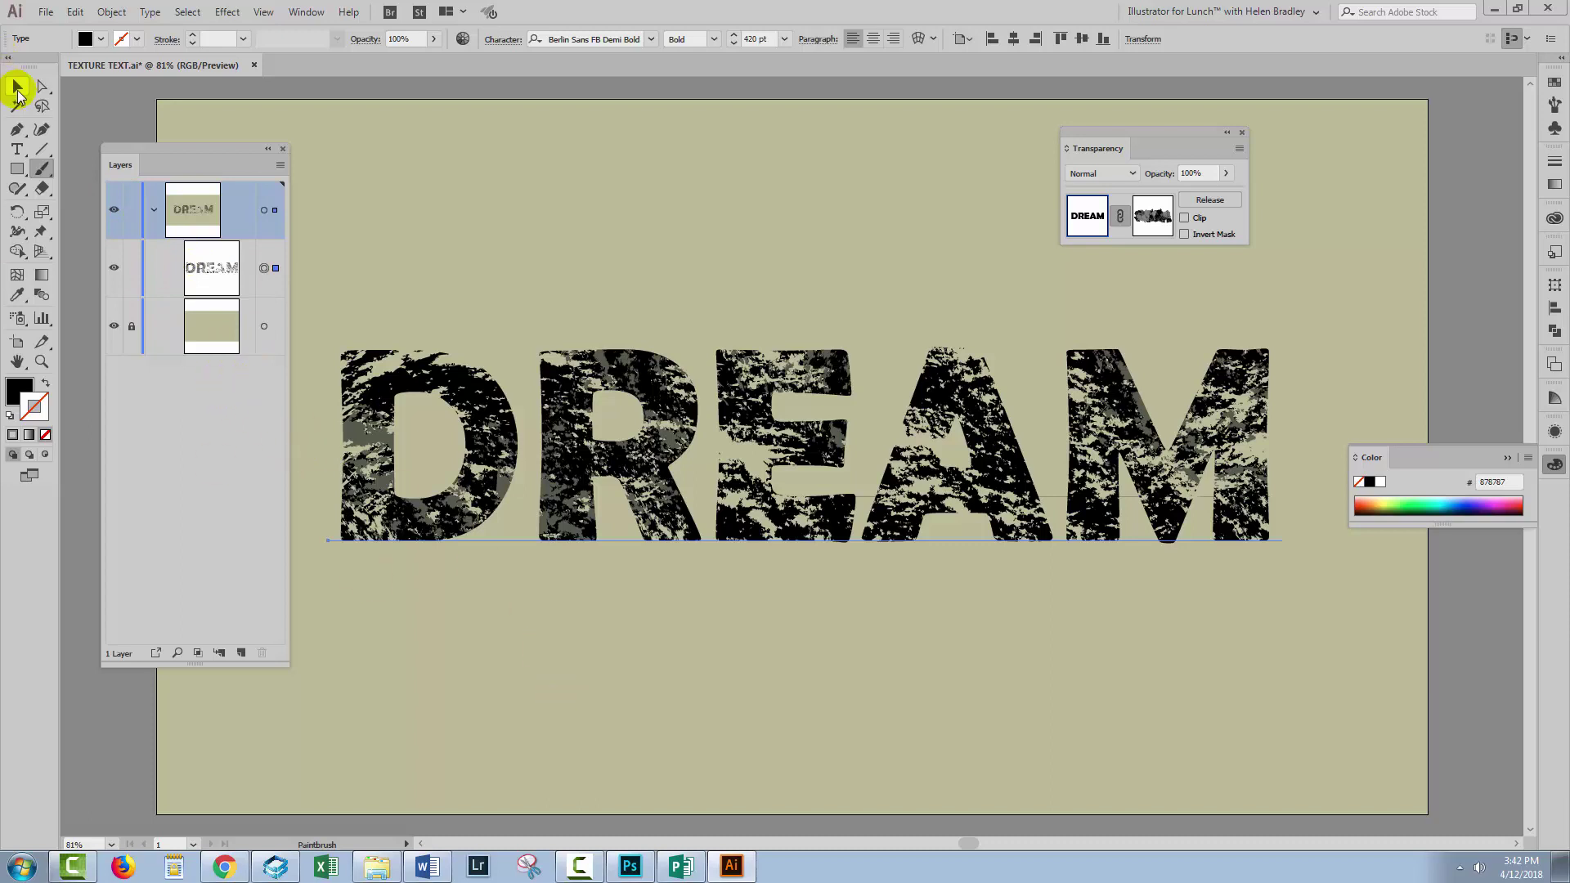
click(17, 86)
click(626, 665)
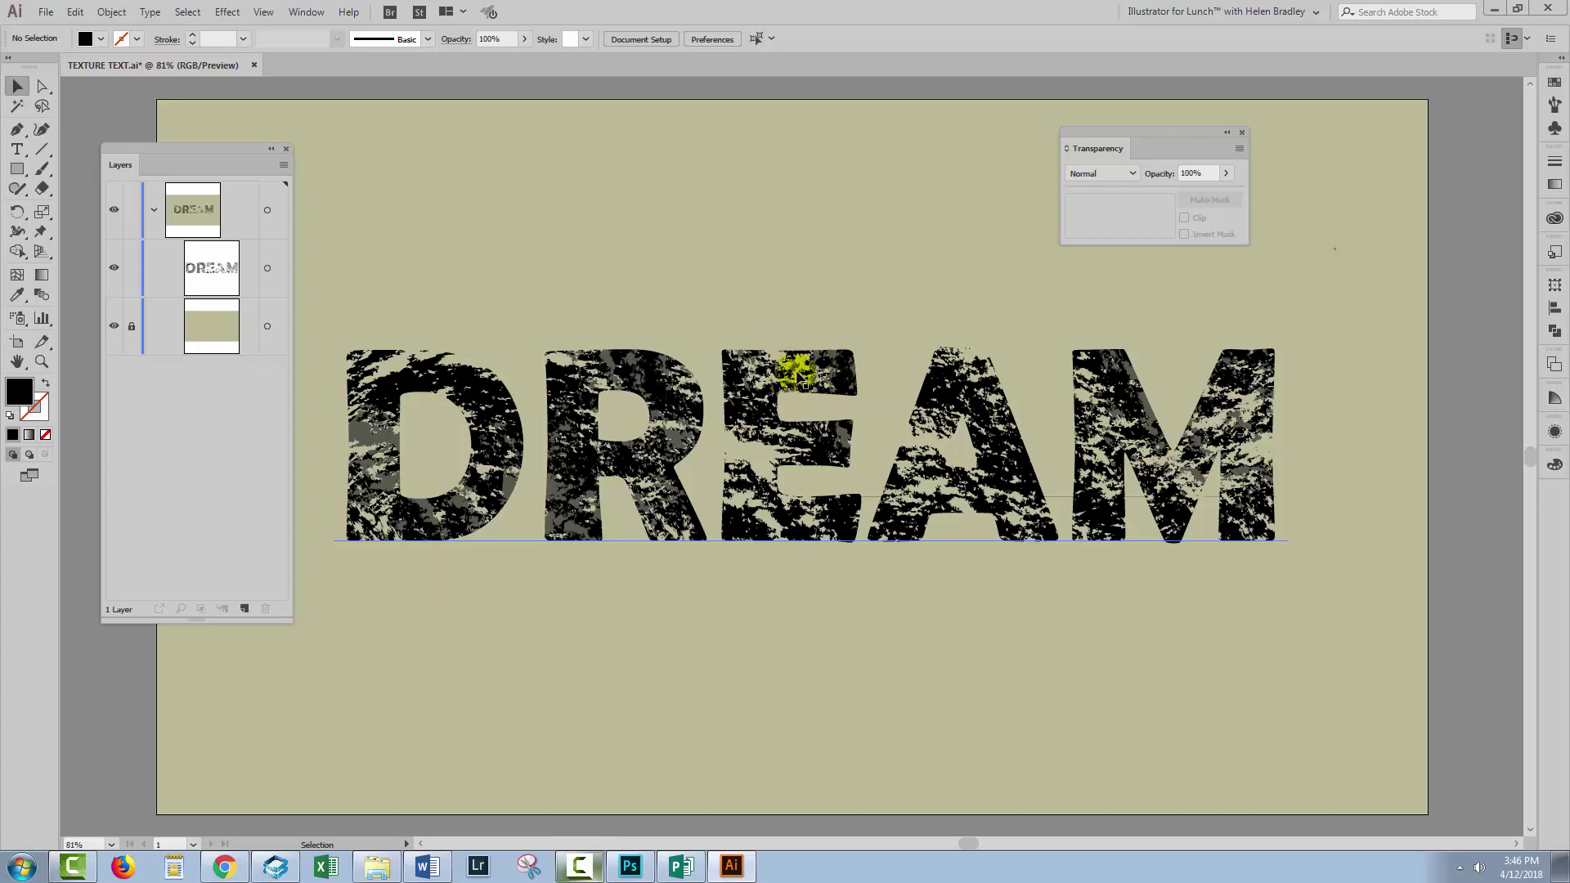
click(132, 269)
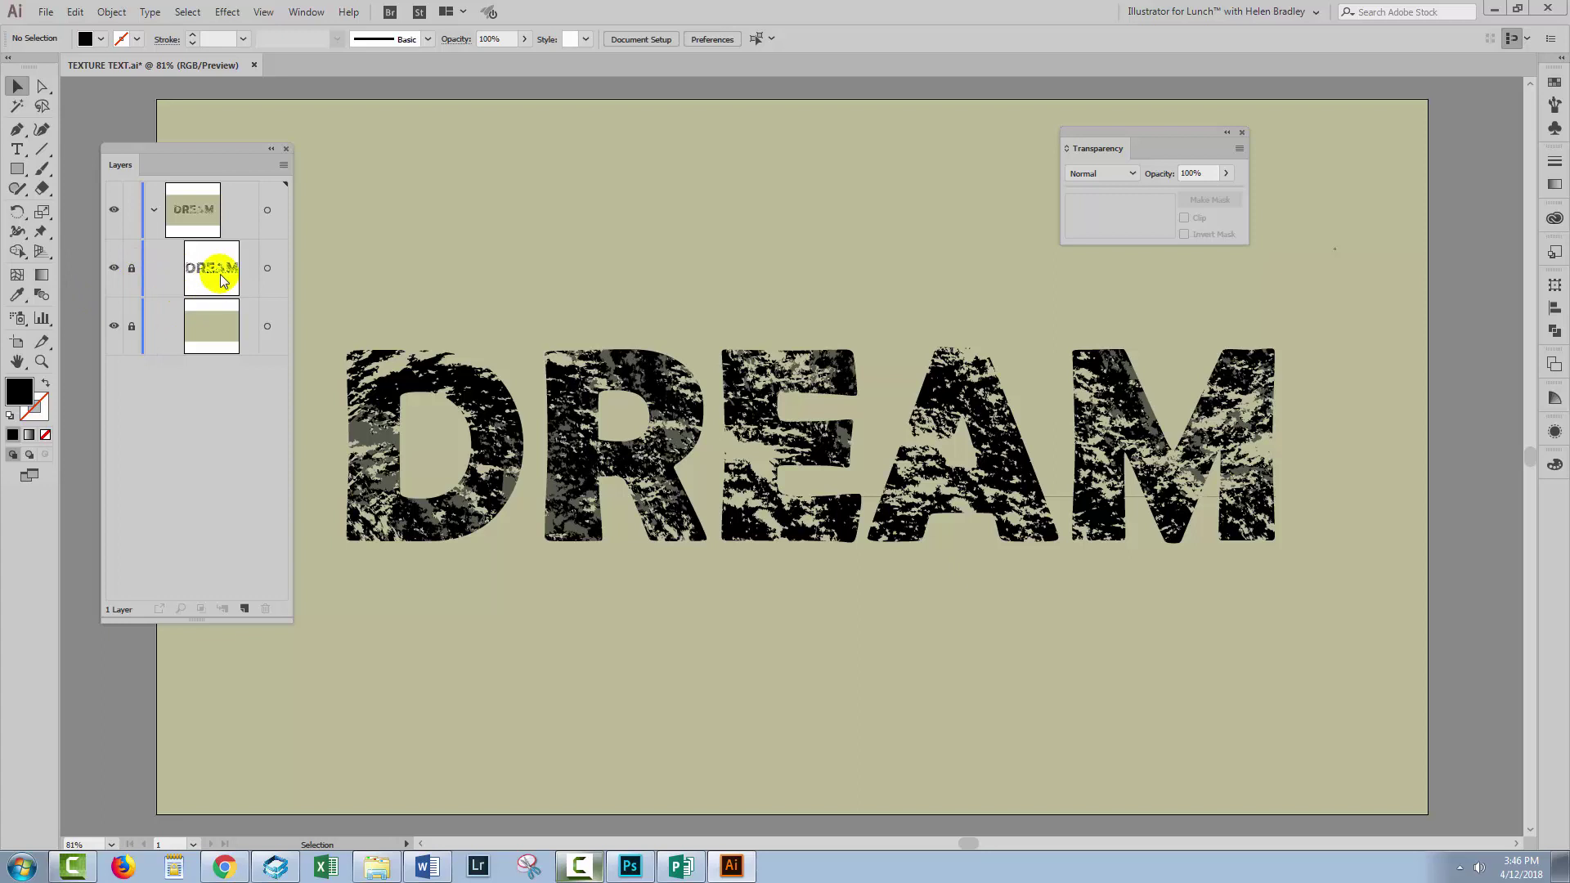
Open the Artistic_ChalkCharcoalPencil brush library from the Brushes panel menu
click(1554, 105)
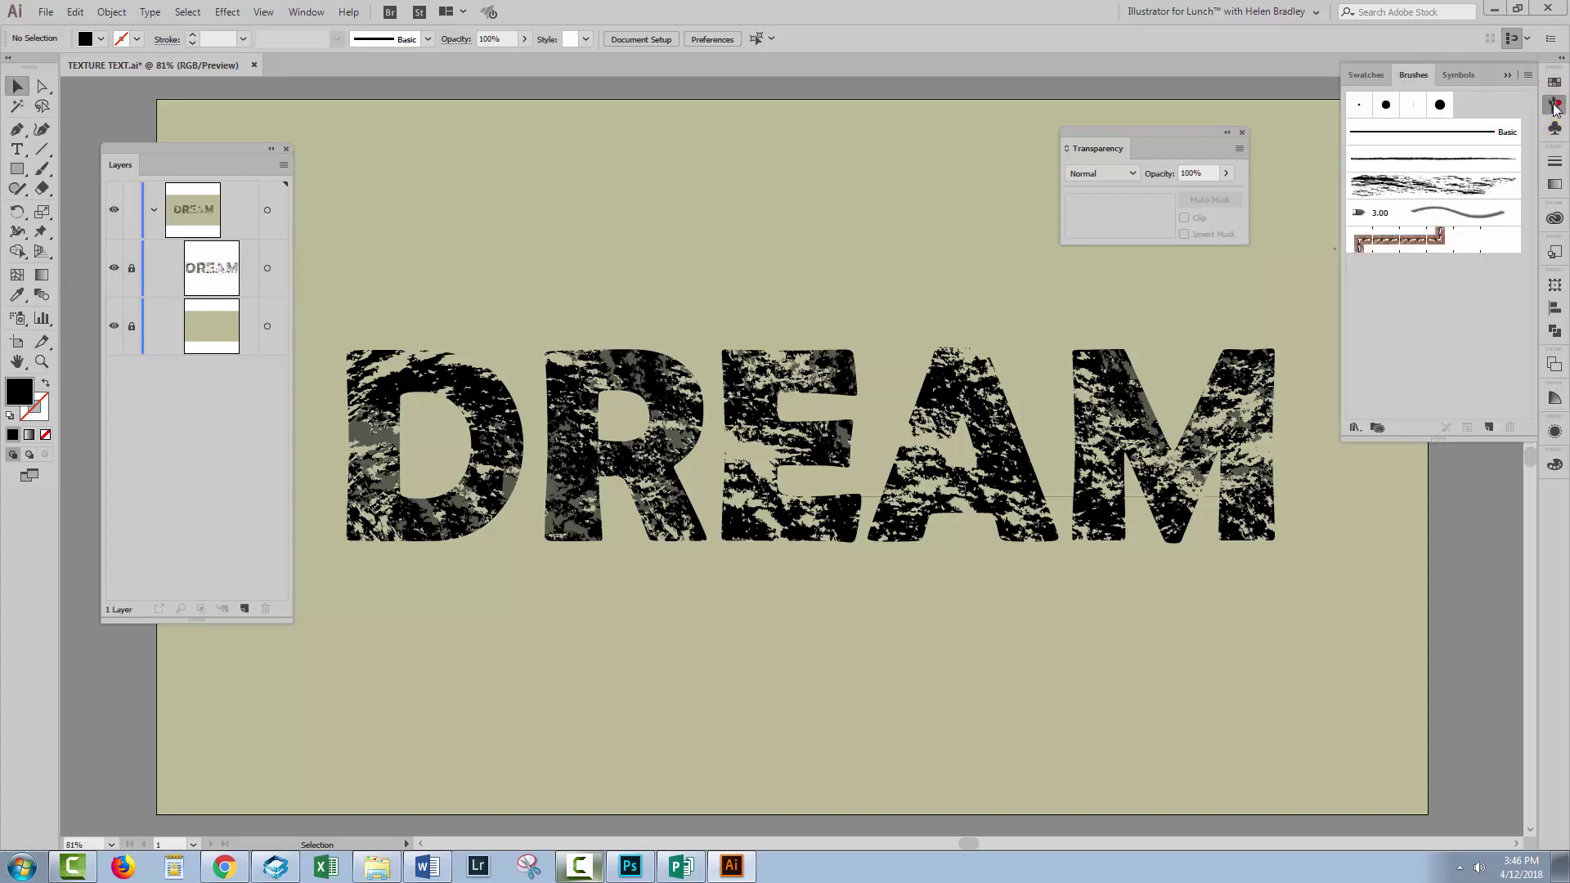
click(1528, 75)
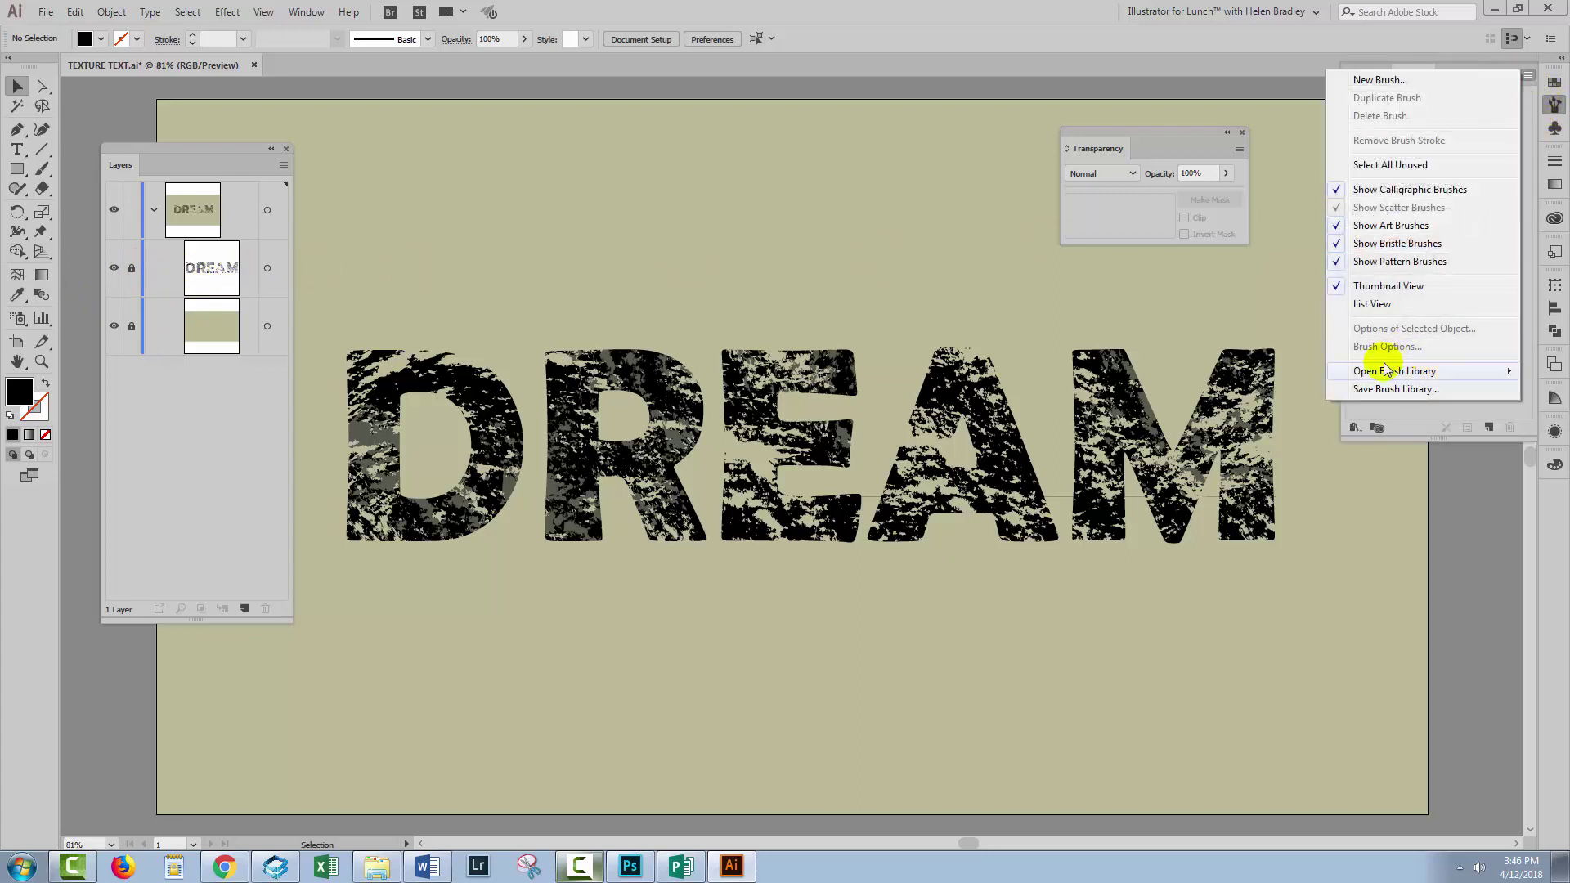
mouse_move(1386, 372)
mouse_move(1212, 390)
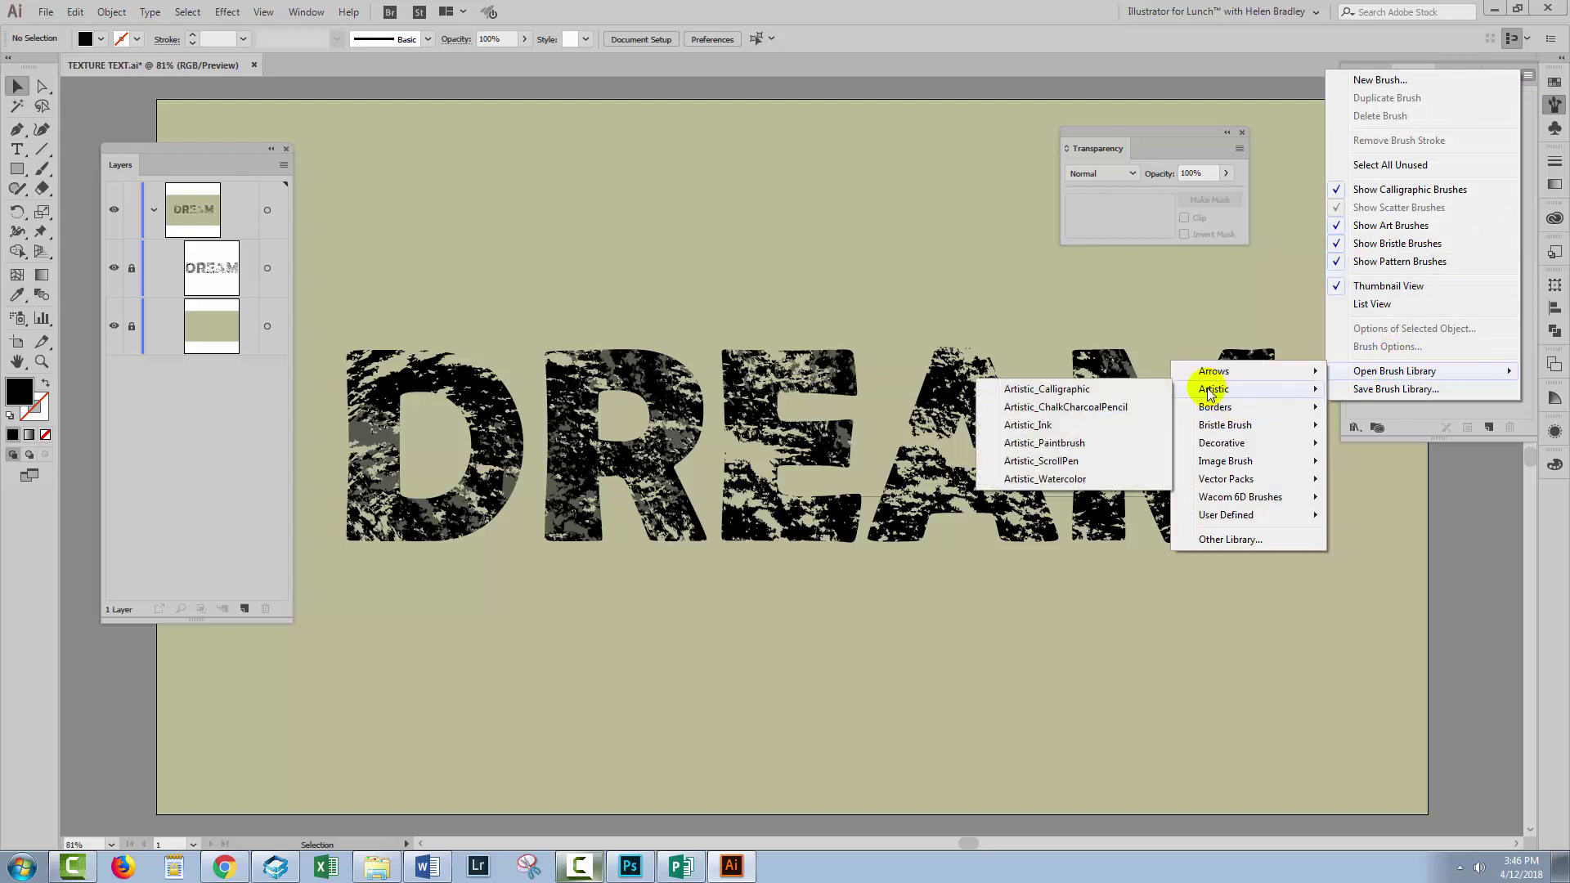
click(1054, 409)
Bring the first chalk brush over, close the library, and select the Chalk brush
mouse_move(791, 429)
mouse_down()
mouse_move(1493, 281)
mouse_move(1437, 308)
mouse_up()
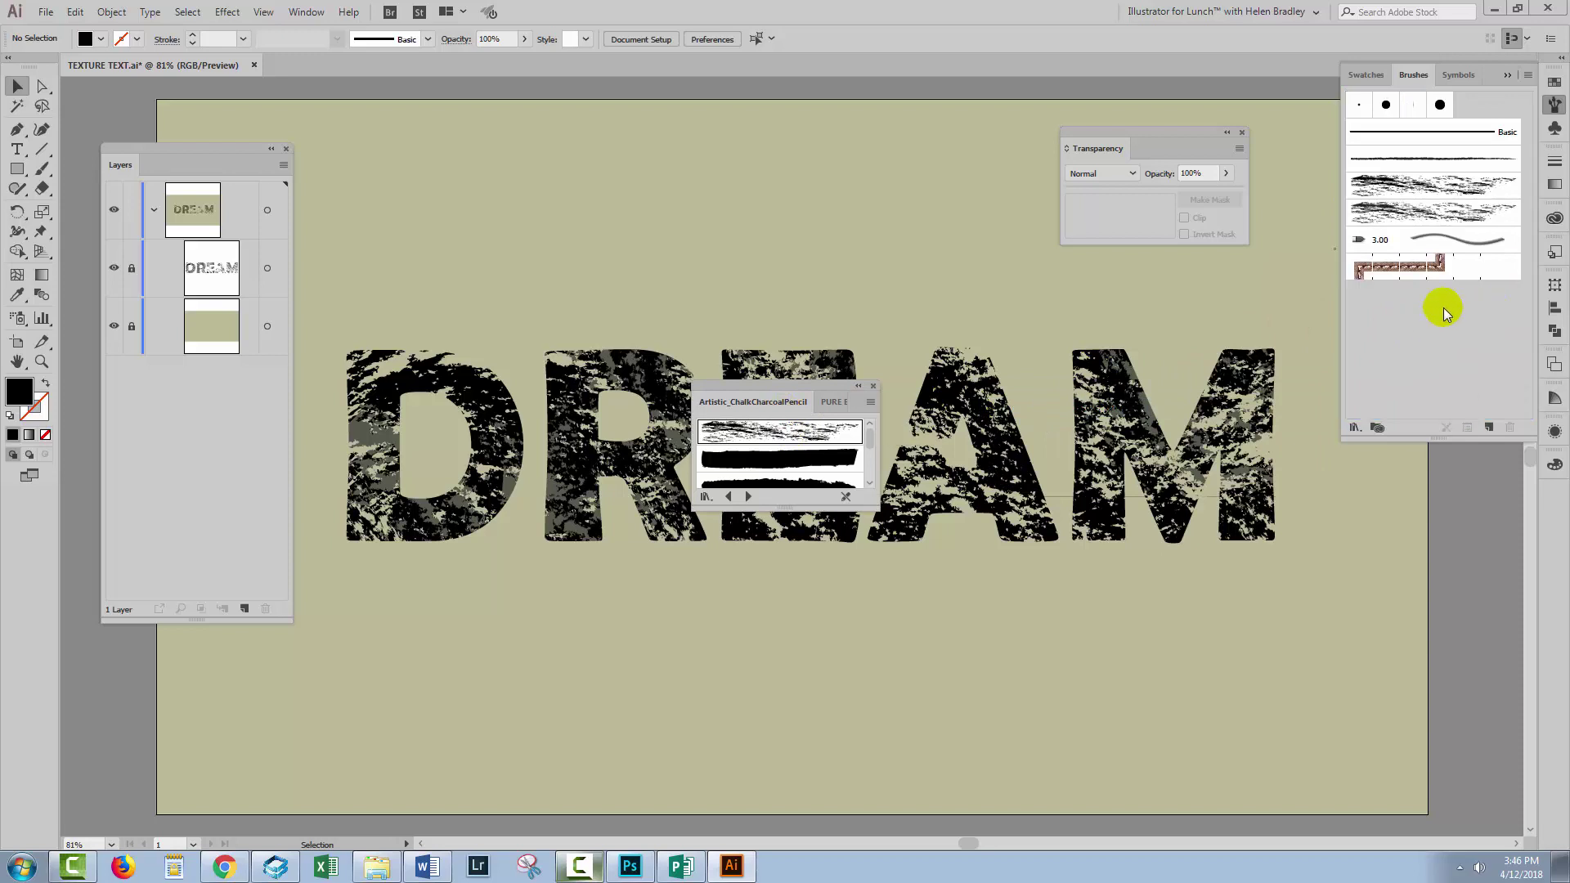
click(873, 387)
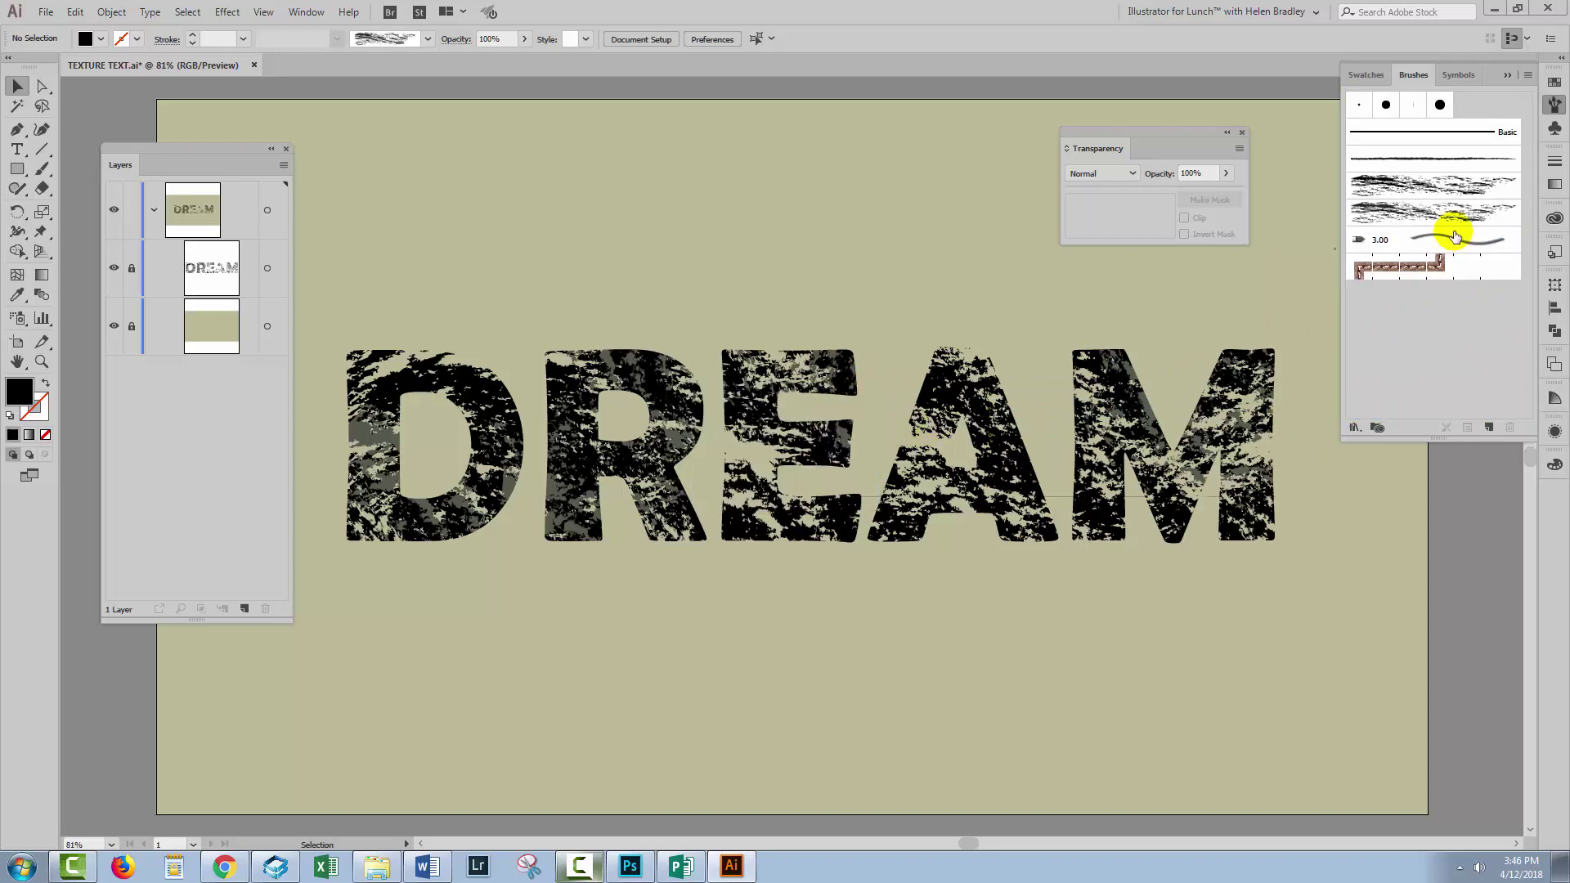
click(1412, 214)
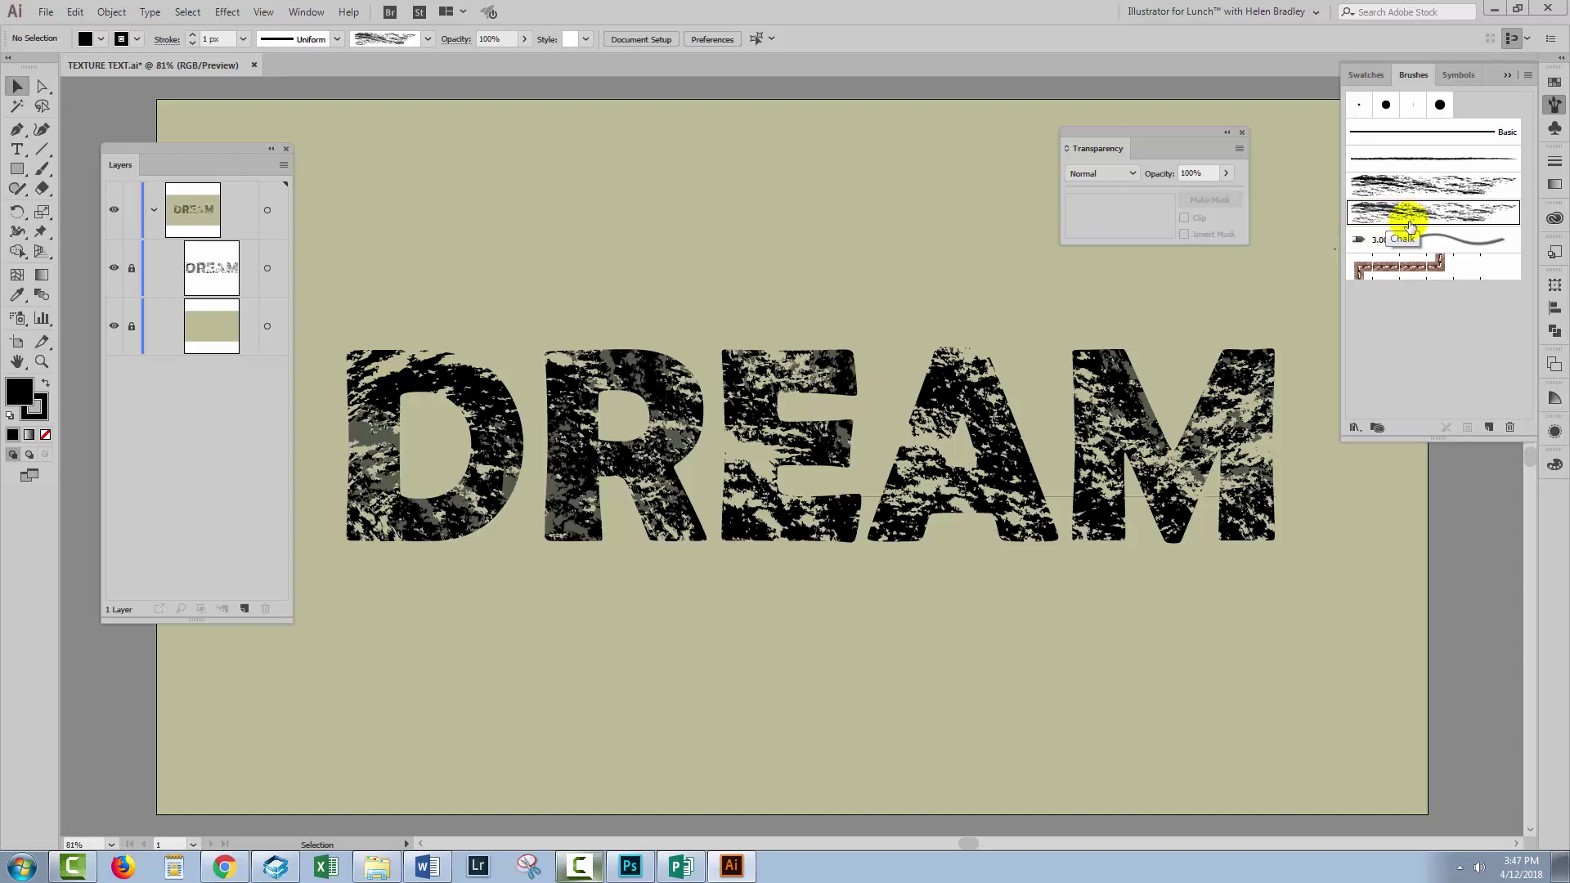
Drop the Chalk brush artwork onto the canvas and ungroup it fully with Object > Ungroup
drag(1391, 214, 617, 214)
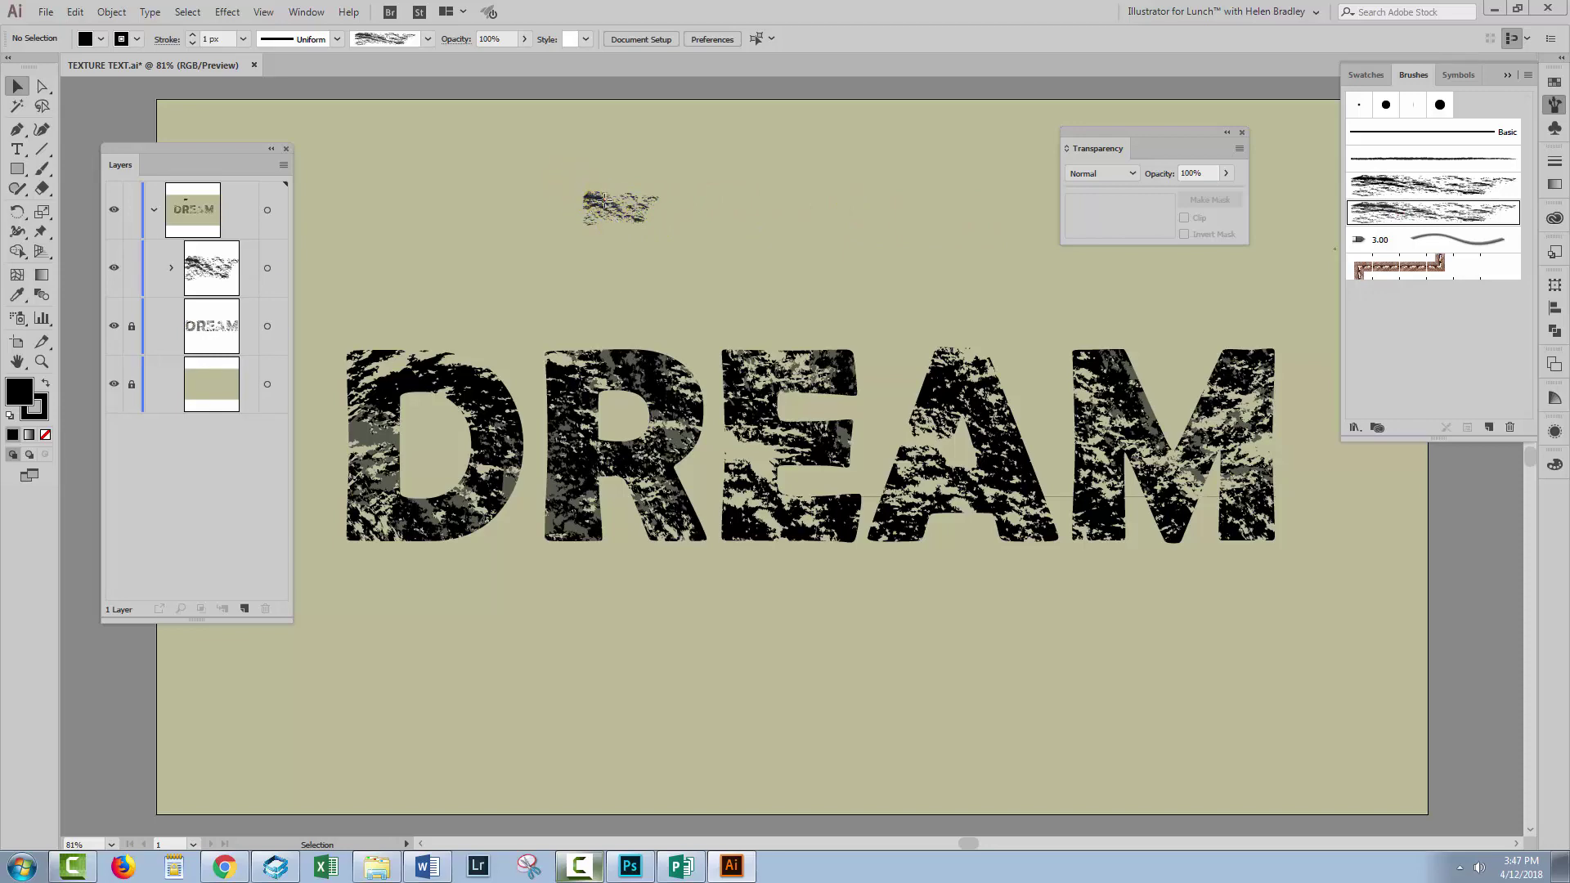
click(611, 208)
click(100, 10)
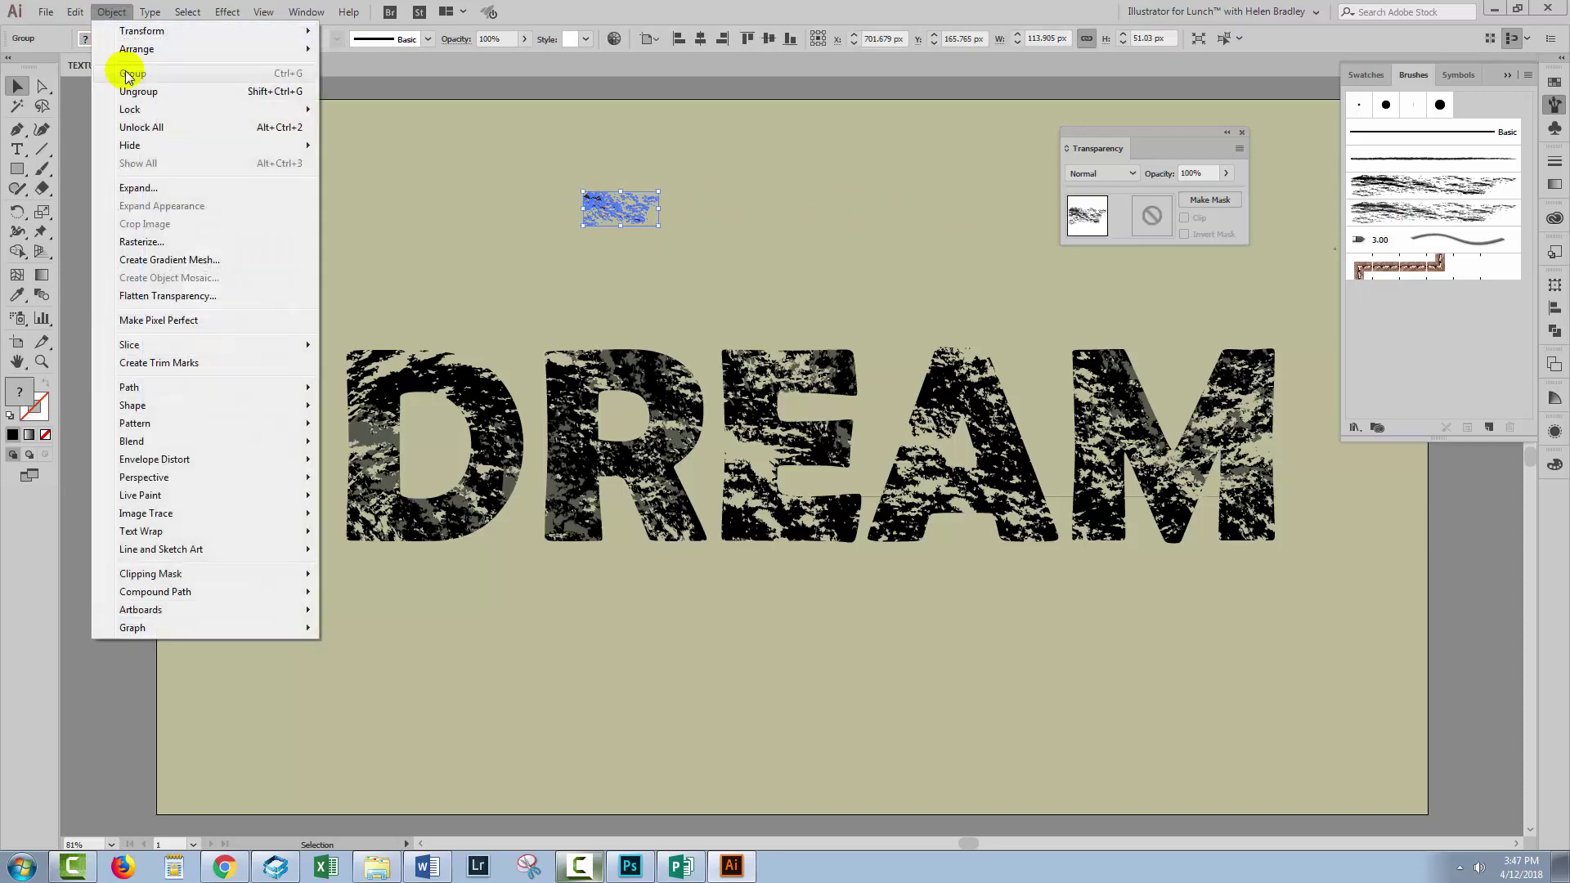
click(122, 94)
click(112, 12)
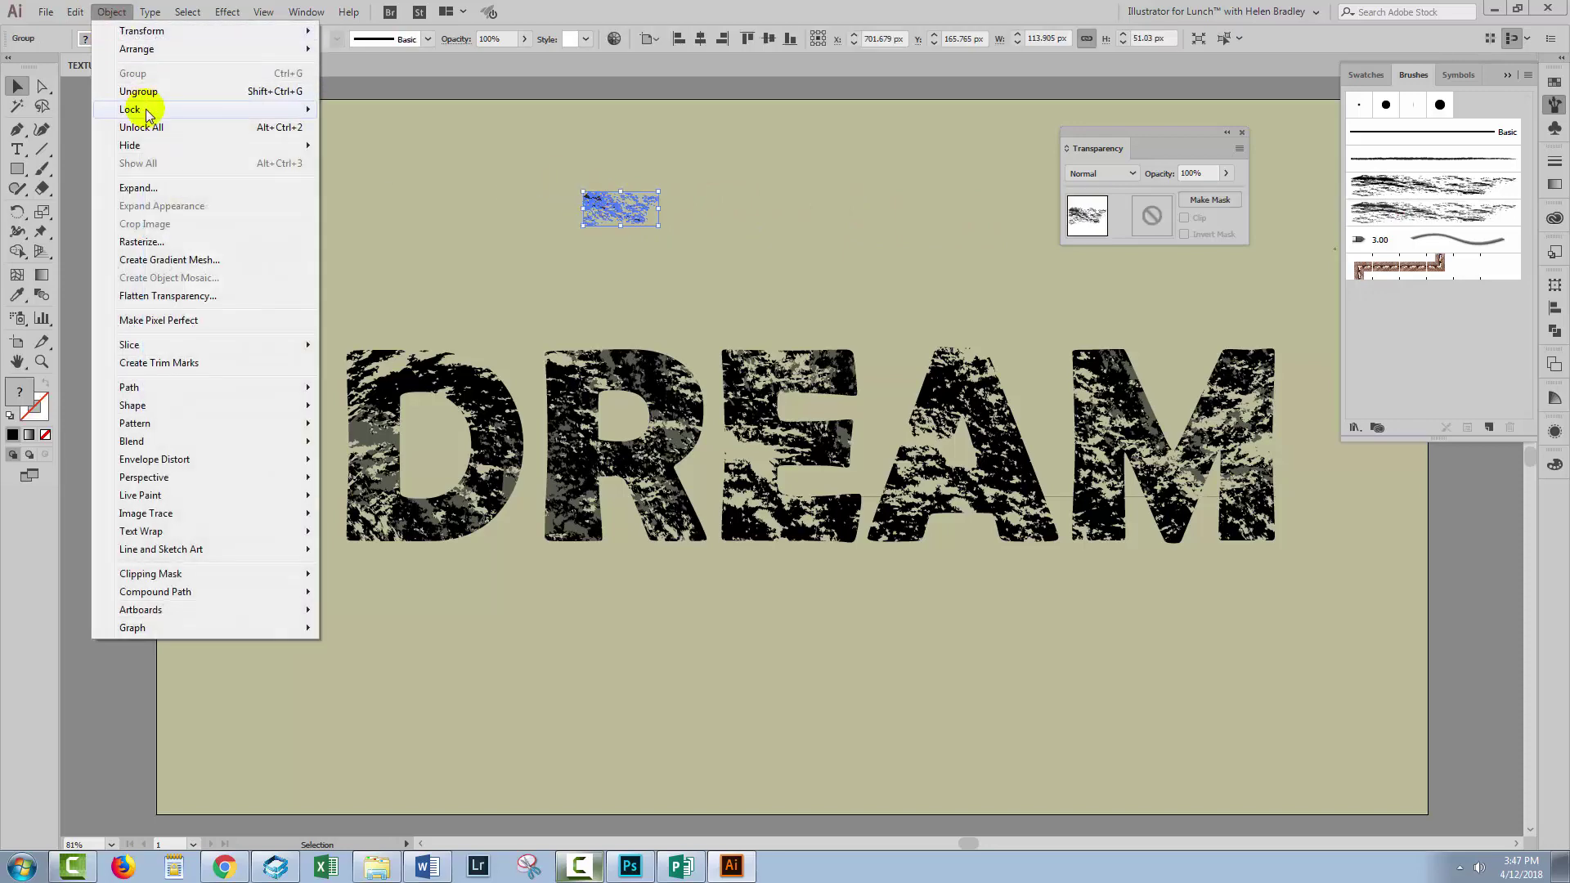
click(139, 91)
click(113, 11)
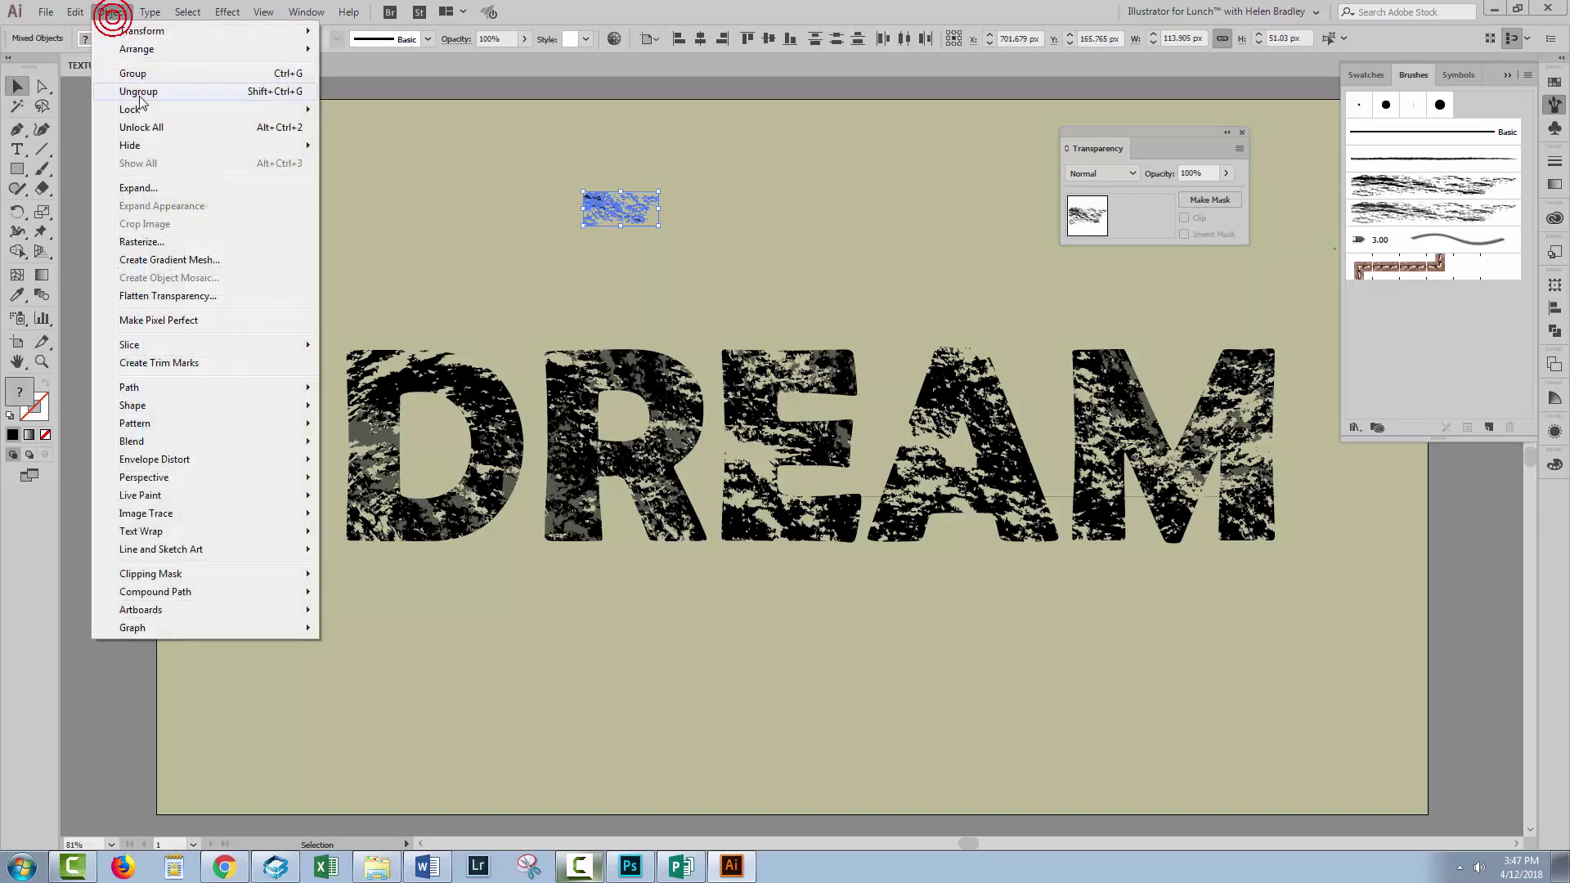
click(139, 91)
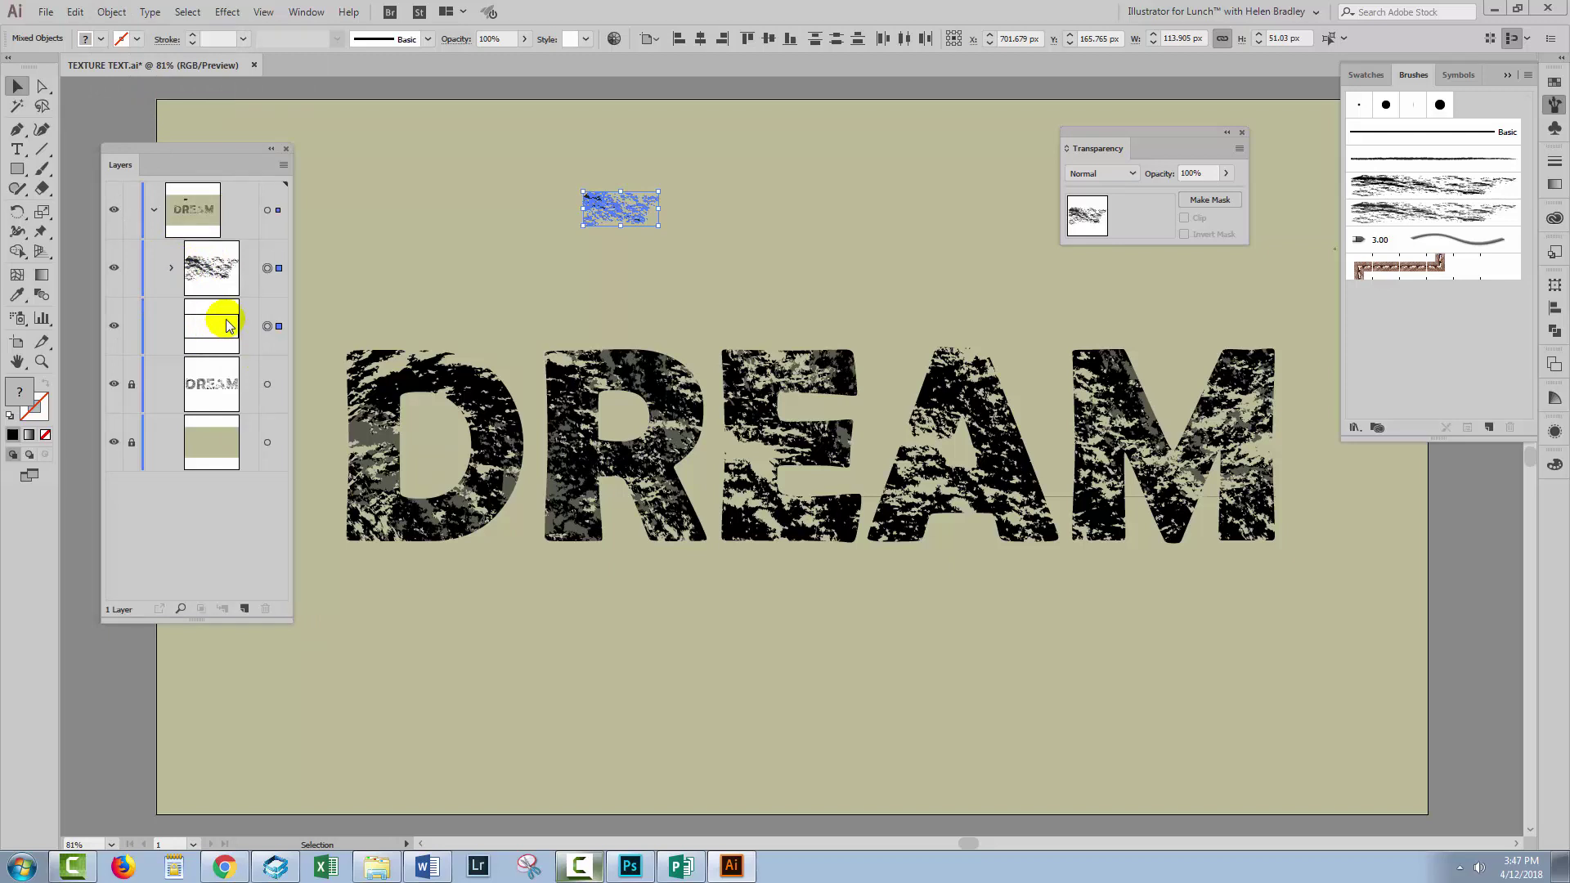
Lock and hide the blank background rectangle, then target only the texture artwork
click(128, 325)
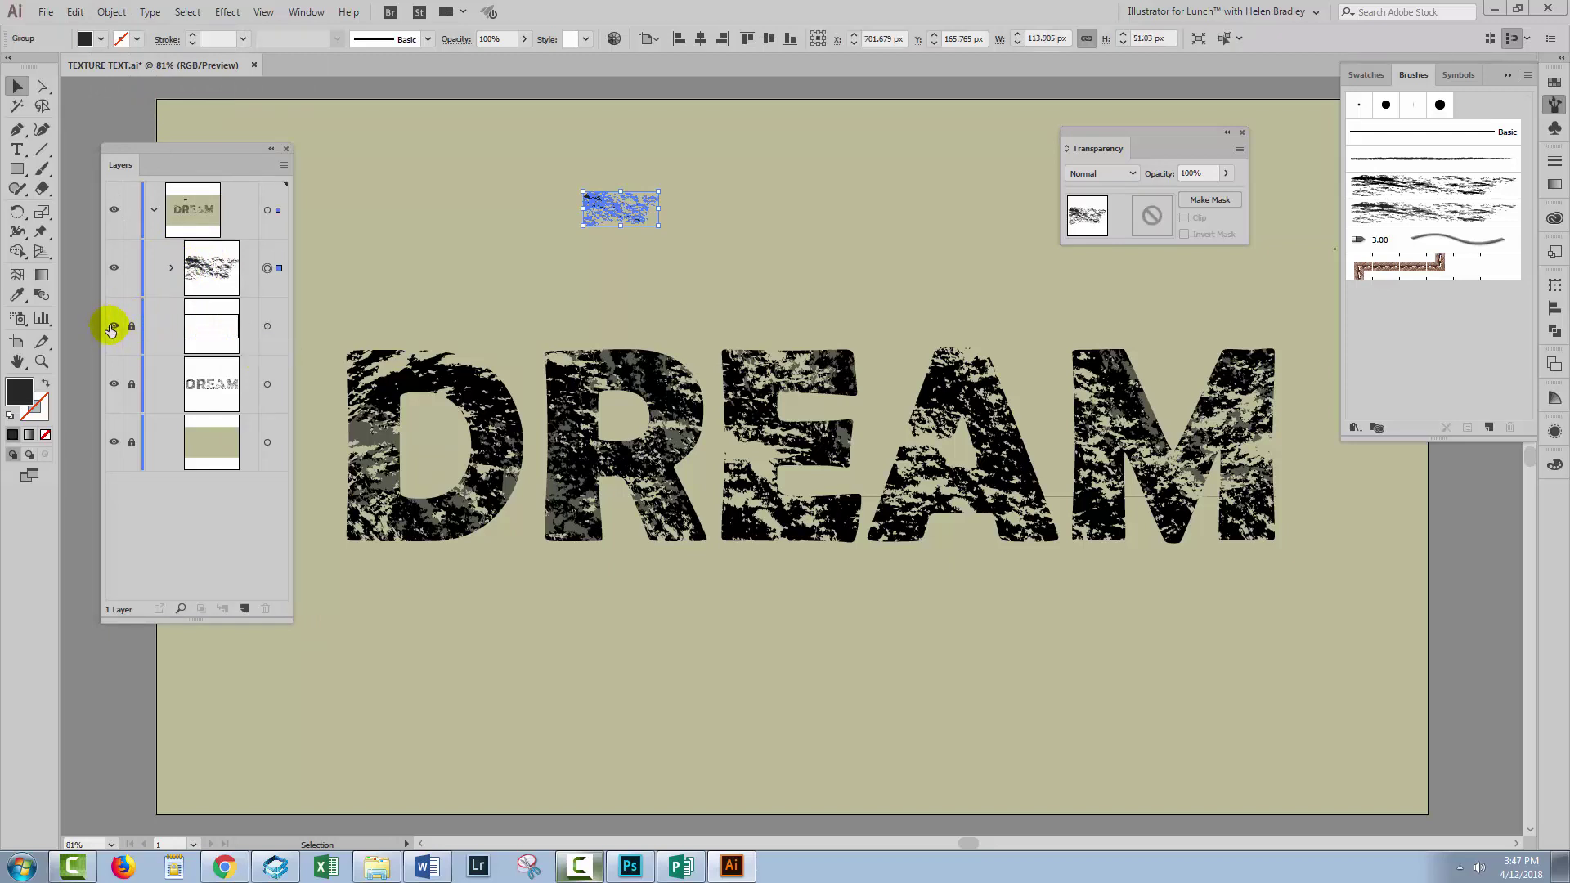
click(113, 327)
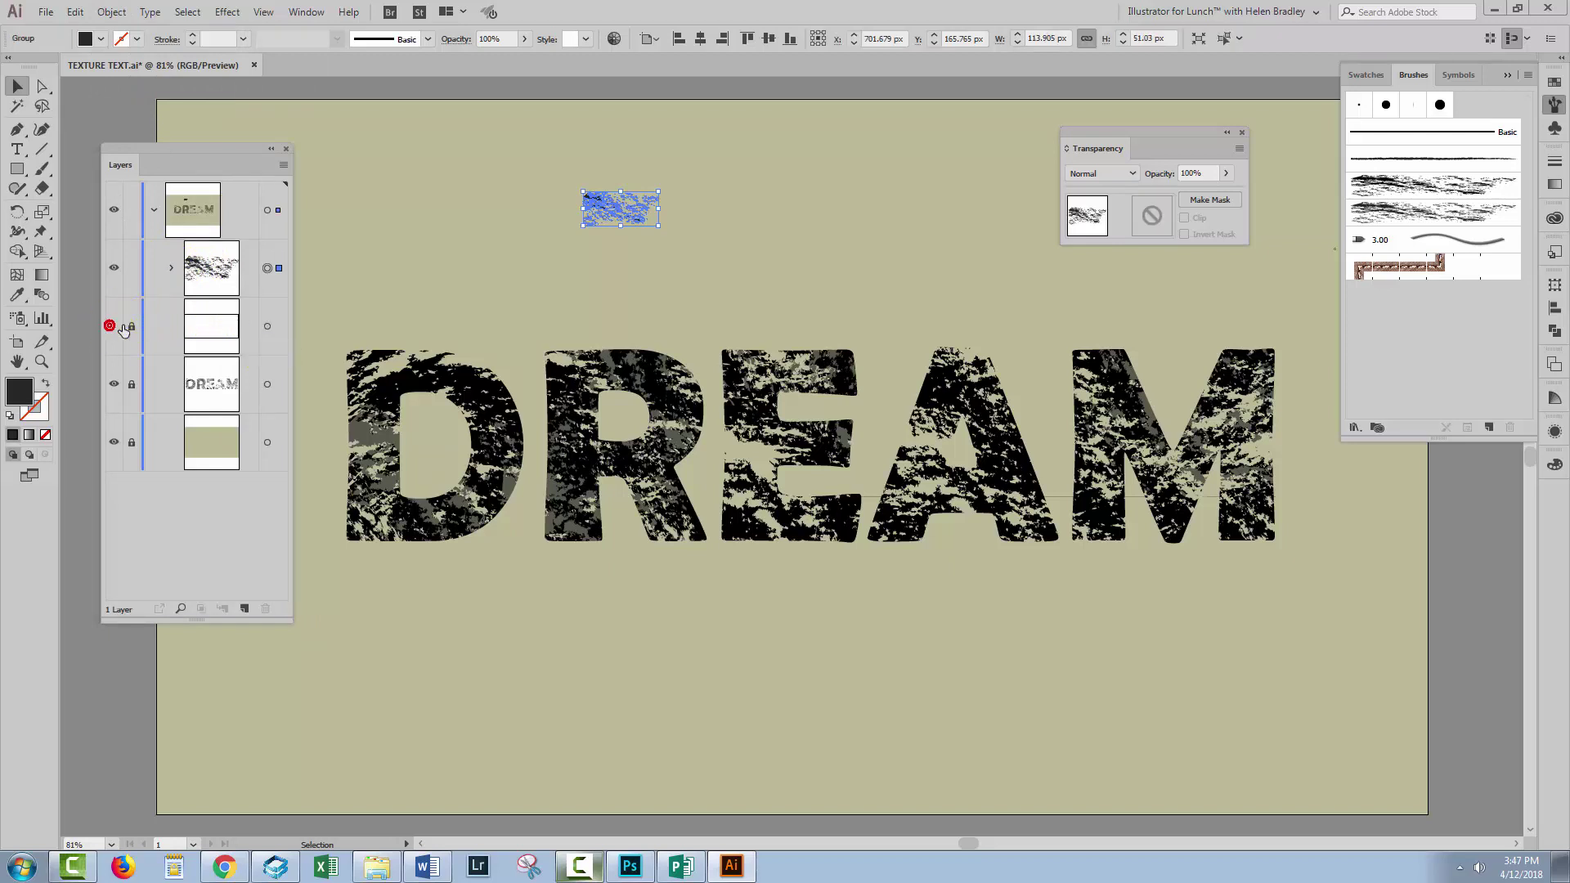
click(271, 269)
Fill the chalk texture with pure black 000000 by entering CMYK values in the Color Picker
double_click(18, 399)
double_click(1344, 635)
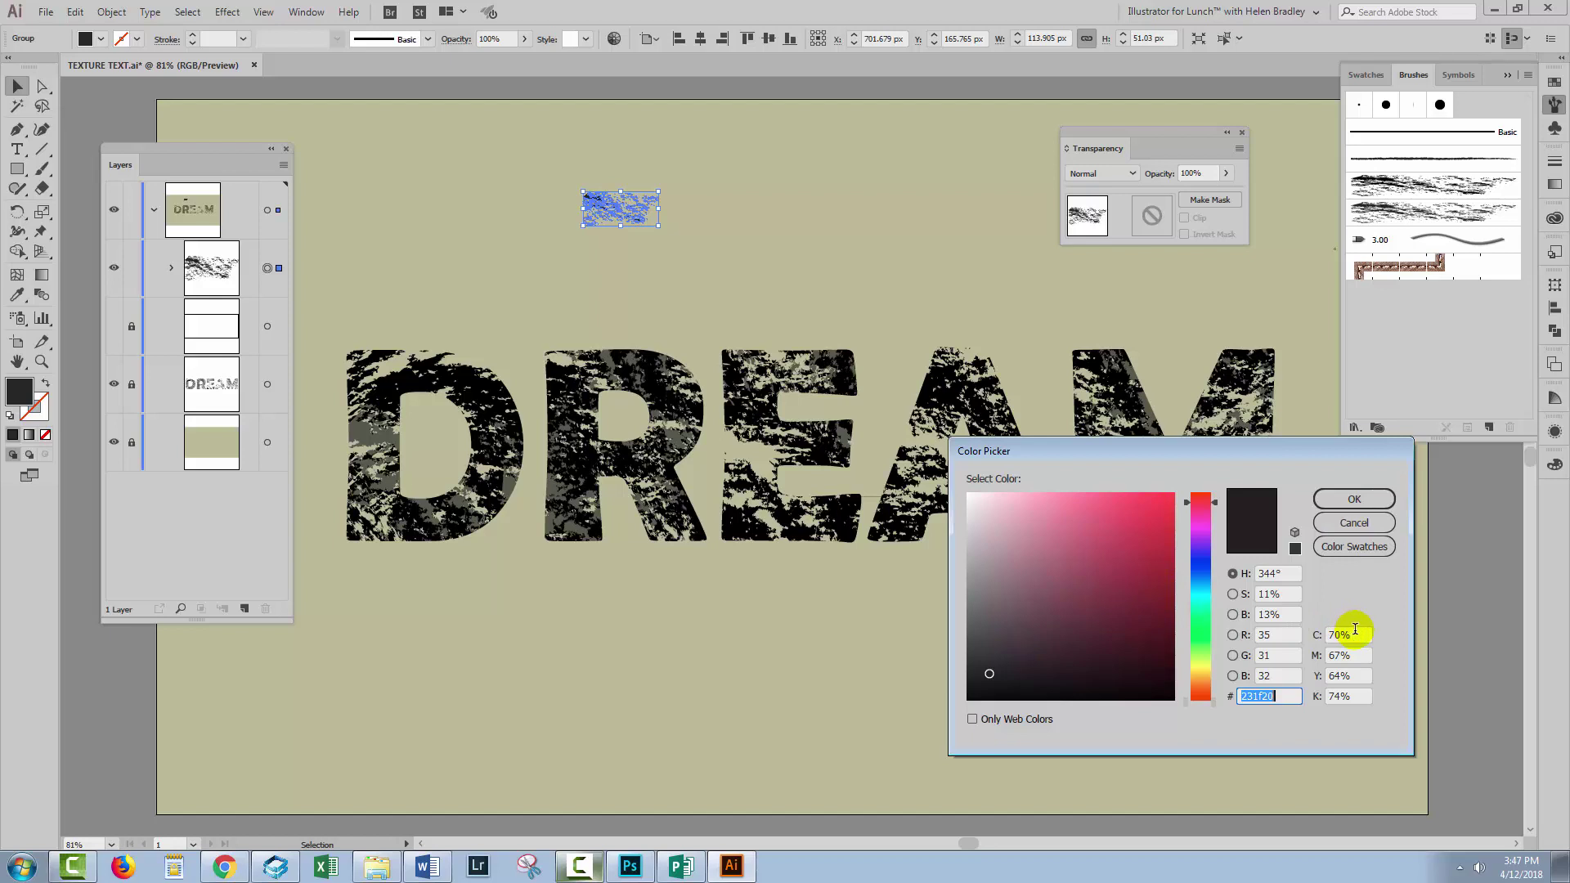
text(100)
key(Tab)
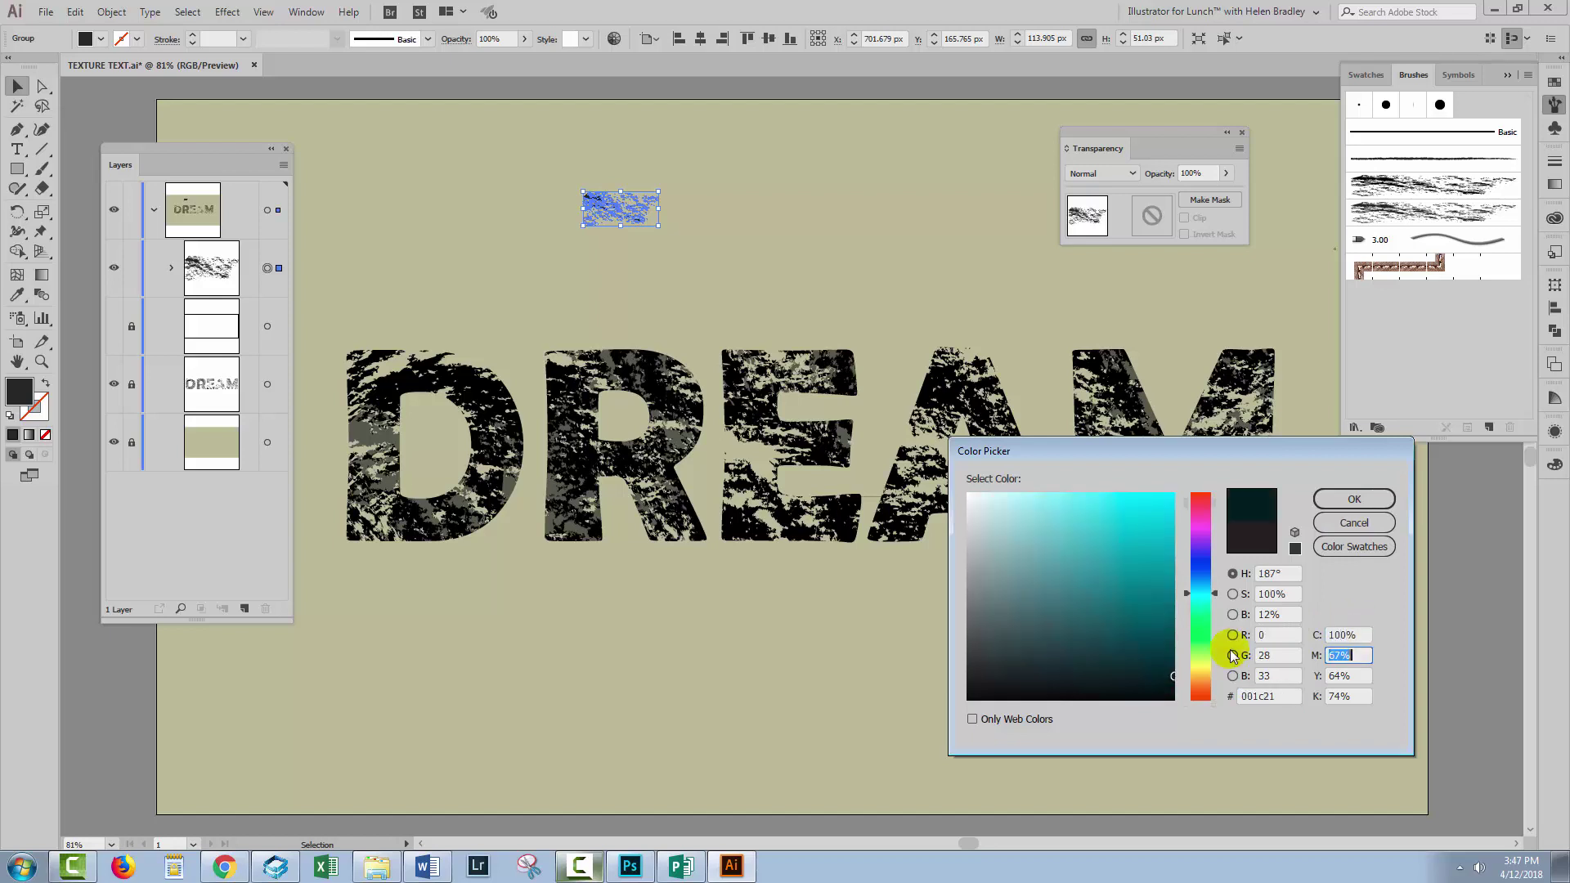
text(00)
key(Tab)
text(100)
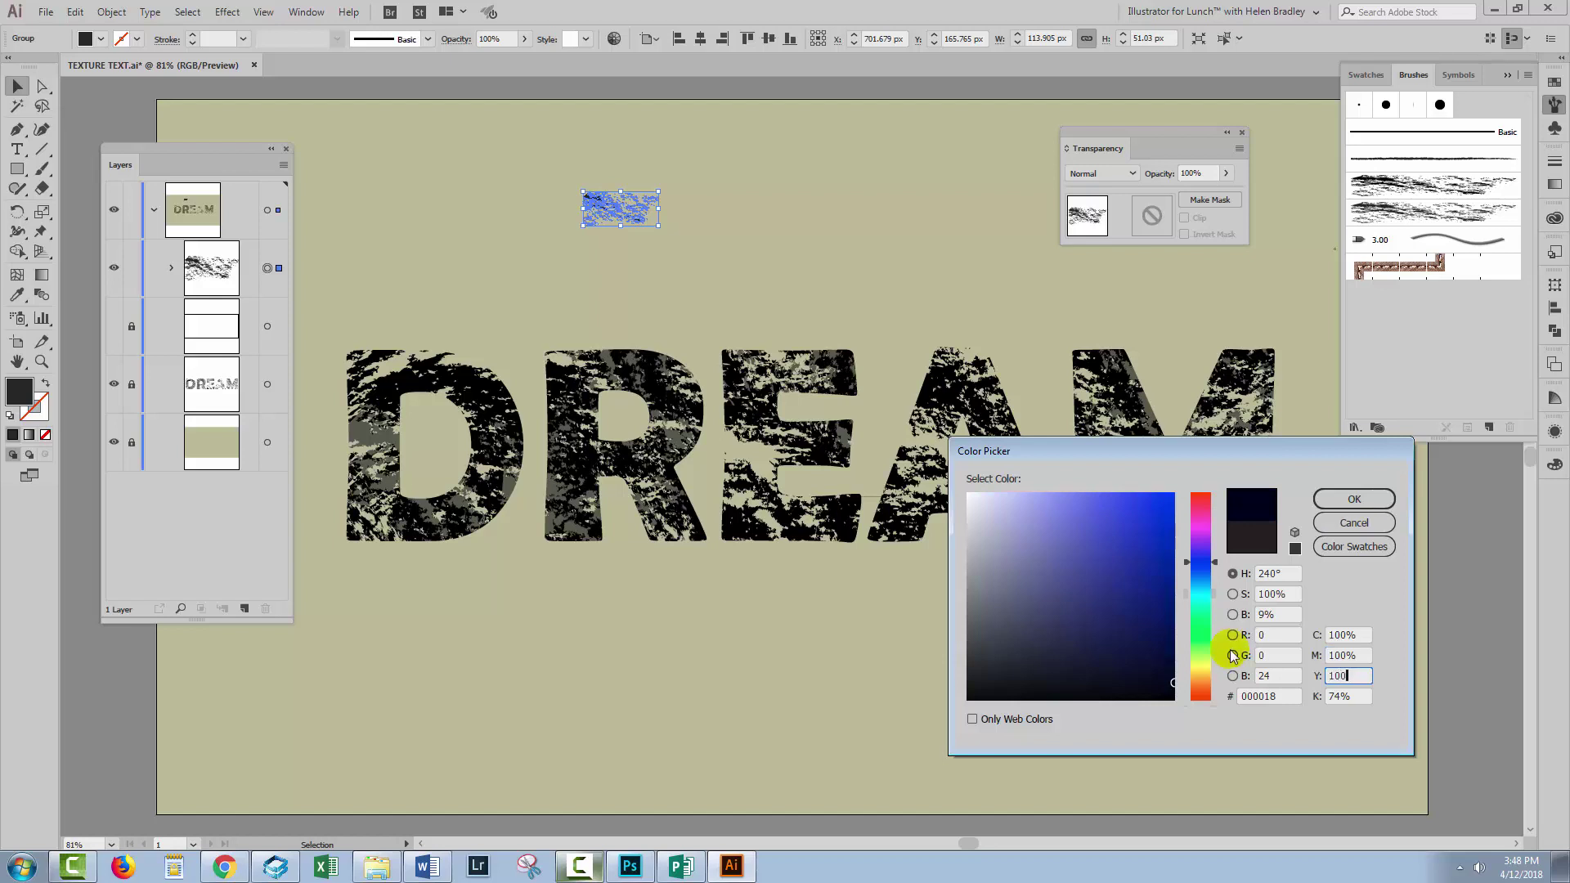
key(Tab)
text(100)
key(Tab)
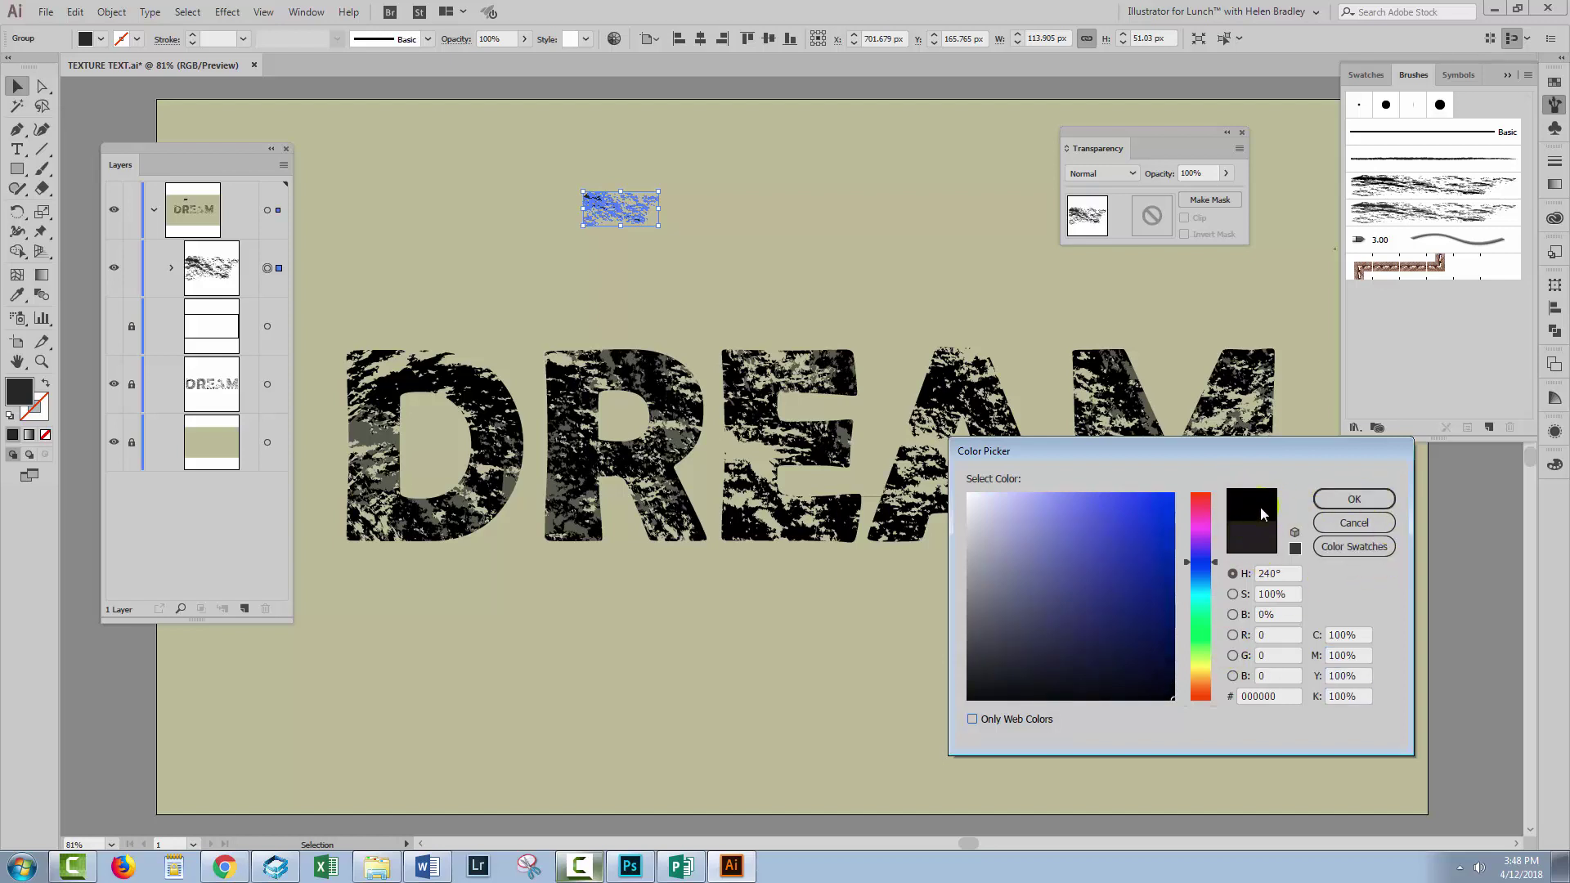
click(1355, 500)
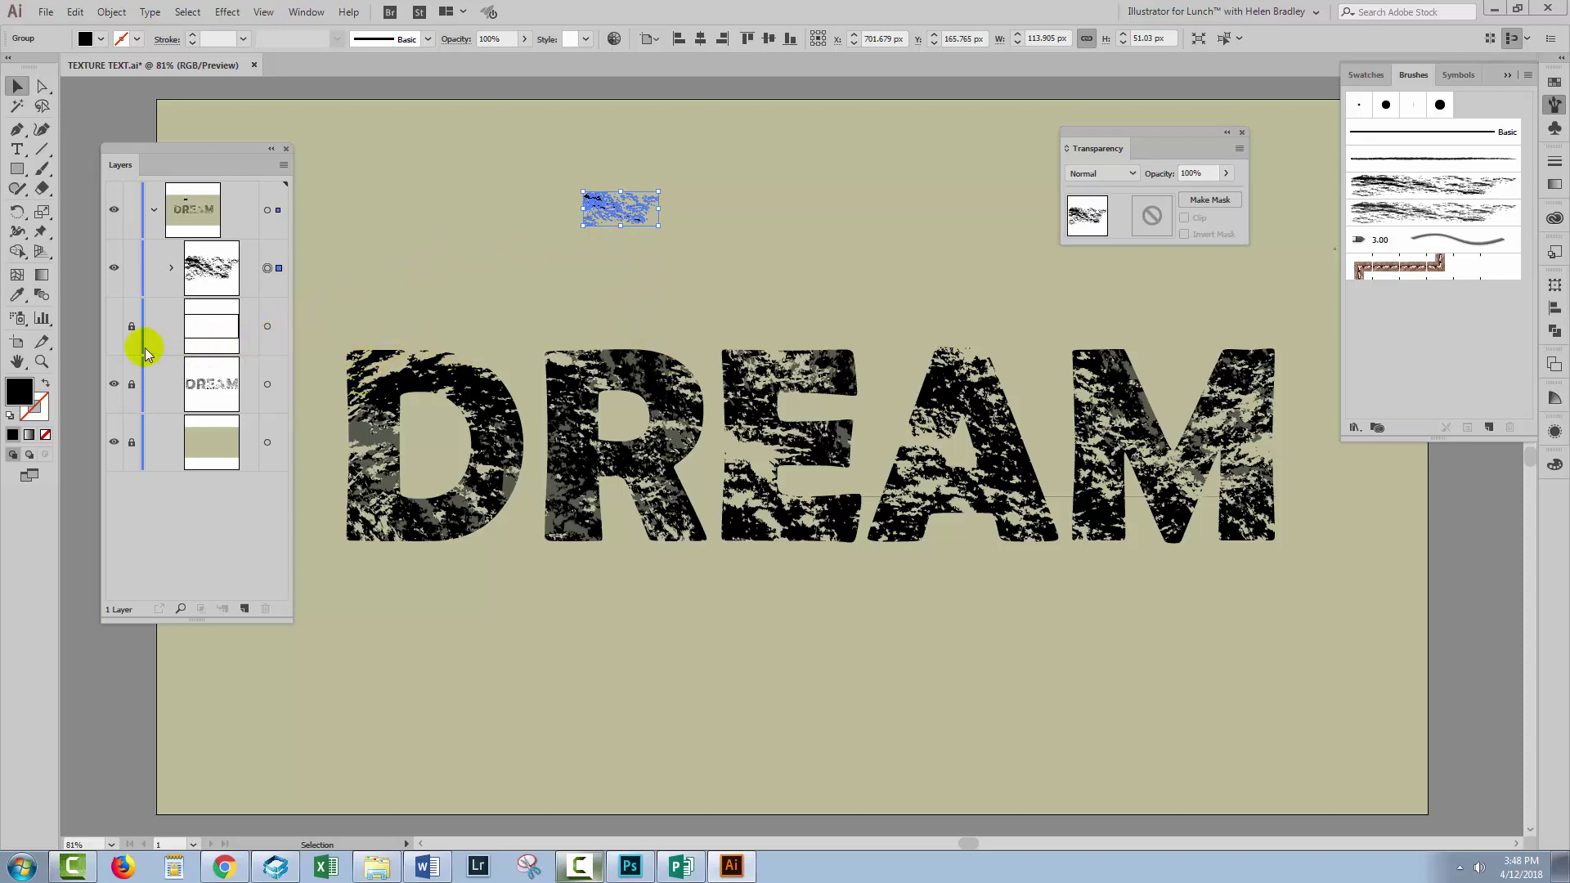
Unhide and unlock the blank rectangle and add it to the targeted items
click(114, 326)
click(131, 326)
click(114, 327)
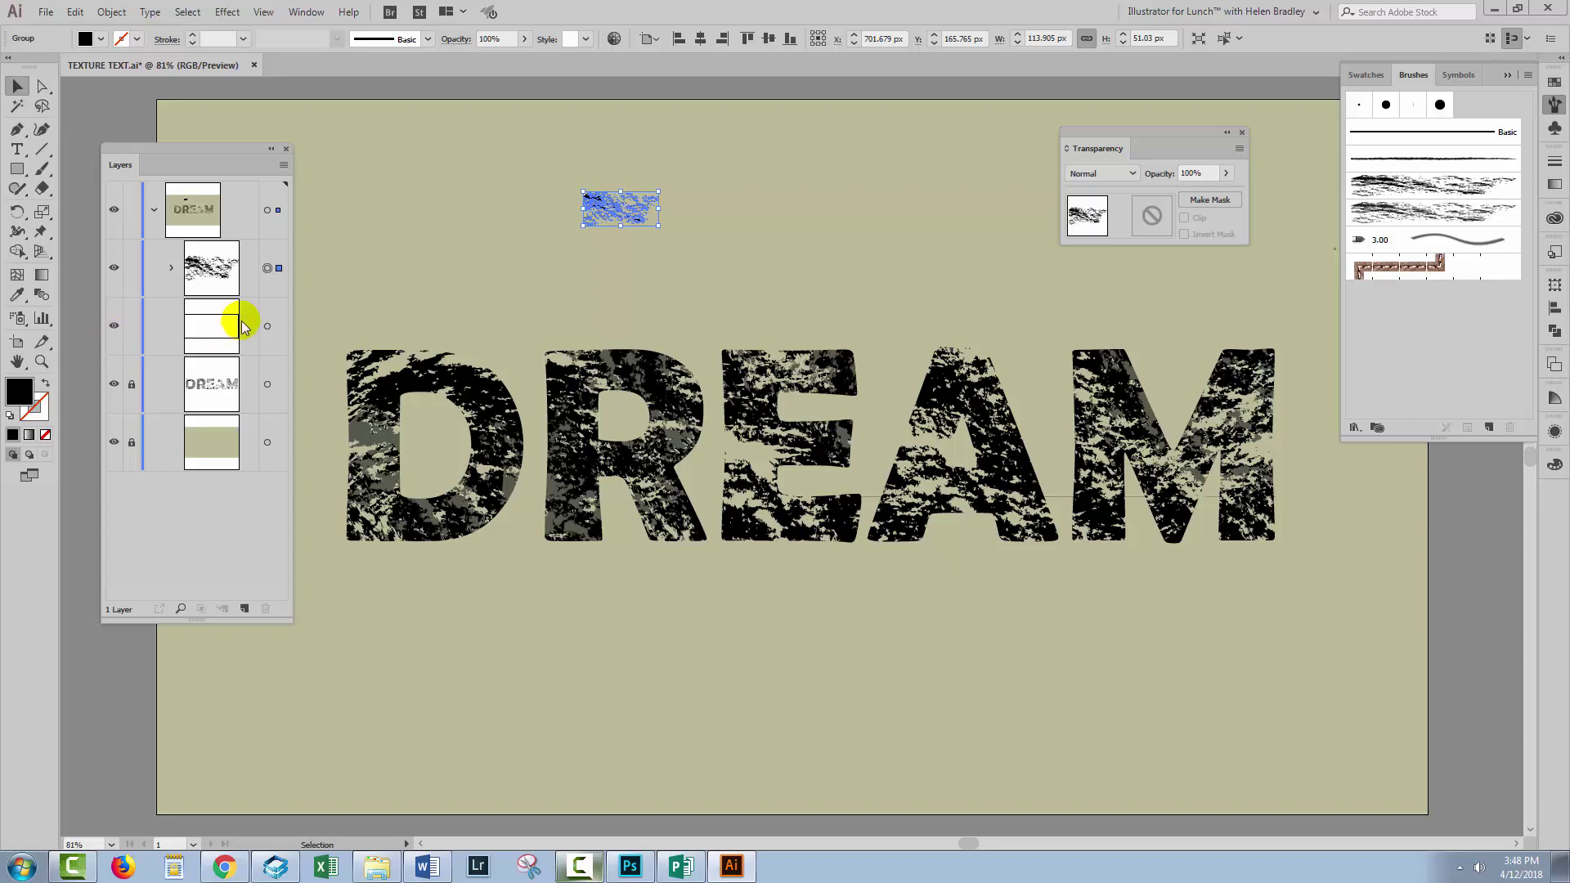
shift+click(267, 327)
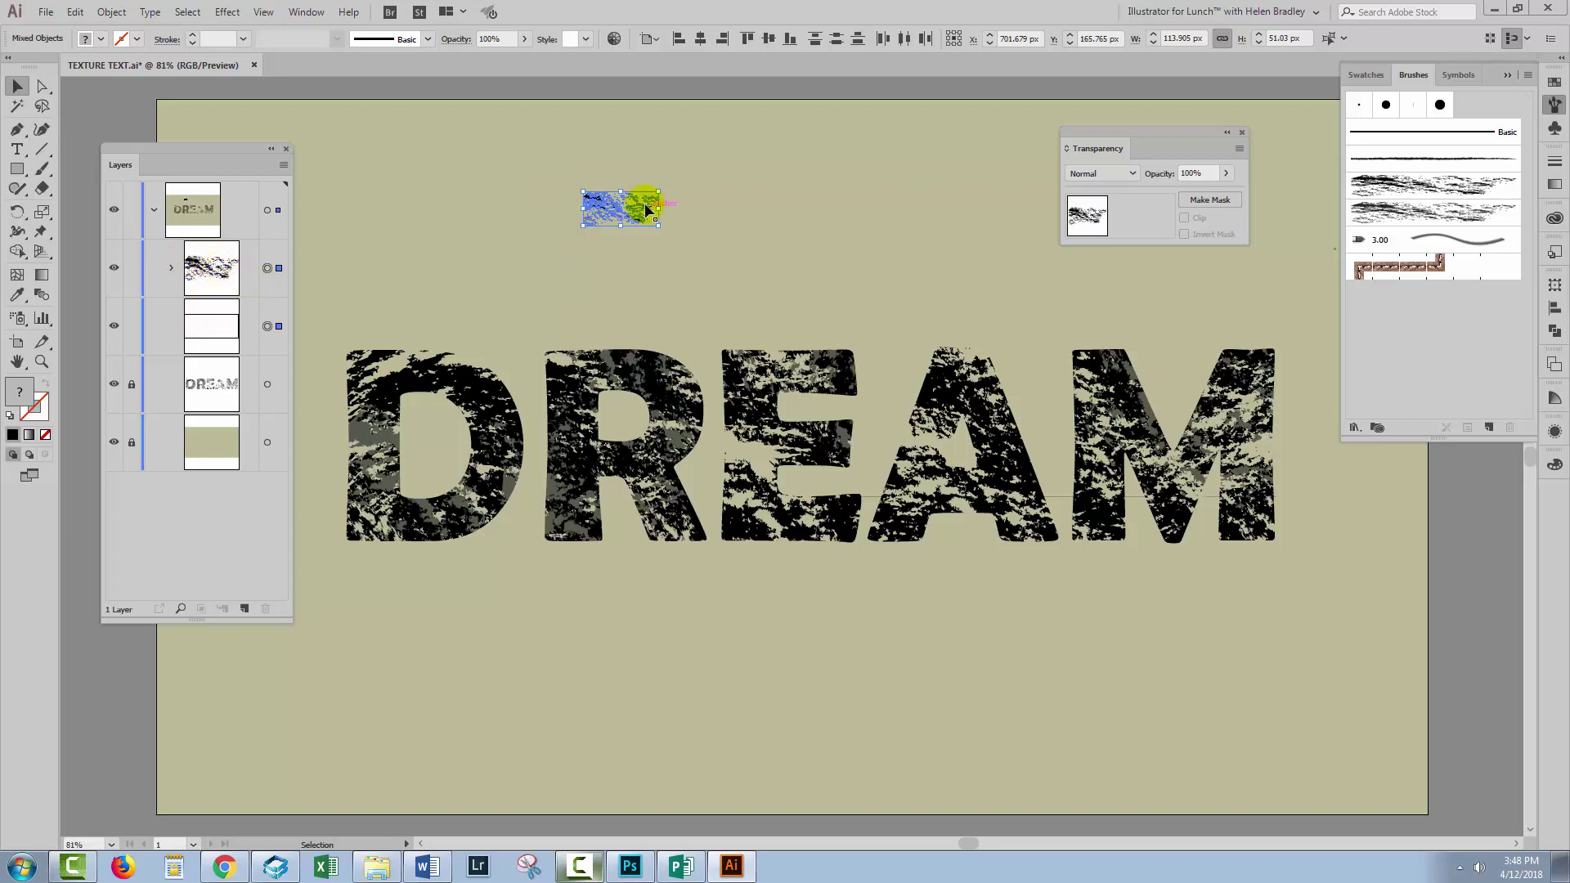
Save the texture and rectangle as a new Art Brush with Tints colorization
drag(661, 222, 1415, 333)
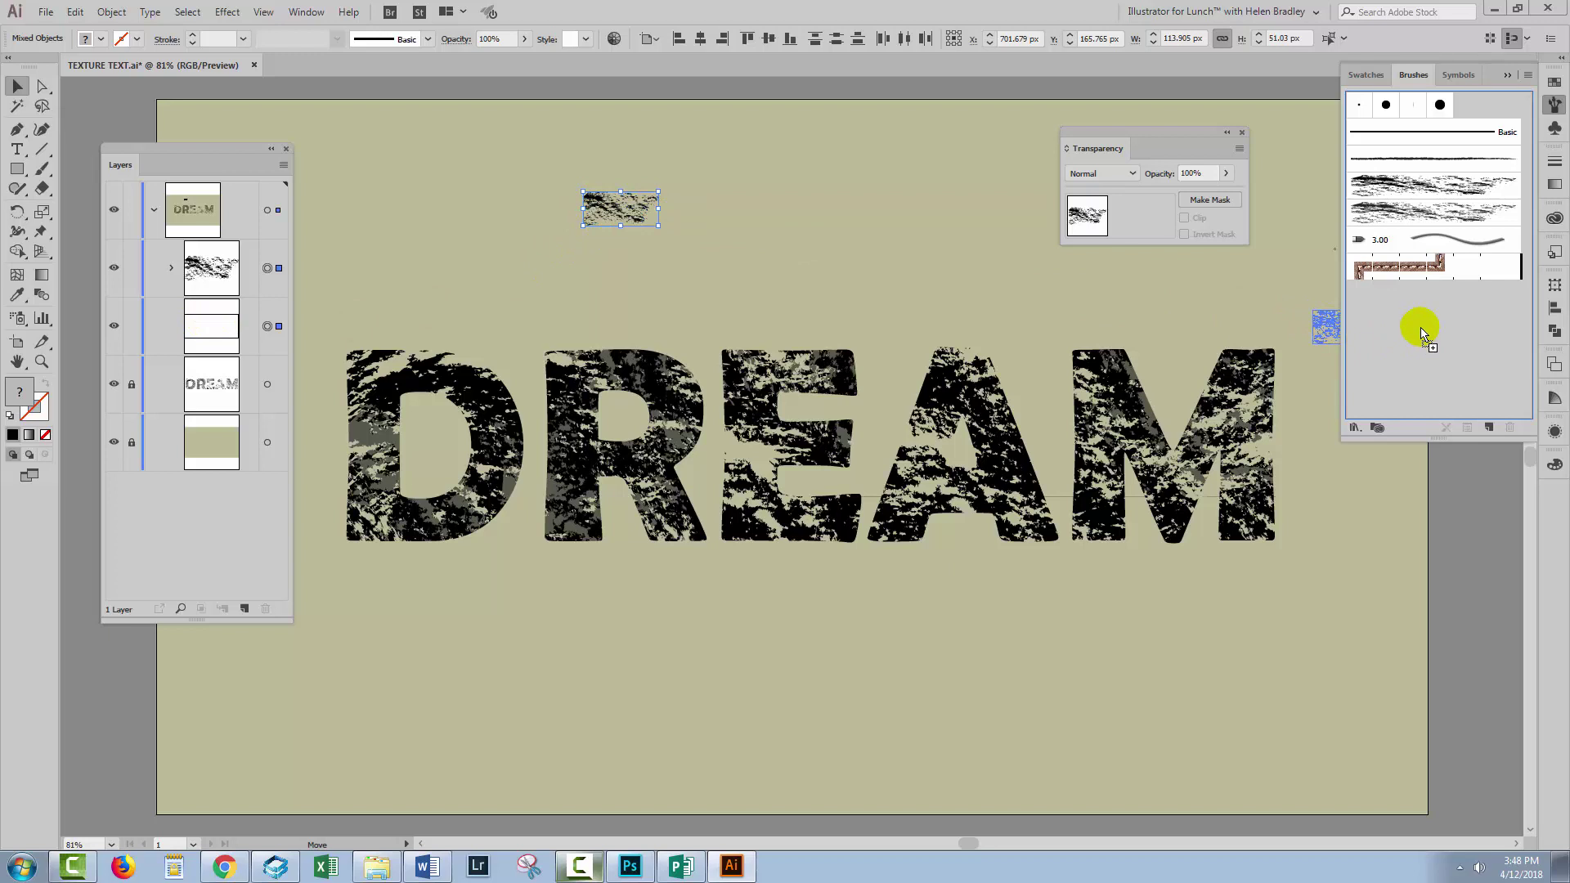
click(996, 381)
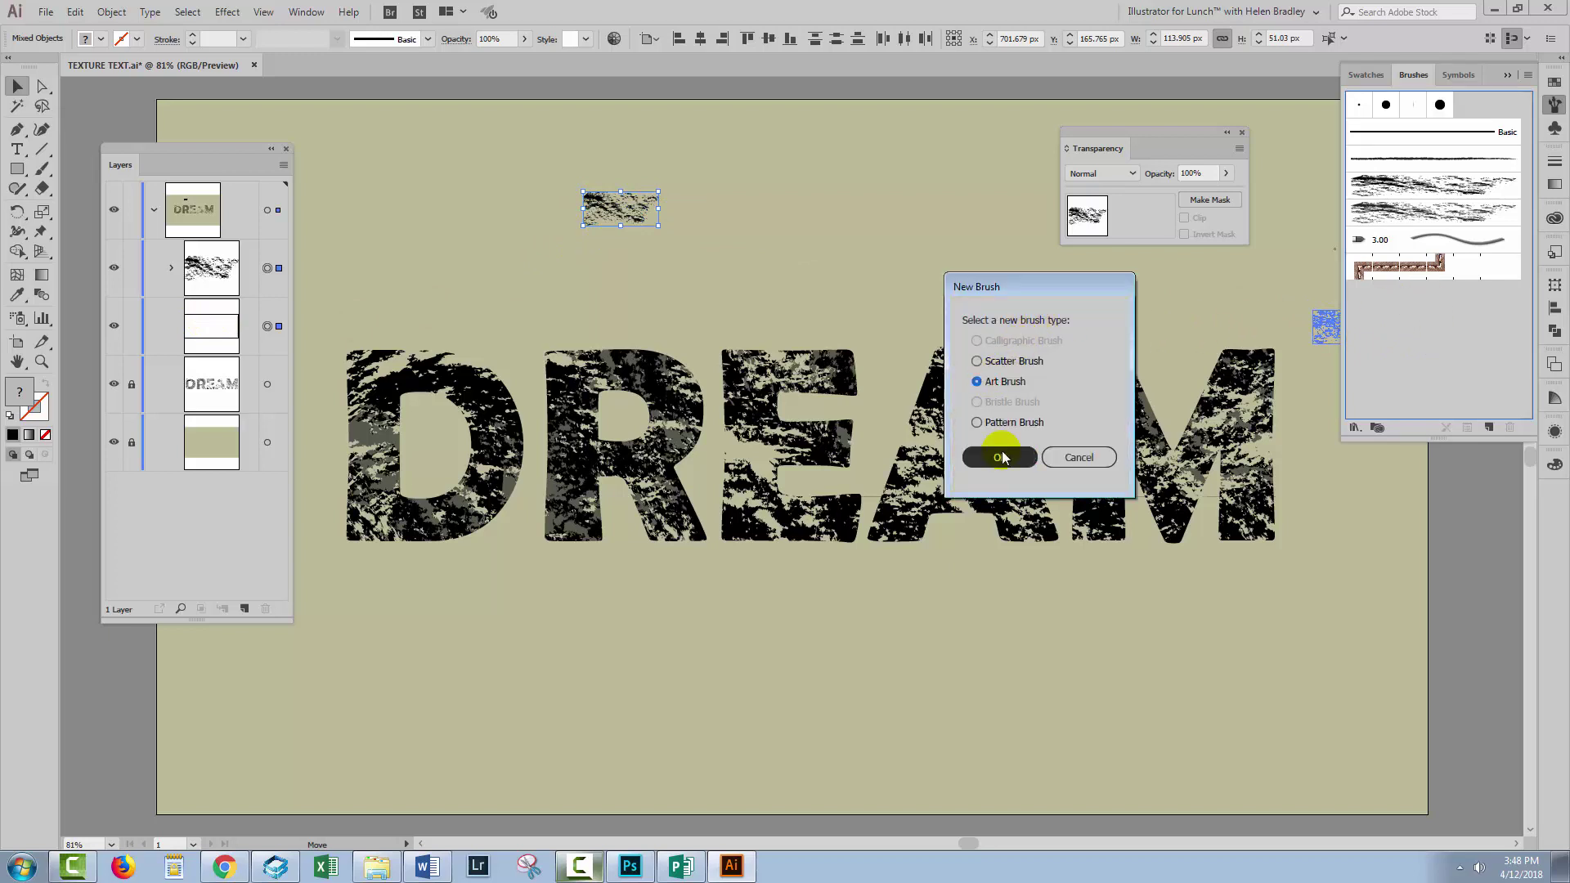
click(1010, 457)
click(1351, 589)
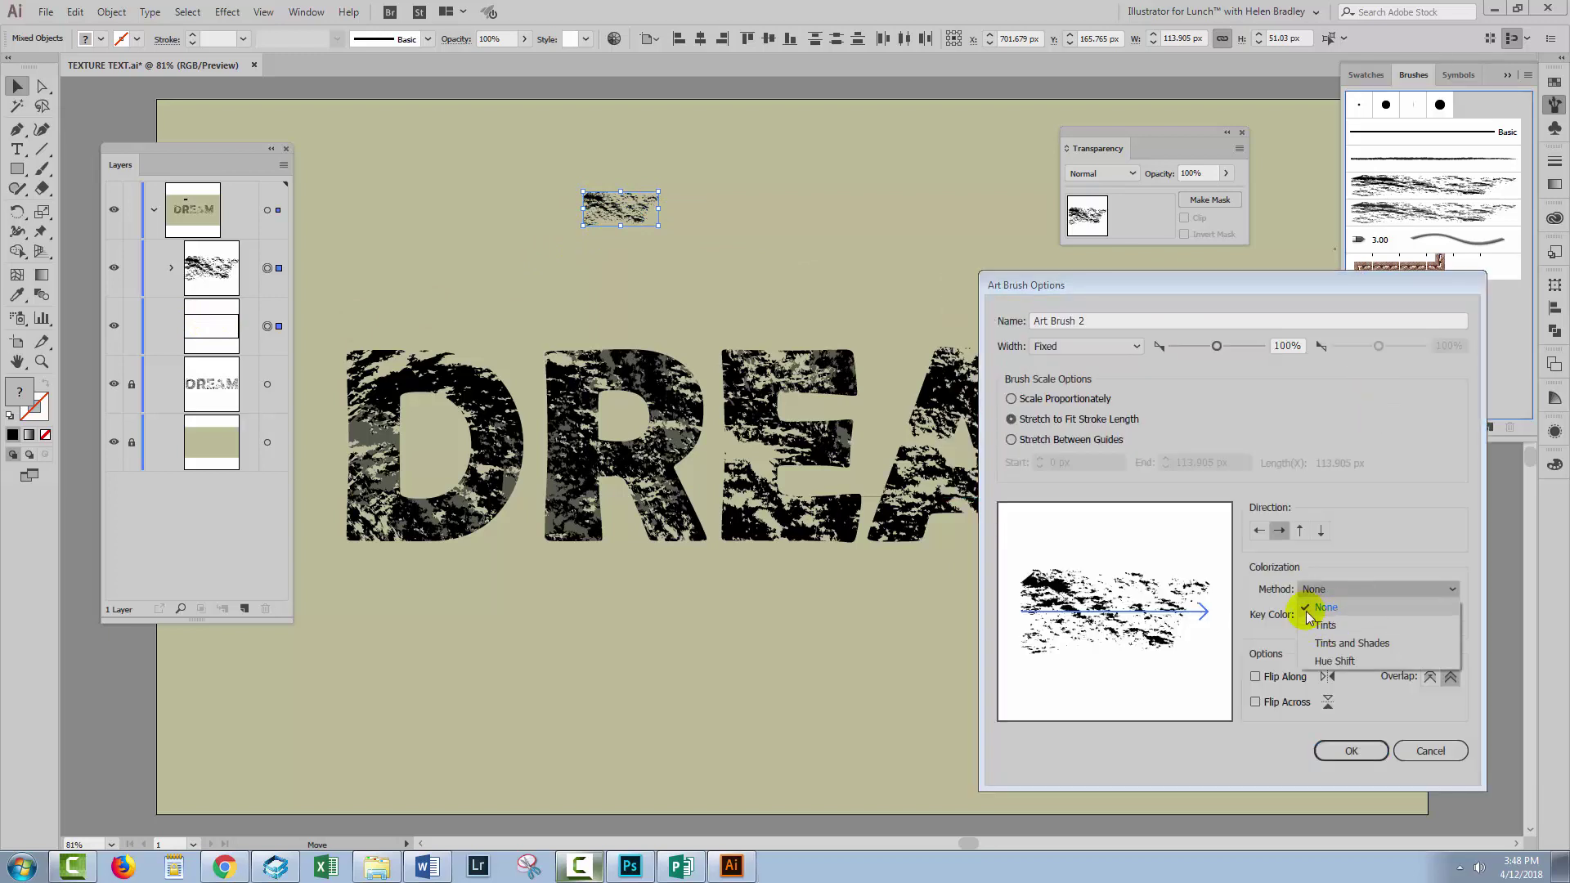
click(1326, 626)
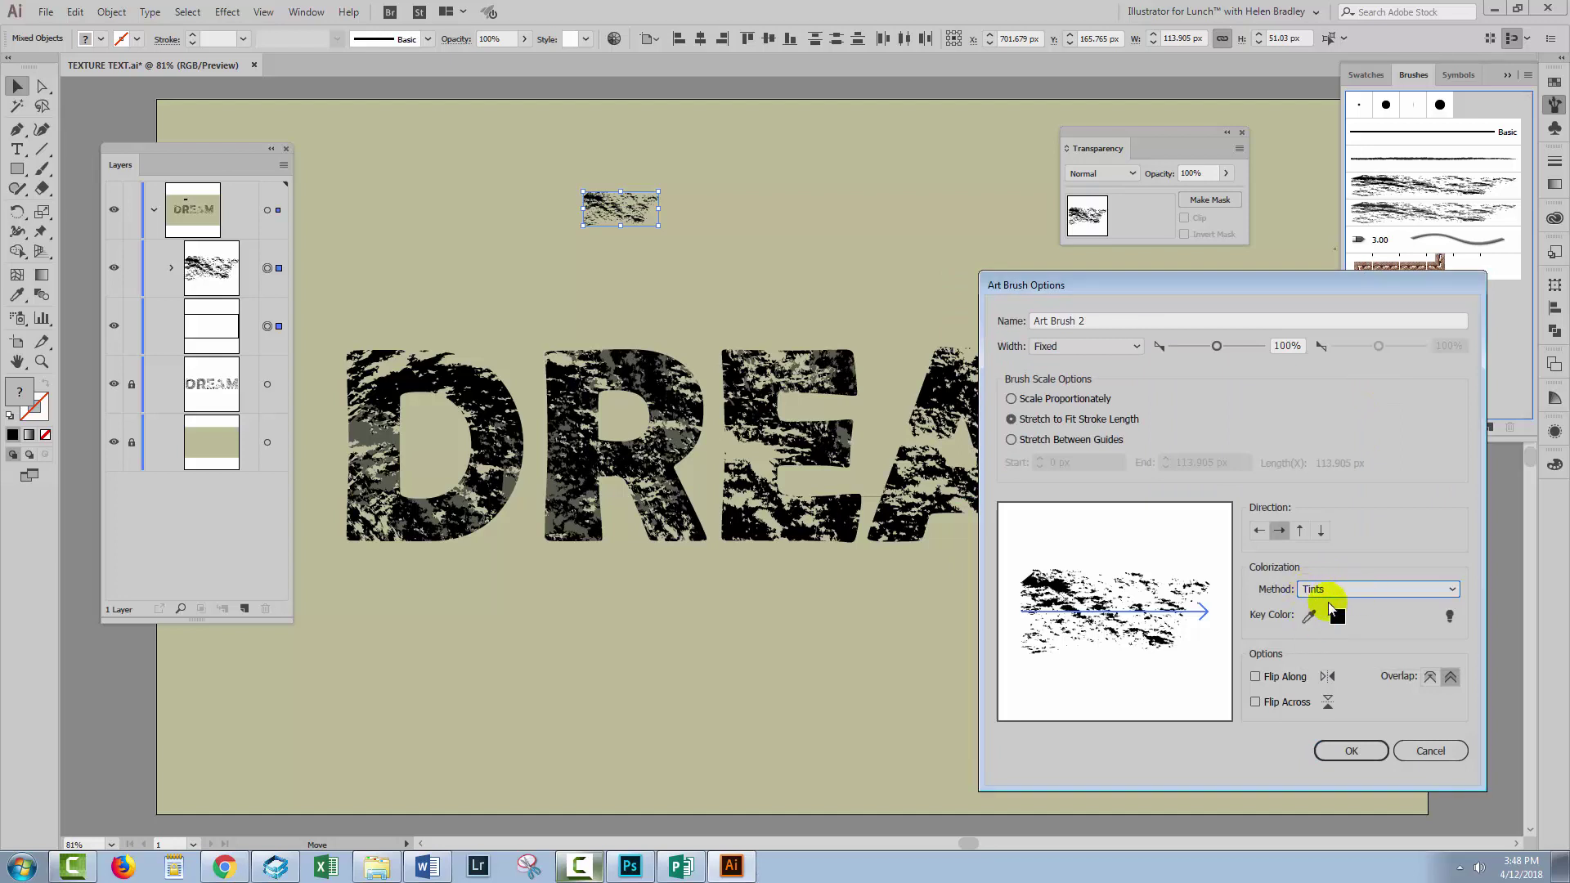
click(1350, 751)
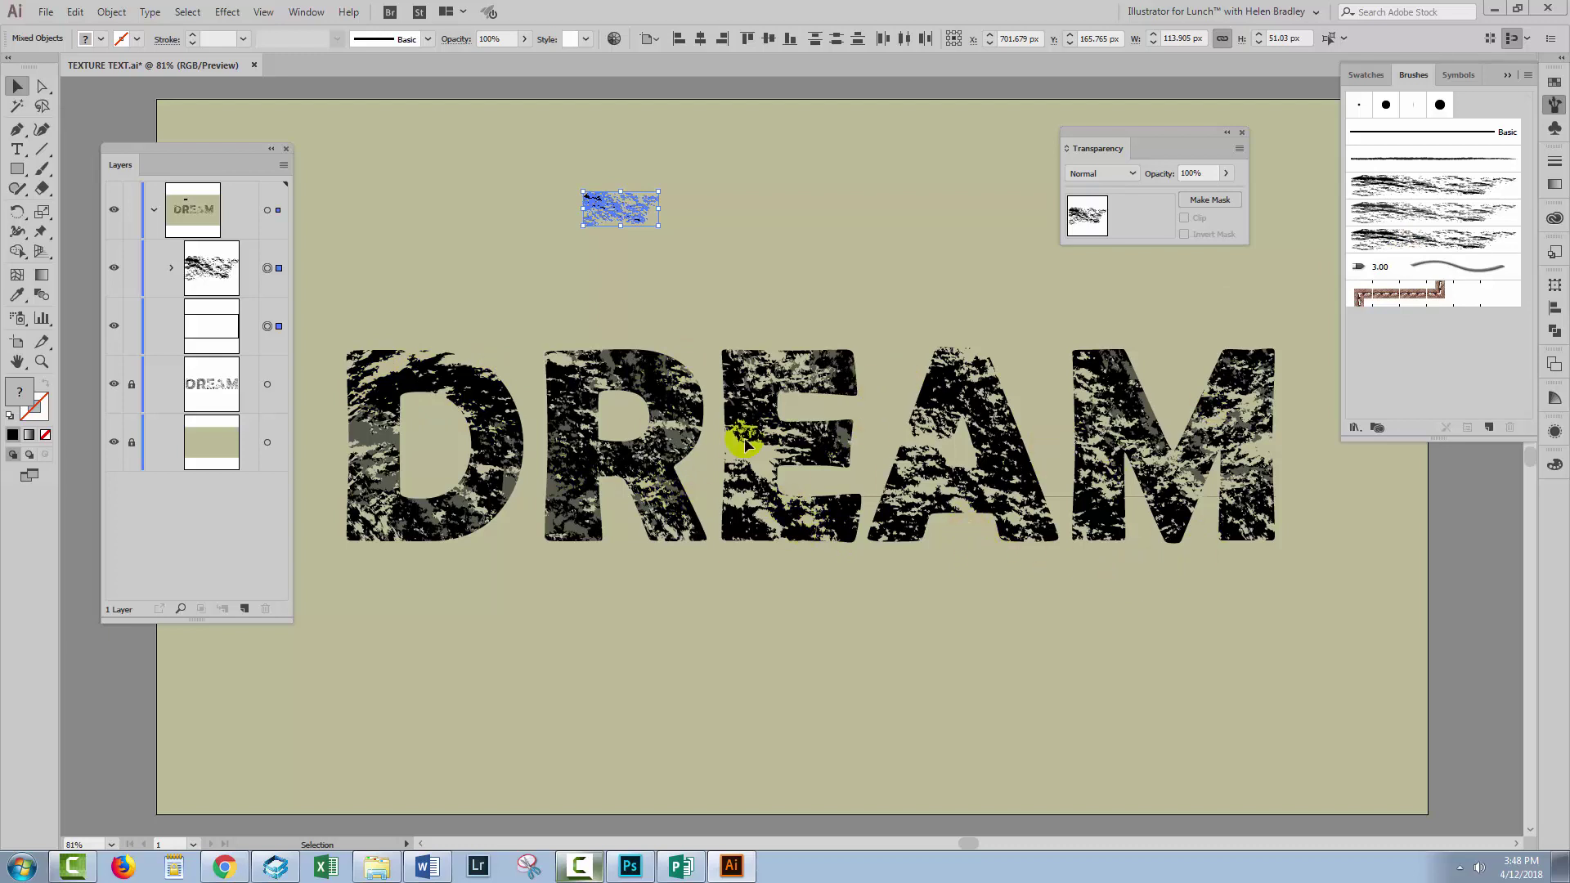
click(730, 277)
Marquee-select the leftover chalk texture above DREAM and delete it
drag(557, 173, 702, 252)
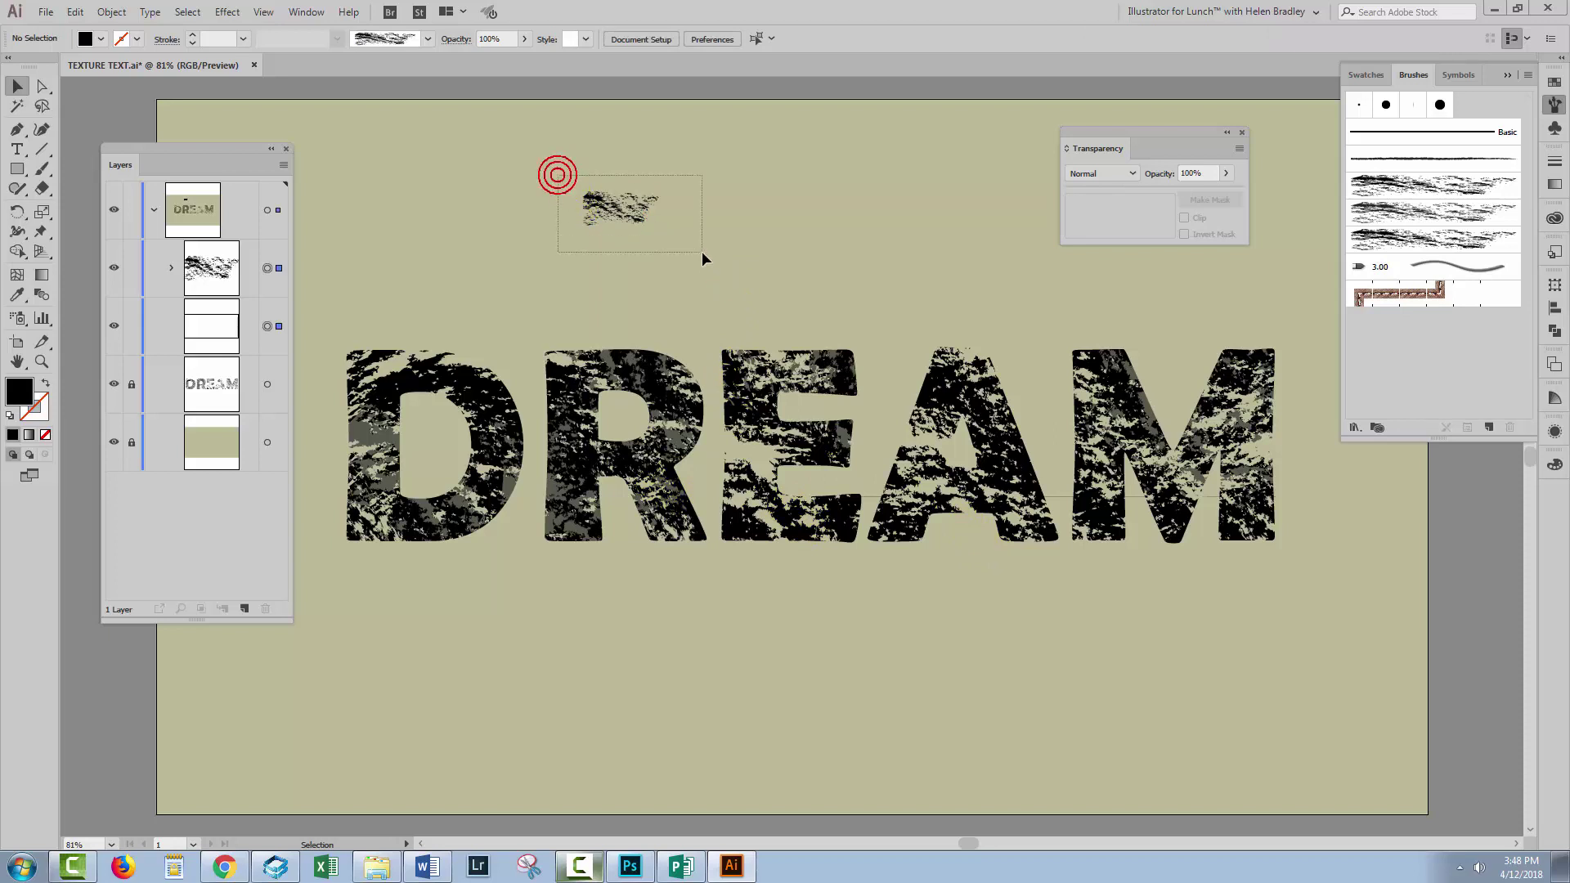
key(Delete)
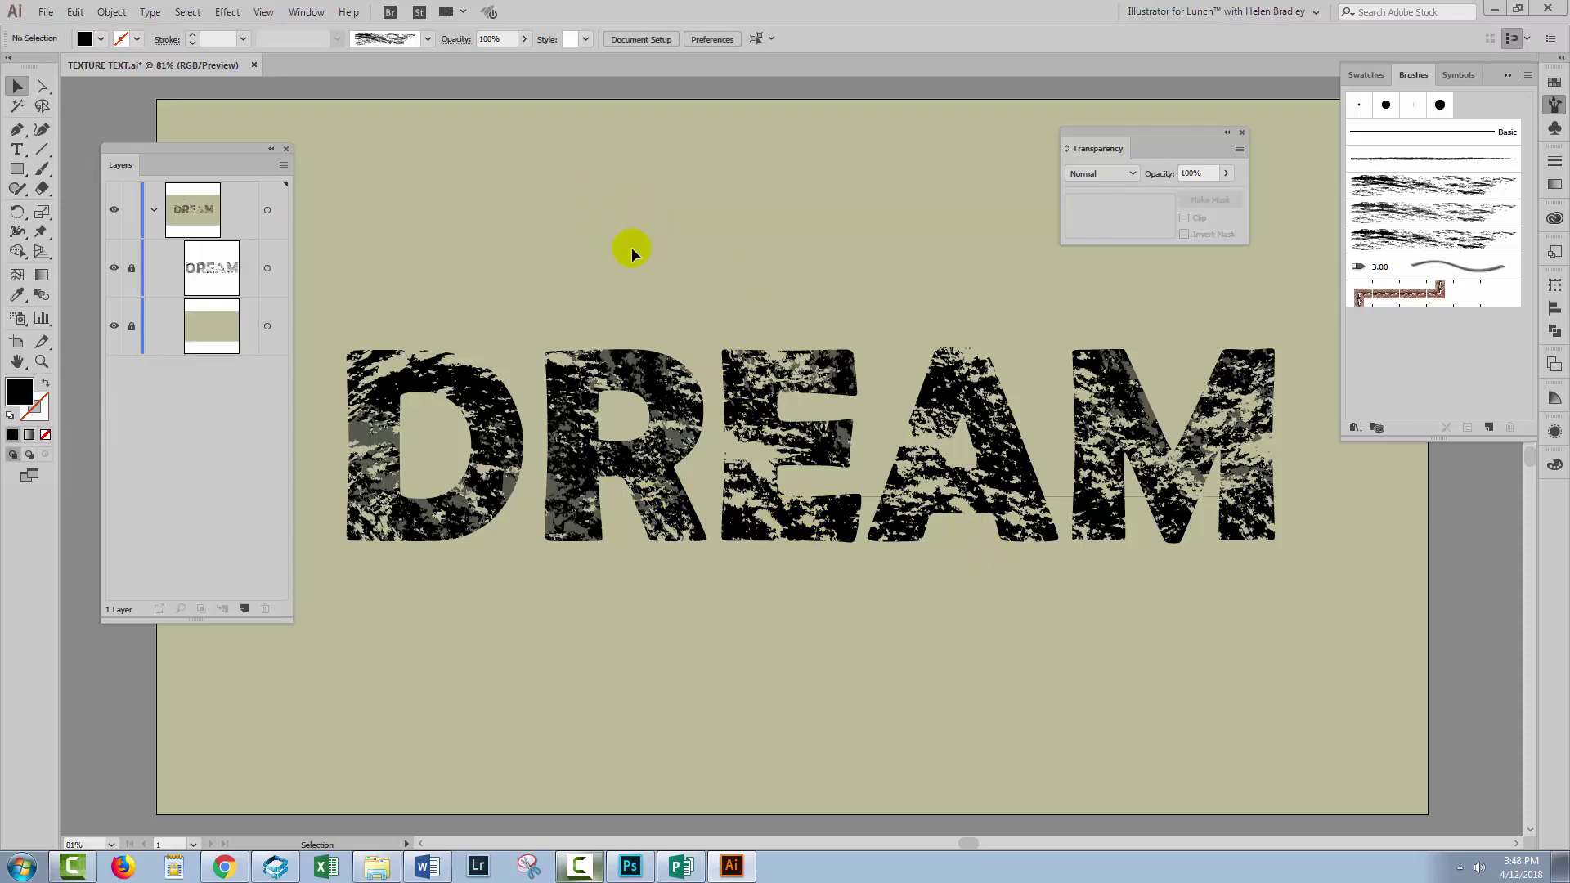